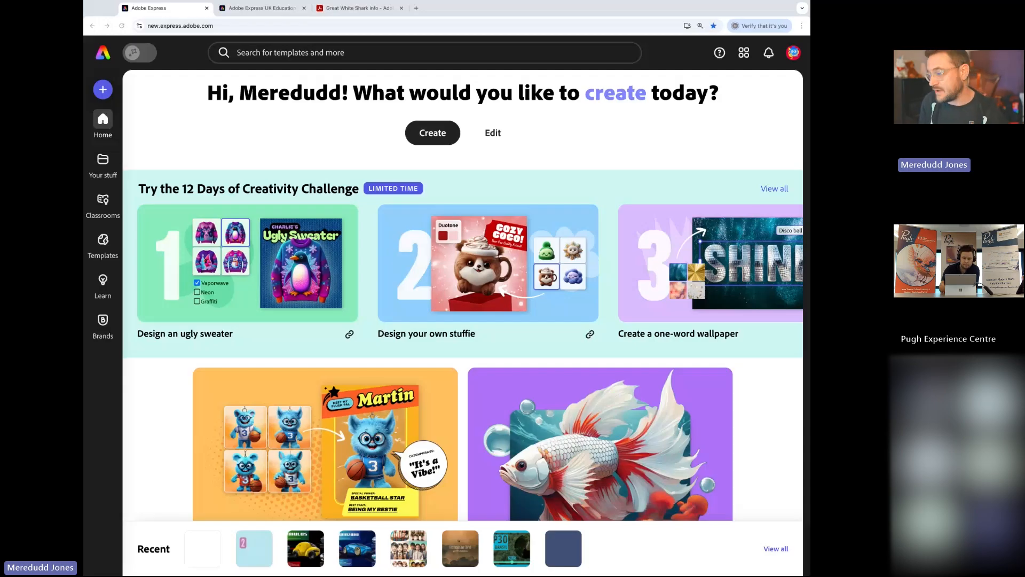
# Look over the home page's creation options, challenges and guided activities
pyautogui.scroll(-10, 491, 332)
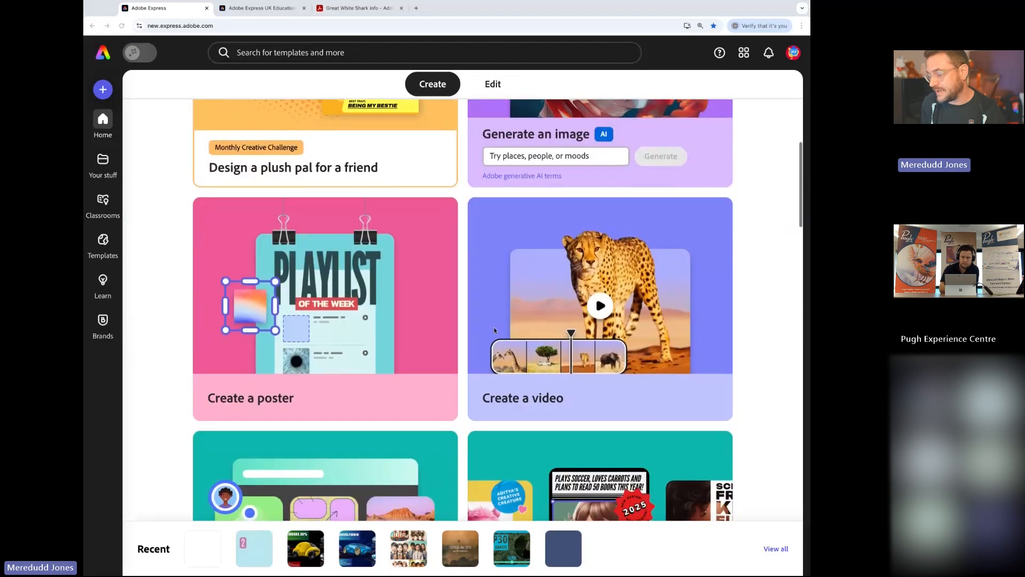
pyautogui.scroll(-2, 495, 329)
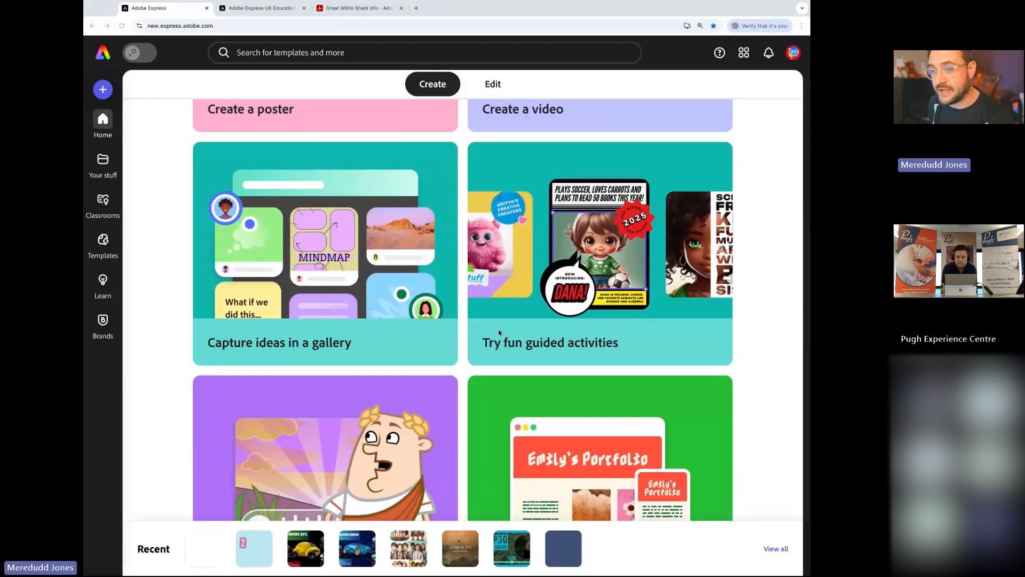
pyautogui.scroll(12, 498, 329)
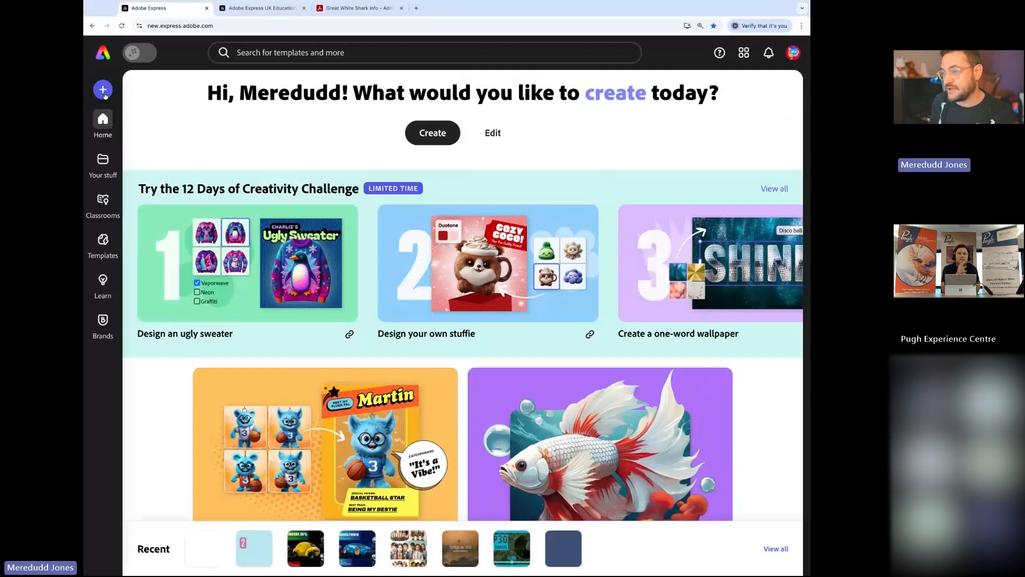
pyautogui.scroll(5, 99, 94)
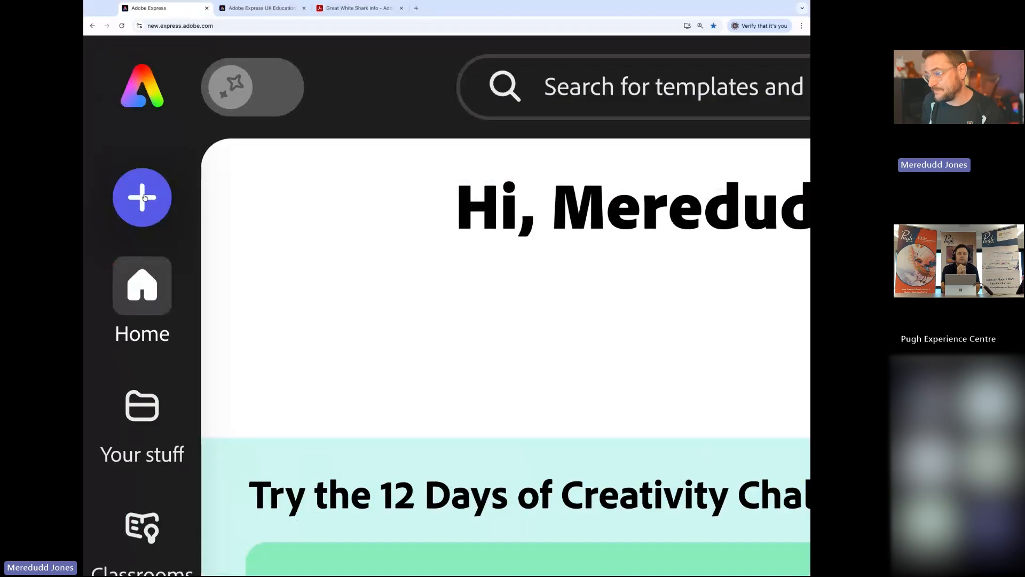
pyautogui.scroll(-5, 168, 191)
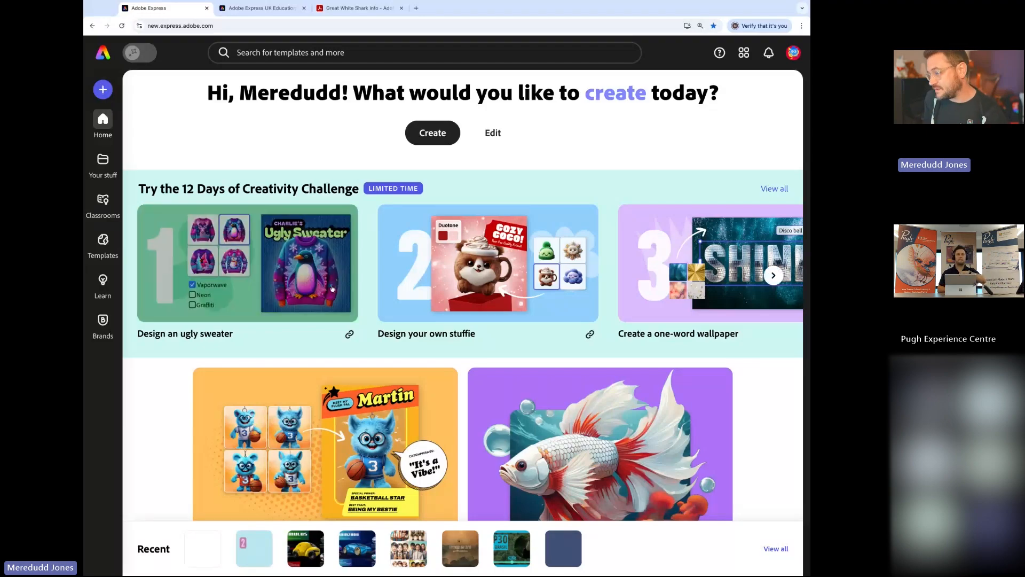
pyautogui.scroll(-3, 587, 338)
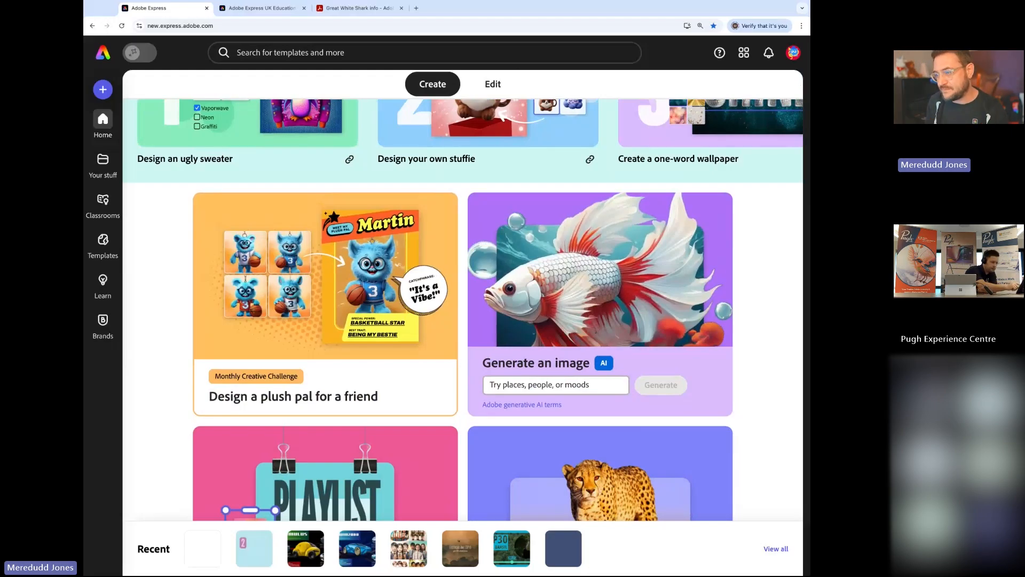
pyautogui.scroll(3, 304, 242)
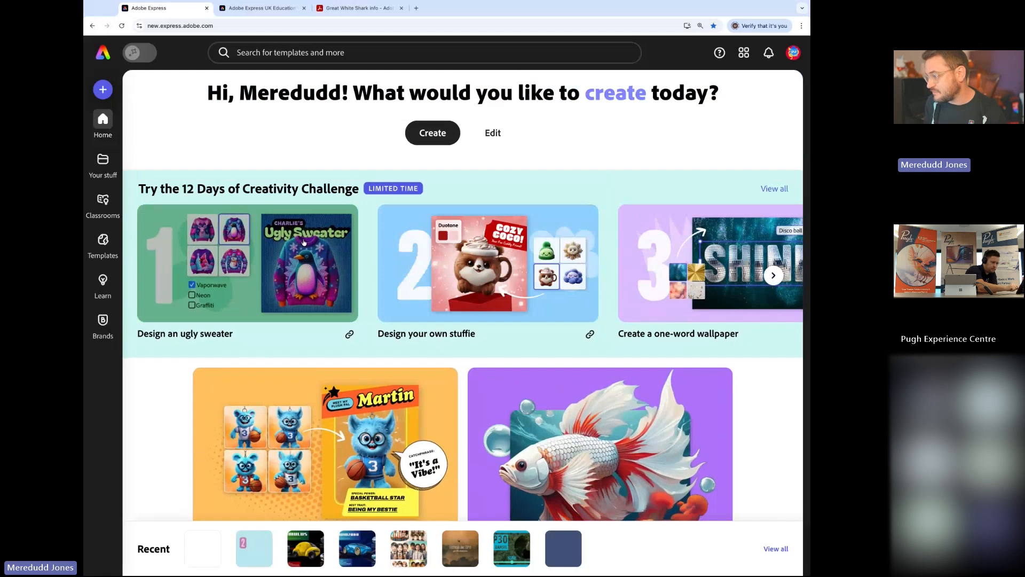
# Open the "Sugarcoat your favorite animal" activity from the 12 Days of Creativity Challenge and read through its instructions
pyautogui.hscroll(10, 303, 242)
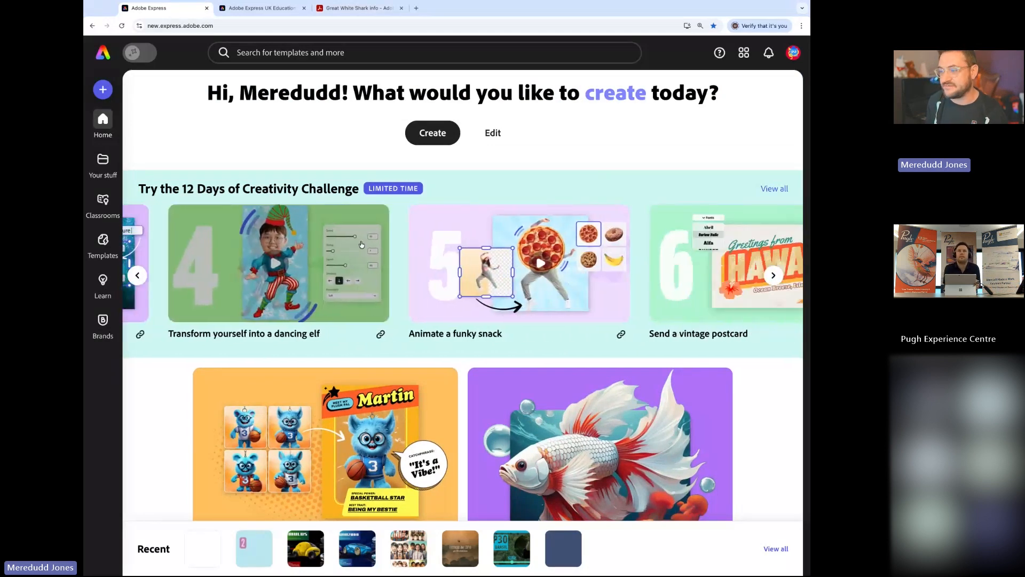
pyautogui.hscroll(10, 362, 244)
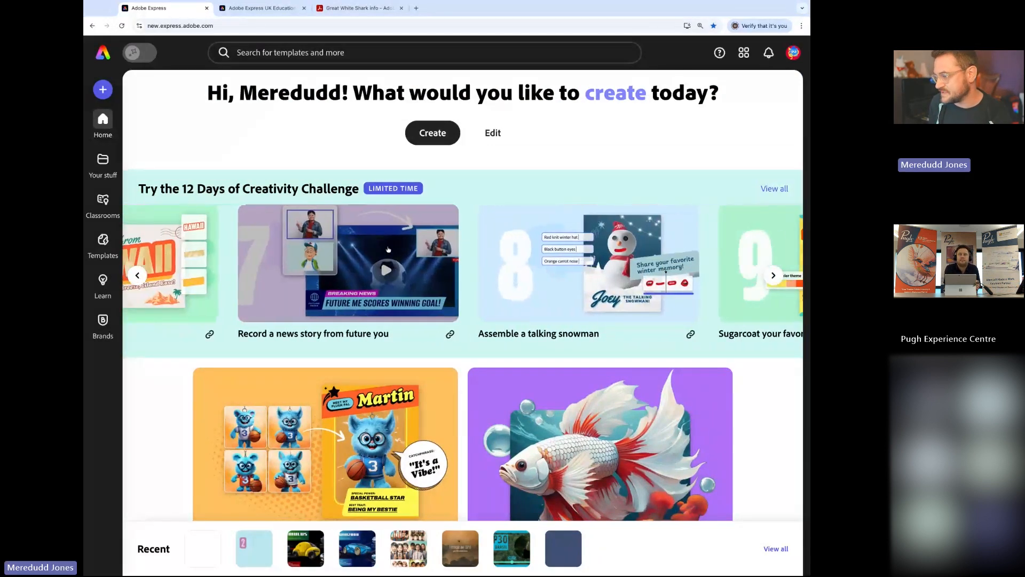
pyautogui.hscroll(10, 388, 248)
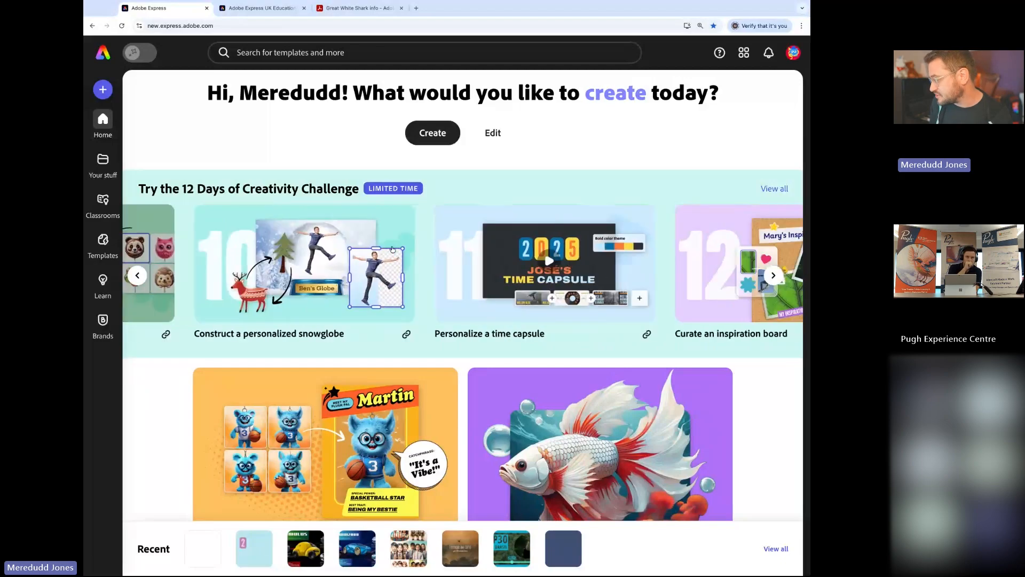
pyautogui.hscroll(-6, 392, 249)
pyautogui.click(443, 262)
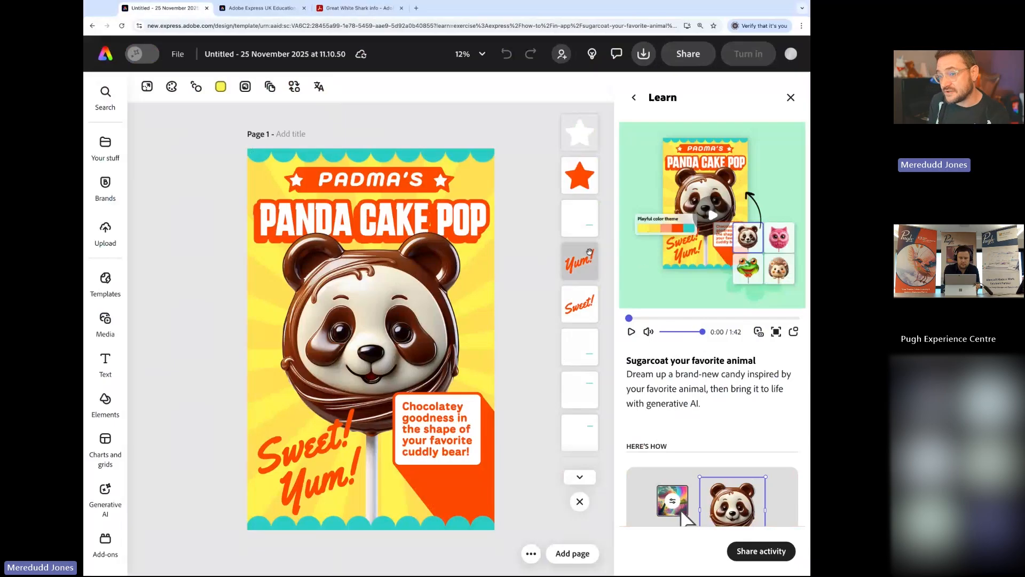
pyautogui.scroll(-4, 701, 385)
pyautogui.scroll(-6, 702, 384)
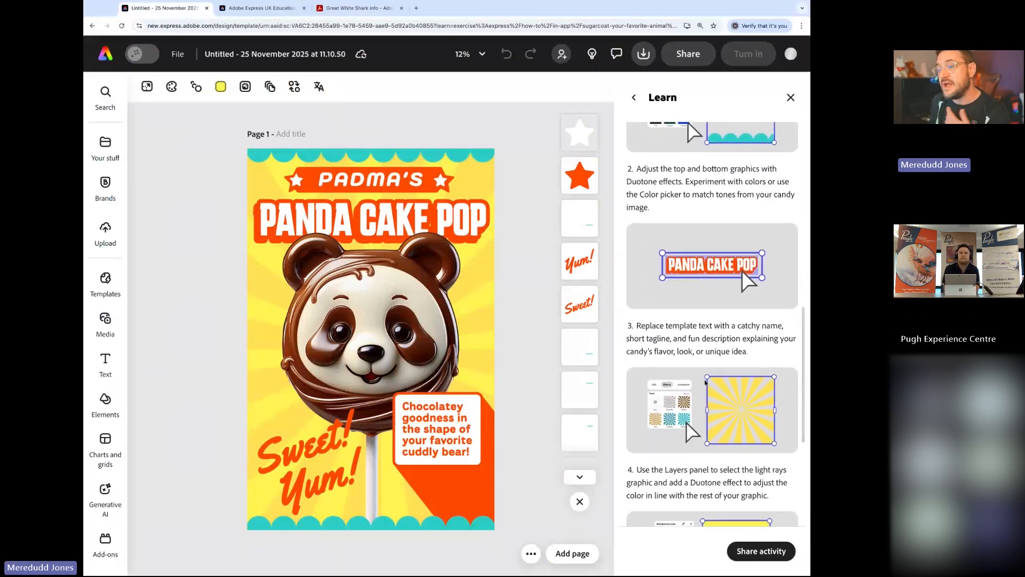
pyautogui.moveTo(705, 381)
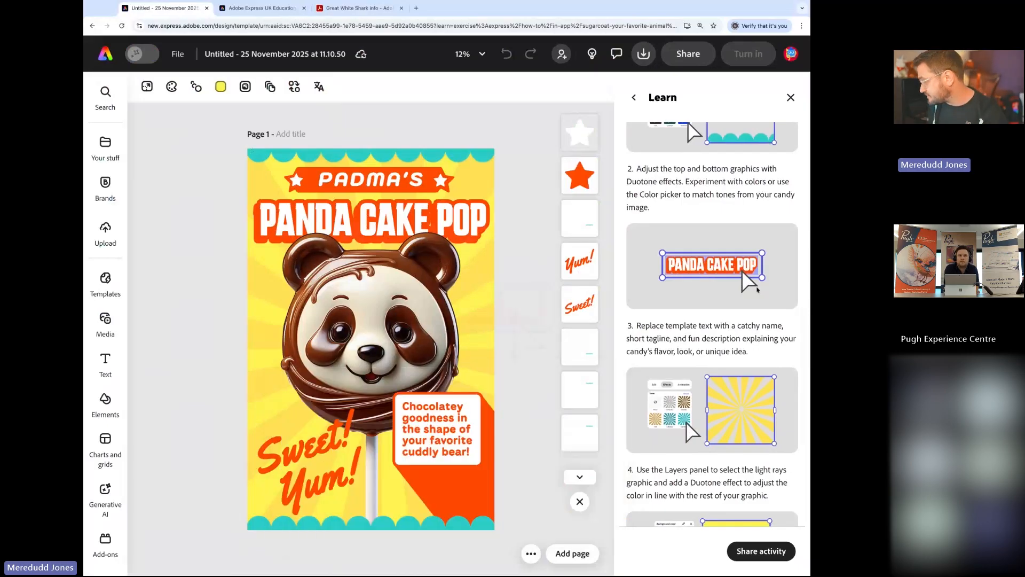
# Open the image generation settings of the panda lollipop on the poster and examine its prompt
pyautogui.click(344, 316)
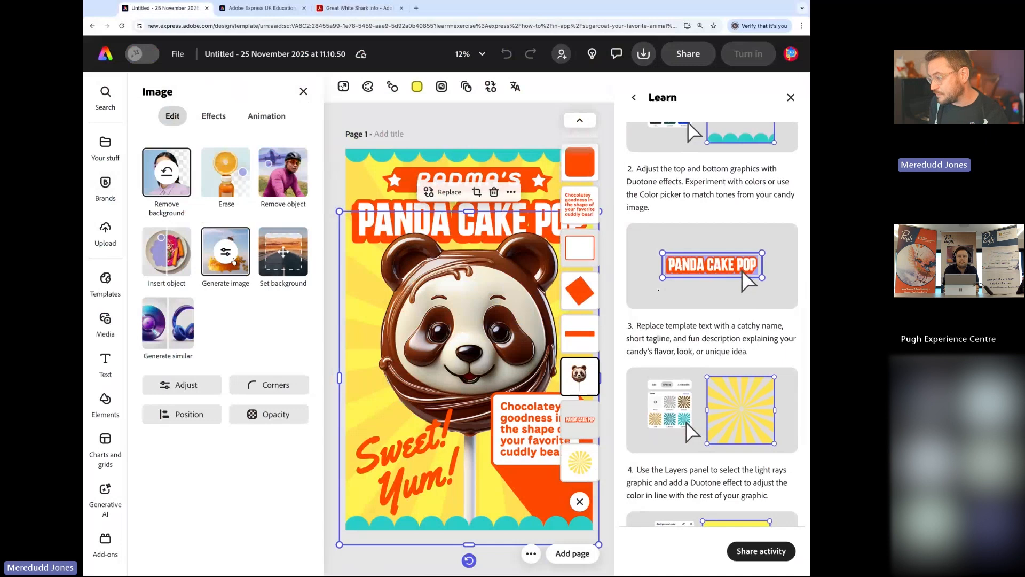
pyautogui.scroll(5, 226, 256)
pyautogui.scroll(-5, 449, 302)
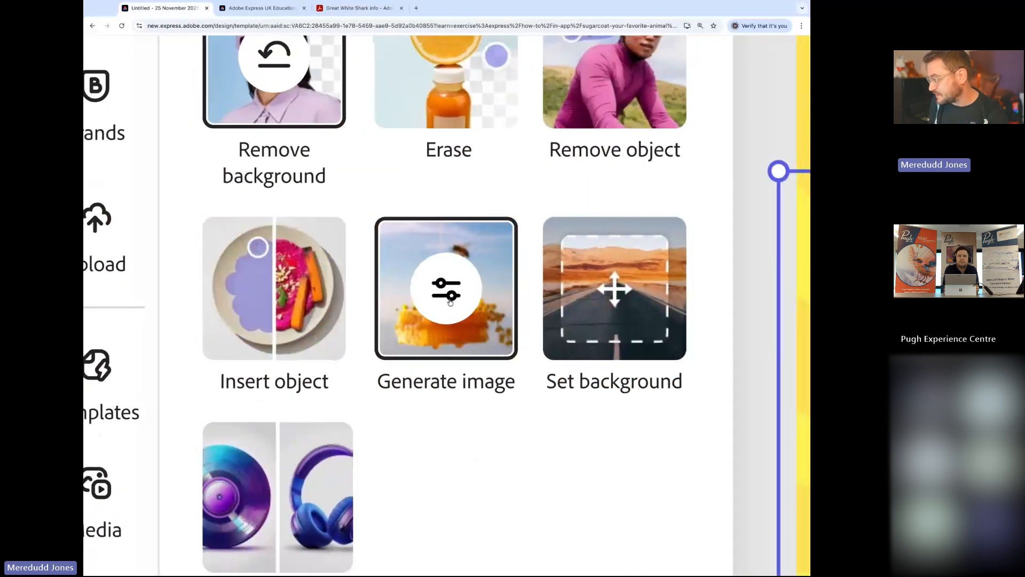
pyautogui.click(449, 302)
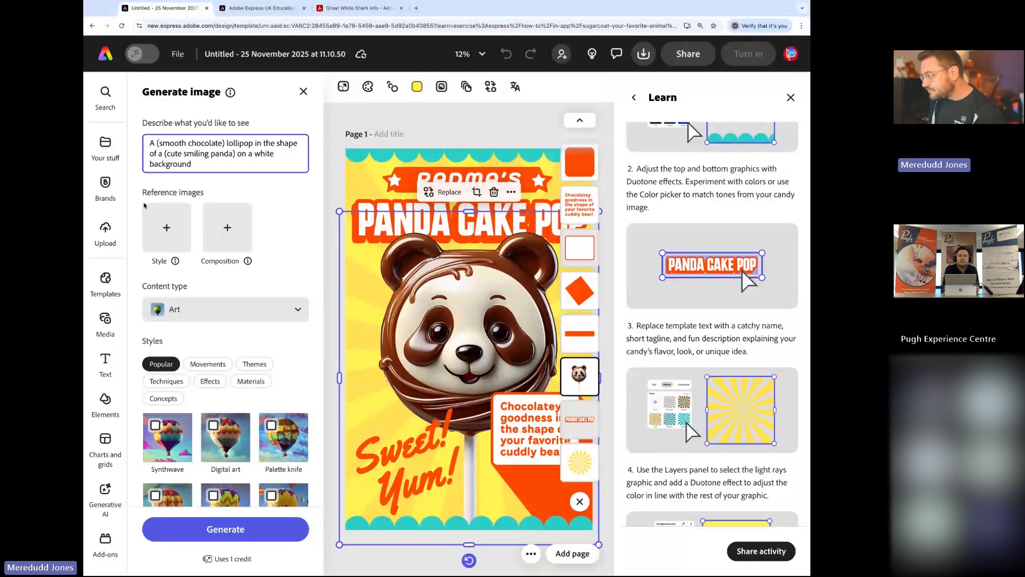
pyautogui.scroll(5, 108, 61)
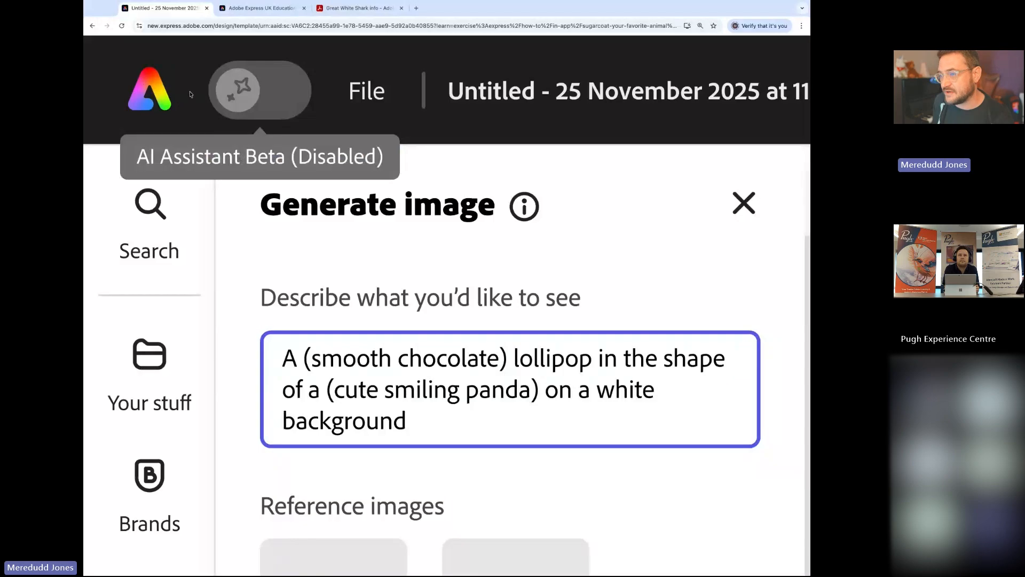
pyautogui.scroll(-1, 161, 101)
pyautogui.scroll(-5, 161, 102)
# Return to the home page and examine the descriptions of its main sections, from Your stuff to Templates
pyautogui.click(115, 62)
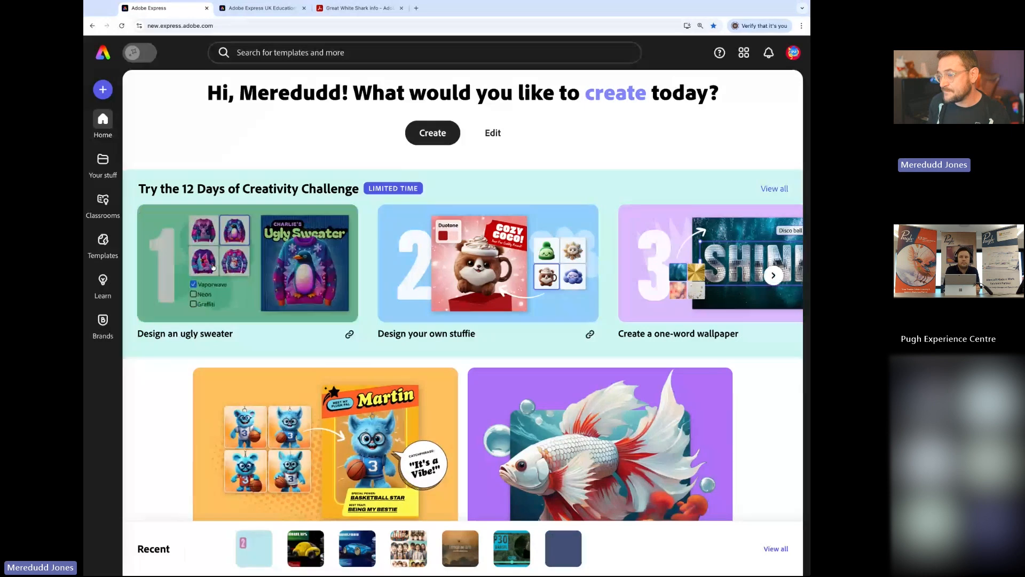
pyautogui.moveTo(98, 167)
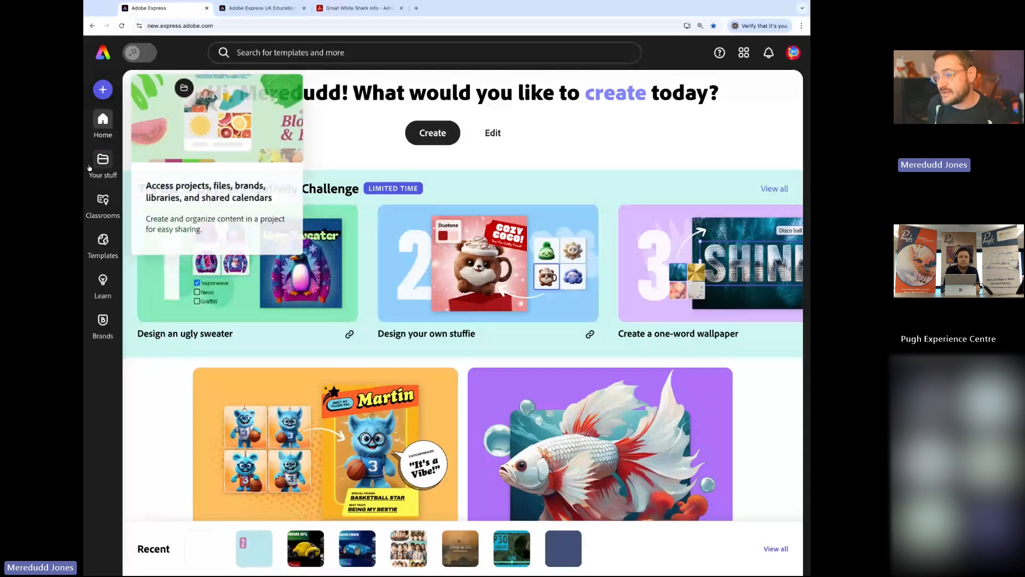
pyautogui.scroll(5, 97, 169)
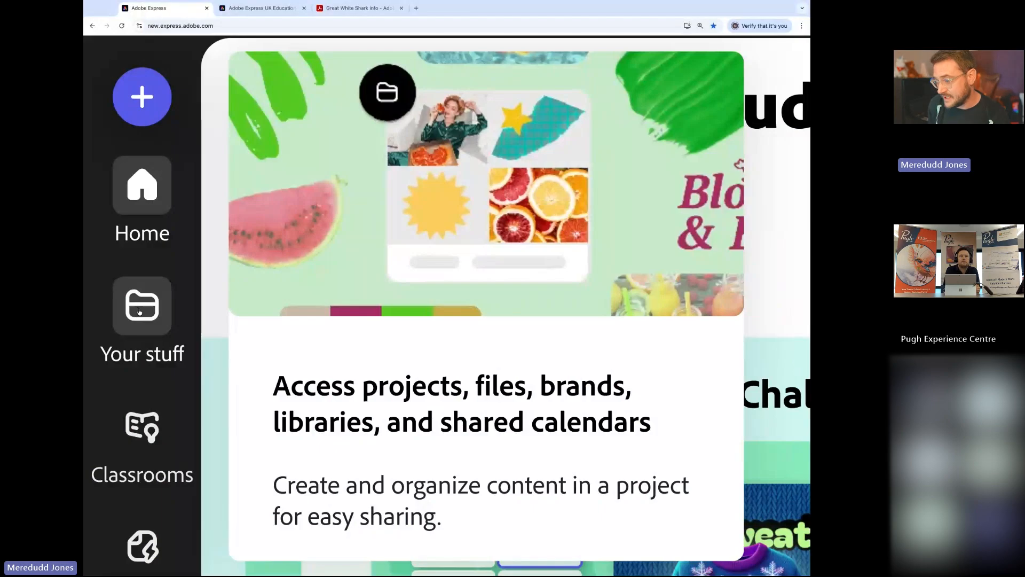
pyautogui.scroll(-1, 140, 313)
pyautogui.scroll(-4, 139, 312)
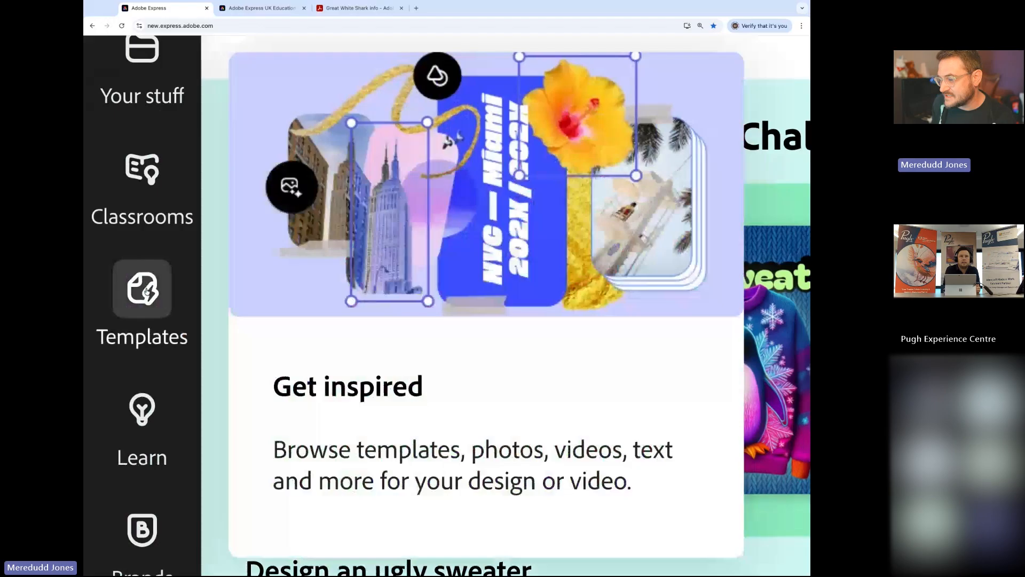
# Show all popular templates and browse their categories, such as worksheets, comic strips, videos, logos and flyers
pyautogui.click(106, 249)
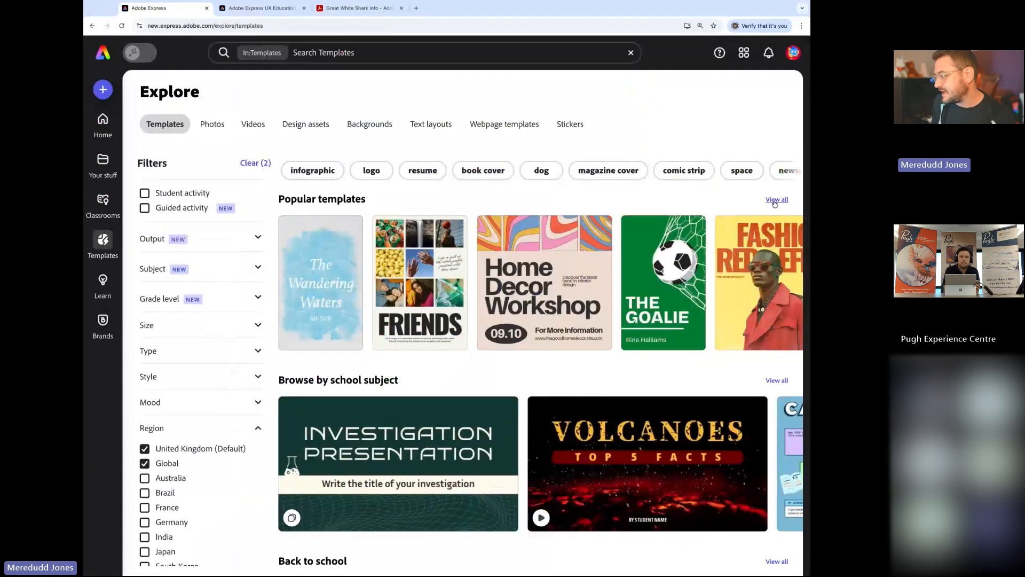
pyautogui.click(772, 200)
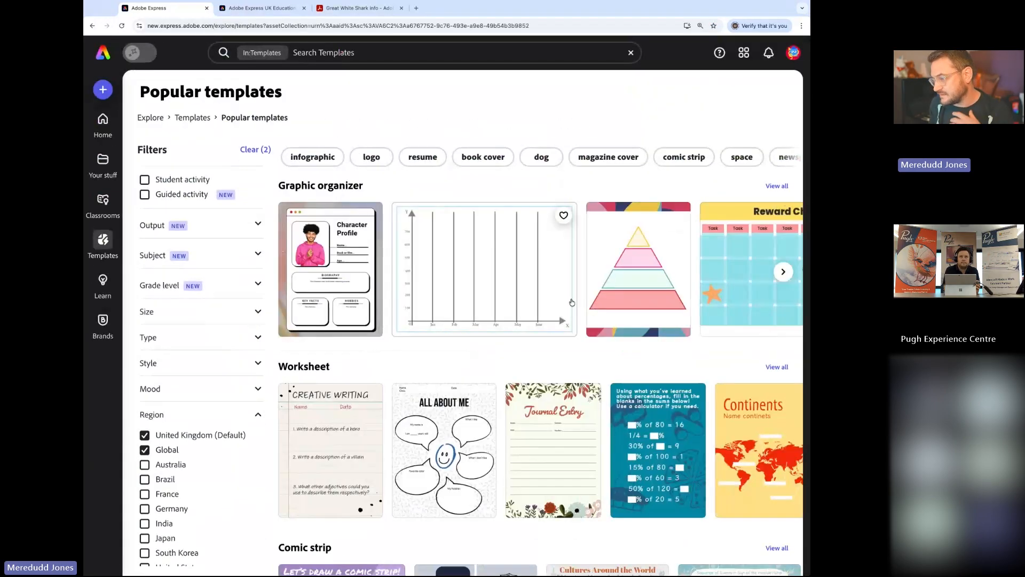
pyautogui.scroll(-5, 571, 302)
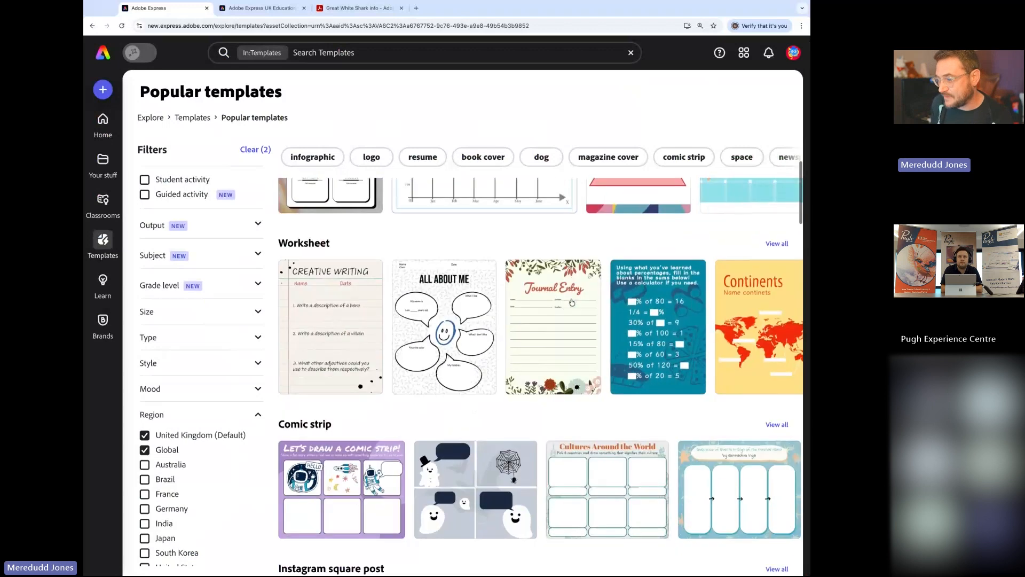
pyautogui.scroll(-5, 572, 302)
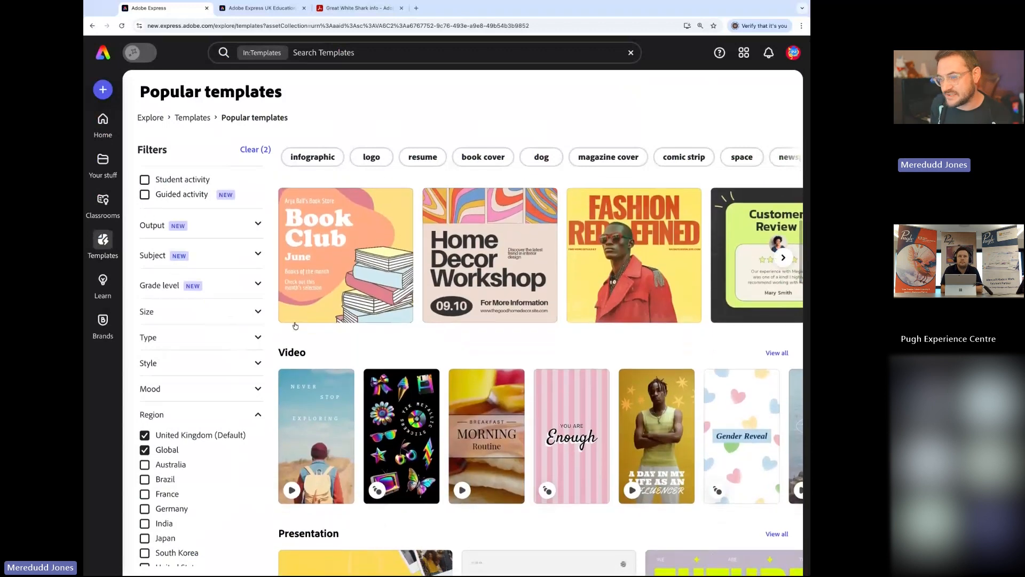
pyautogui.scroll(-20, 637, 378)
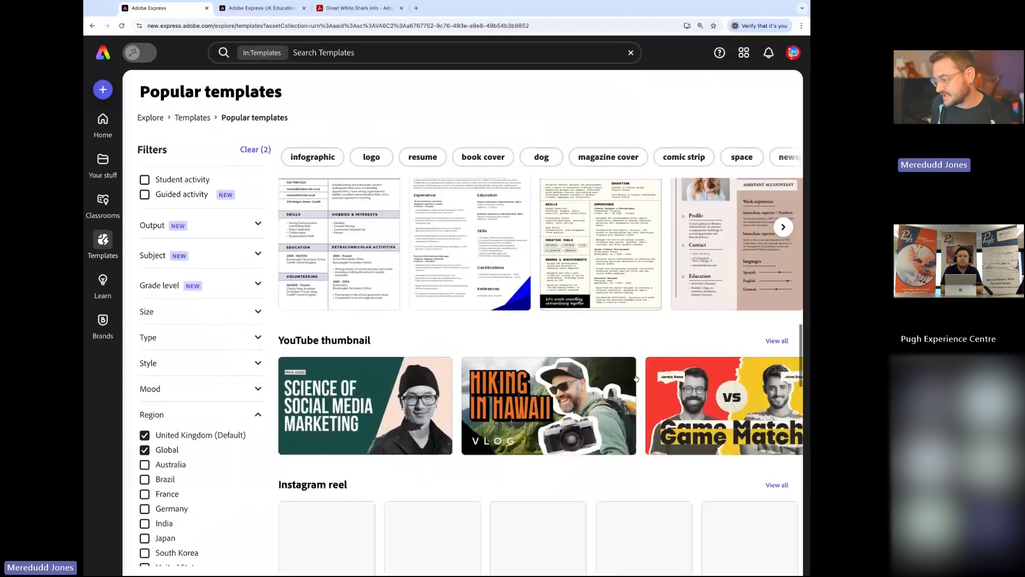
pyautogui.scroll(-13, 635, 380)
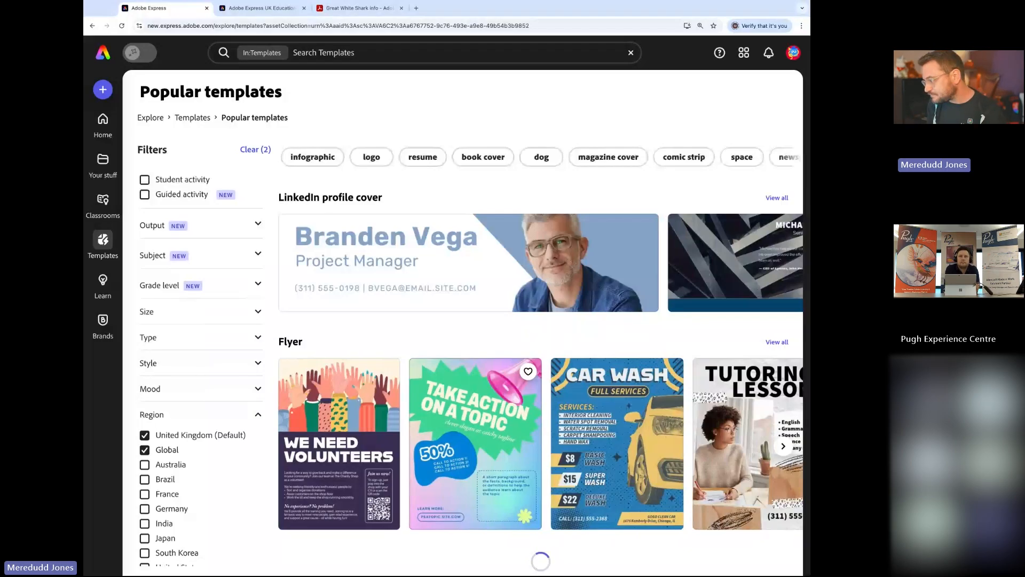
pyautogui.scroll(12, 465, 443)
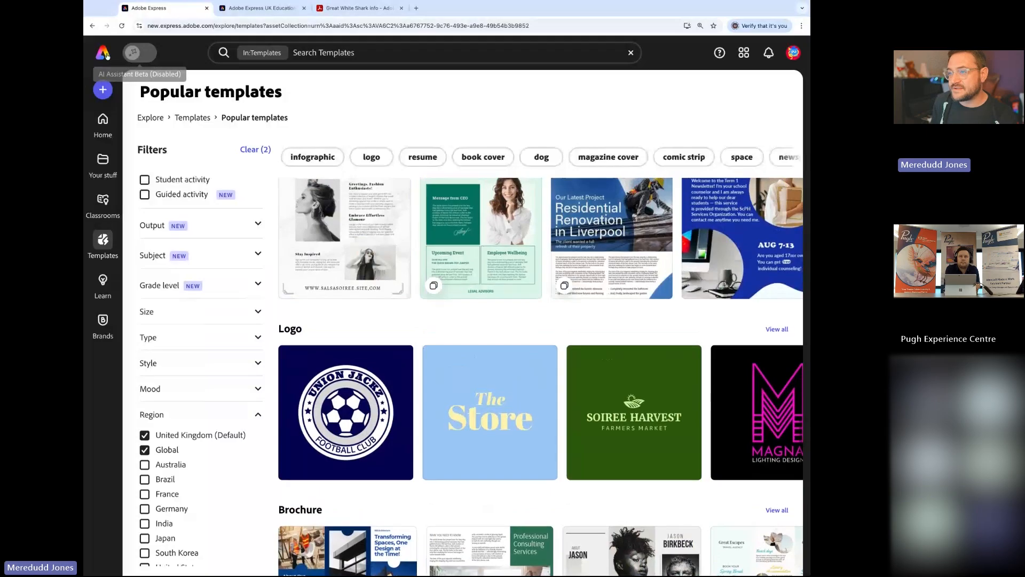
# Go back to the home page, create a new blank poster and dismiss the education filters notice
pyautogui.click(105, 53)
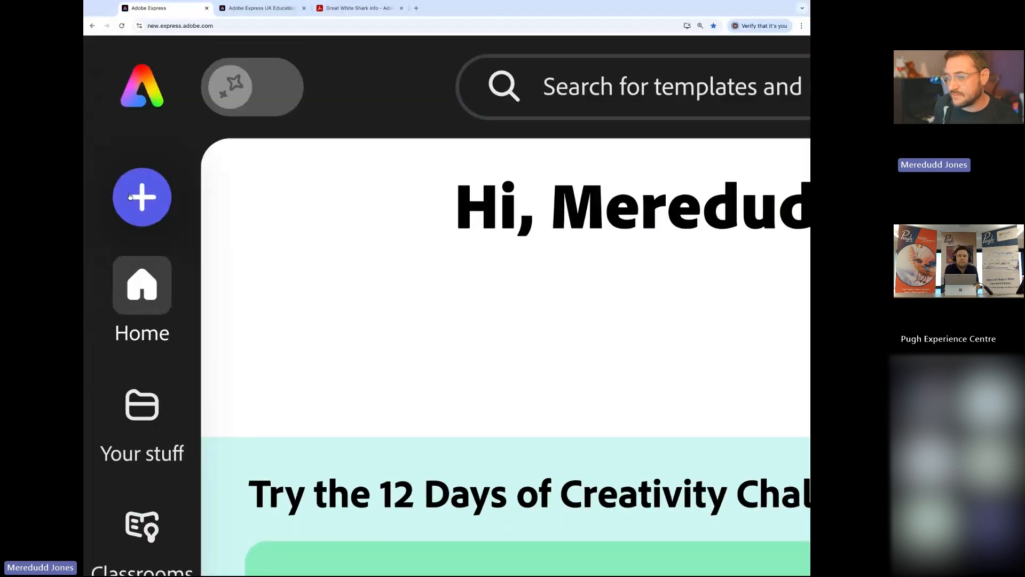
pyautogui.scroll(-10, 129, 196)
pyautogui.click(102, 89)
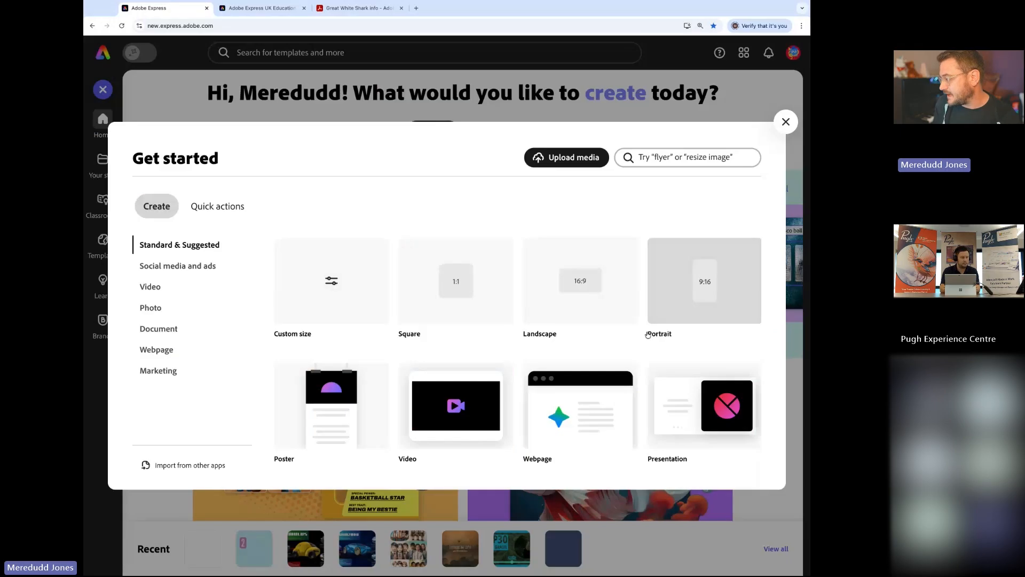
pyautogui.scroll(-2, 437, 366)
pyautogui.click(317, 317)
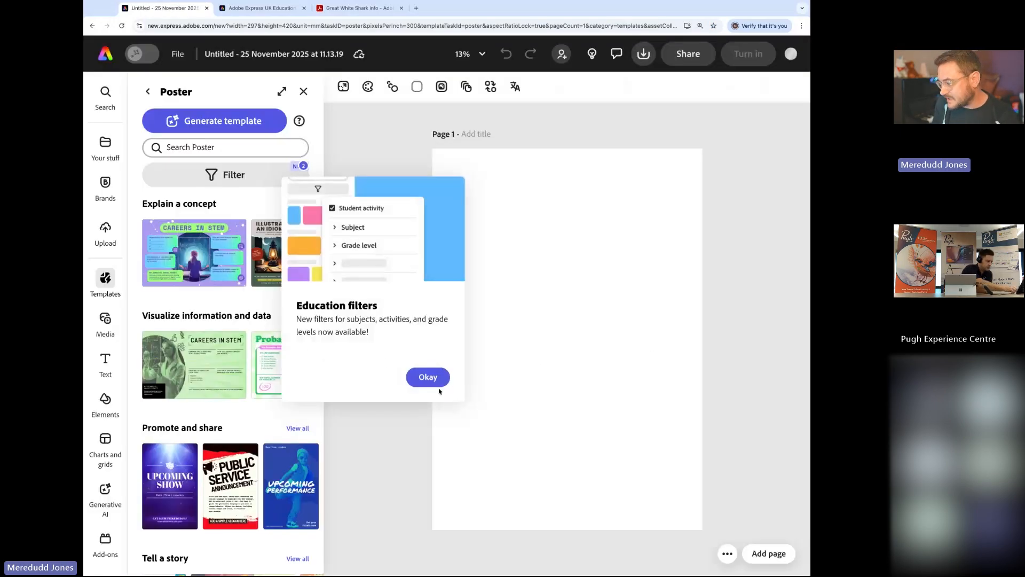
pyautogui.click(430, 375)
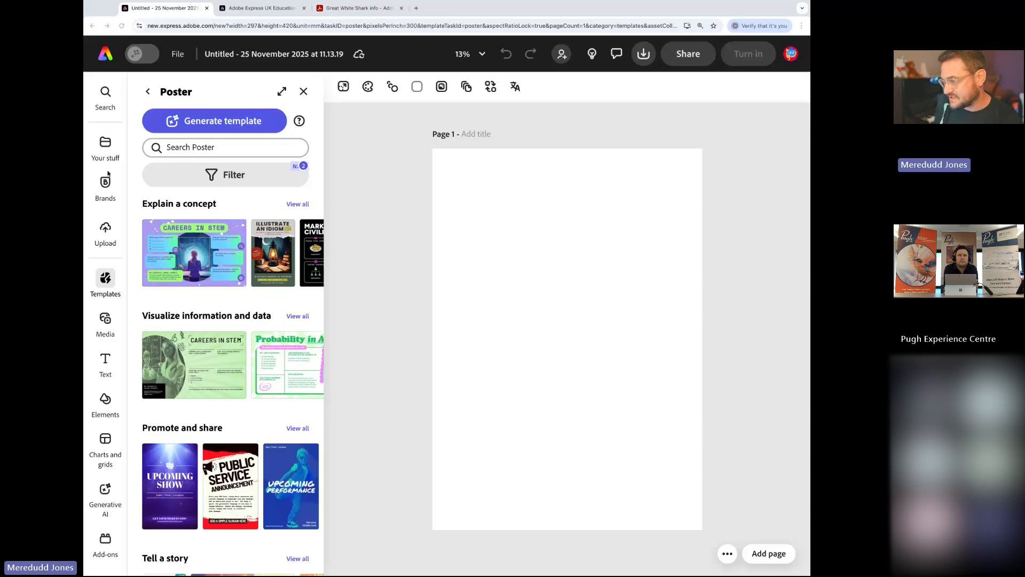
# Search the stock photos in the media library for "tapping a big stone", examine the results and clear the search
pyautogui.click(106, 321)
pyautogui.scroll(5, 107, 328)
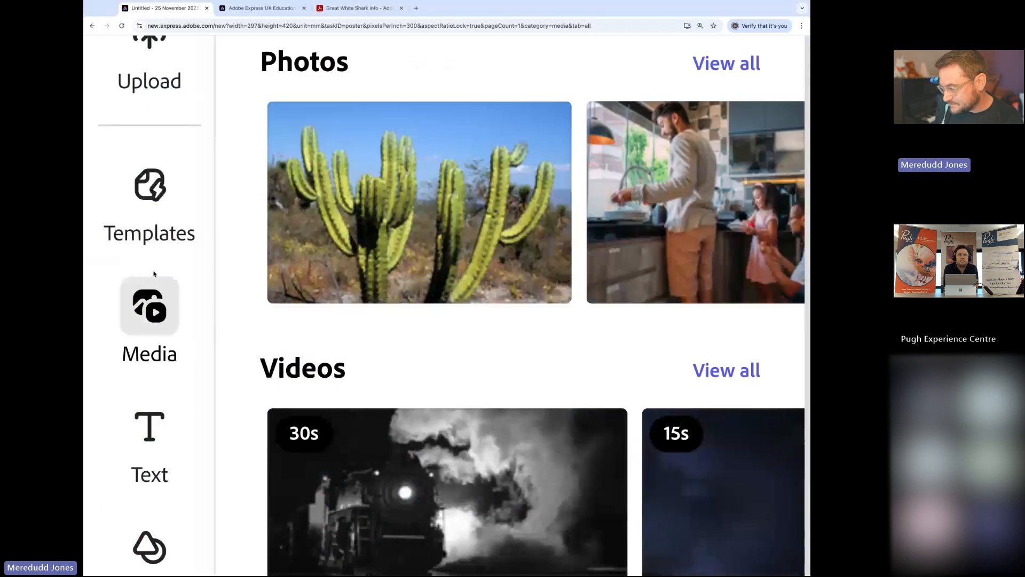
pyautogui.scroll(-5, 159, 308)
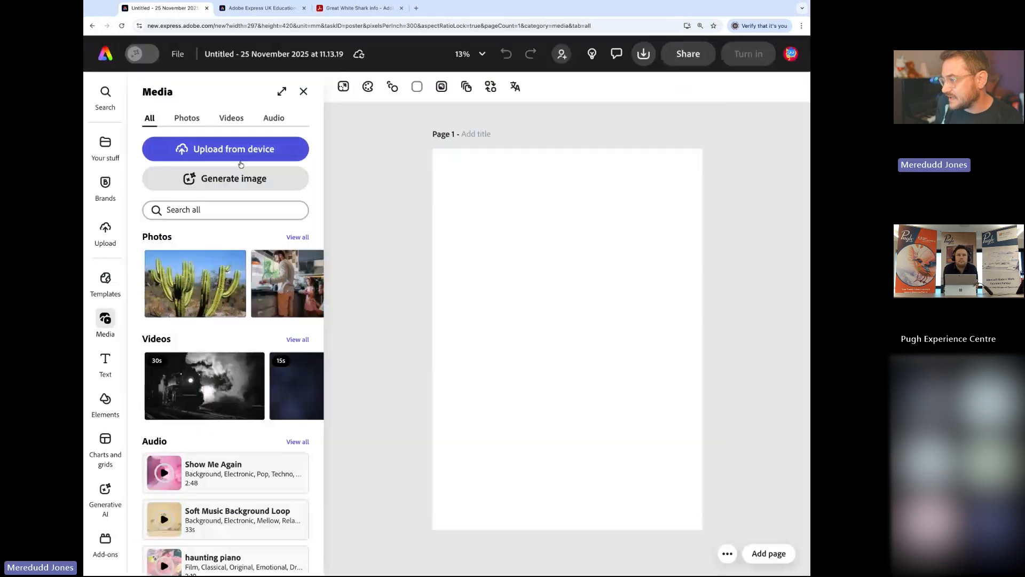
pyautogui.click(187, 118)
pyautogui.click(215, 202)
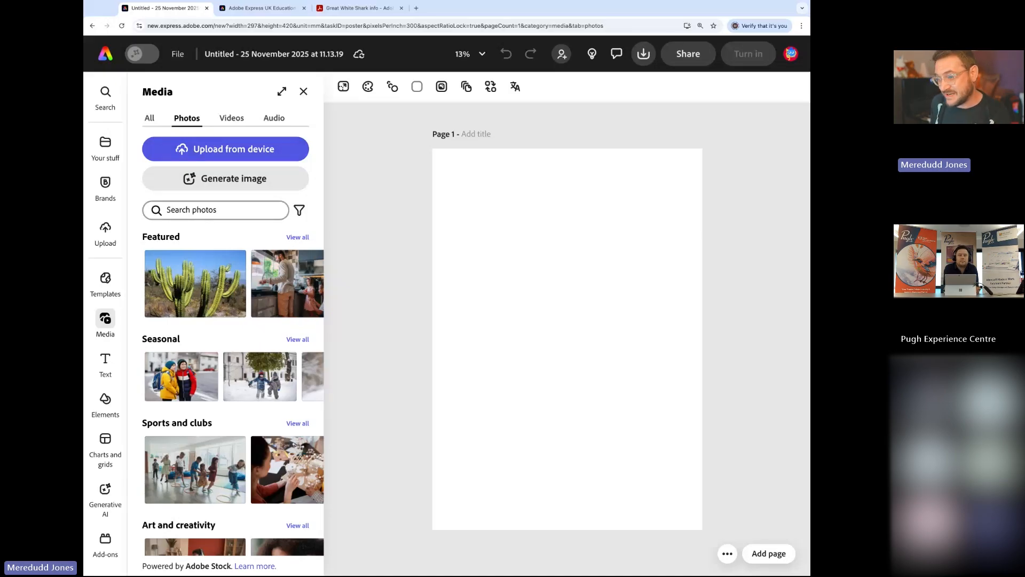
pyautogui.scroll(5, 100, 163)
pyautogui.click(386, 317)
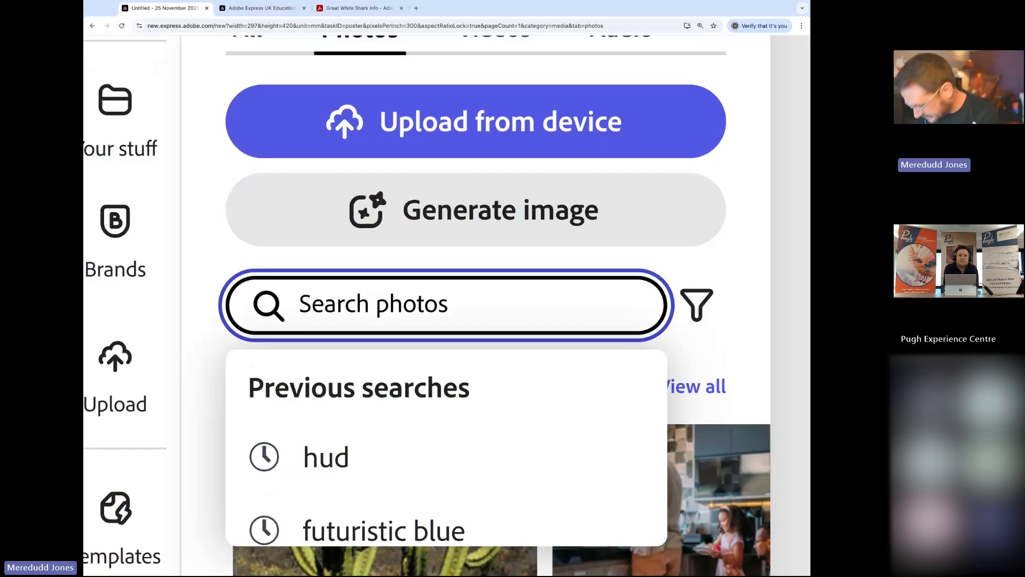
pyautogui.write('tappin')
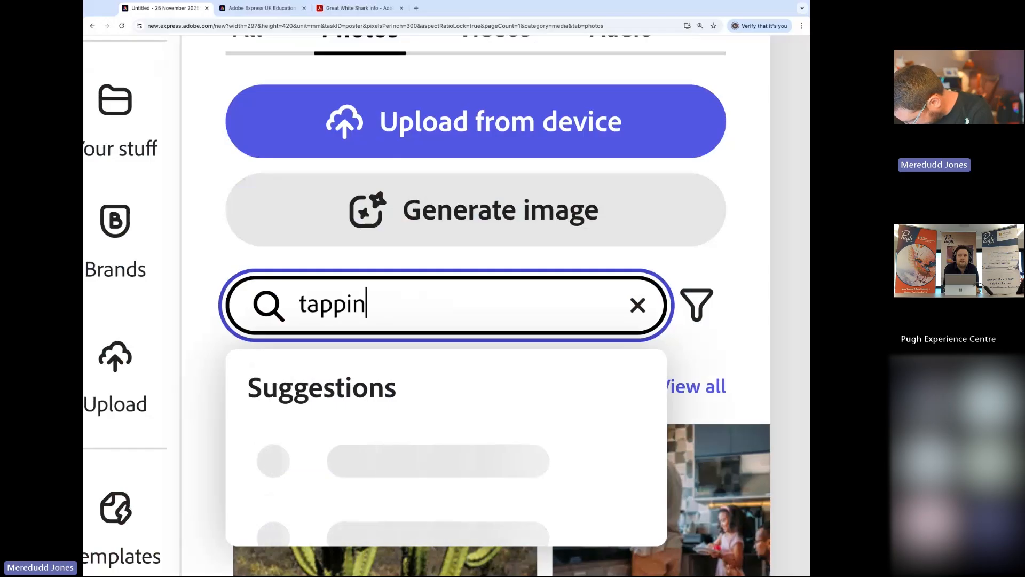
pyautogui.write('g a big s')
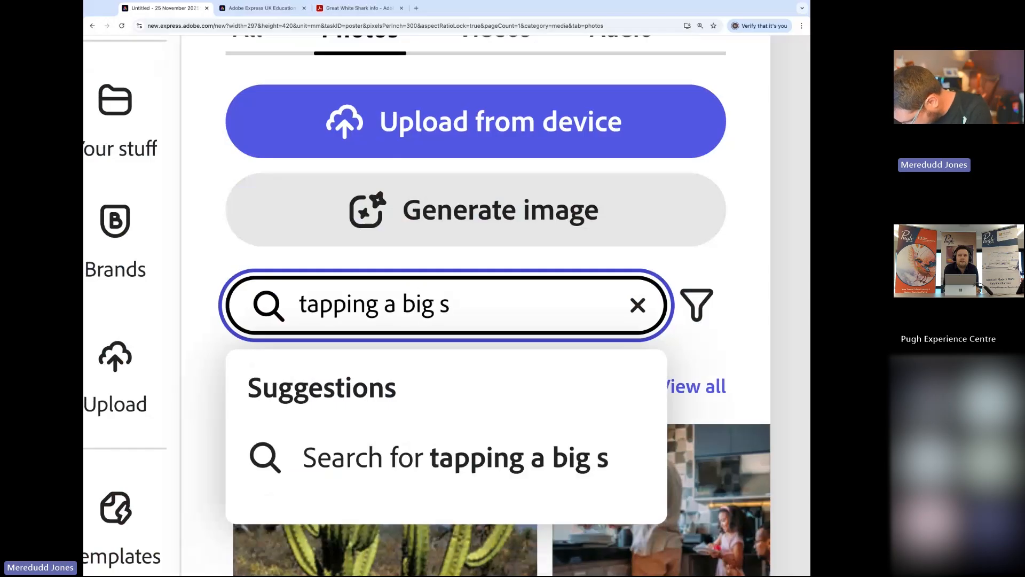
pyautogui.write('tone')
pyautogui.press('Return')
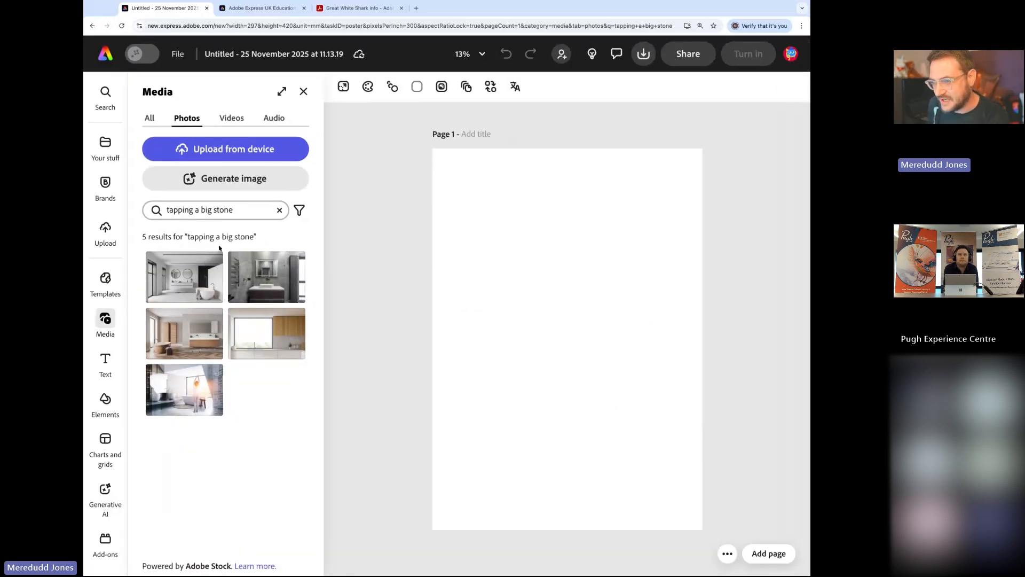
pyautogui.click(279, 210)
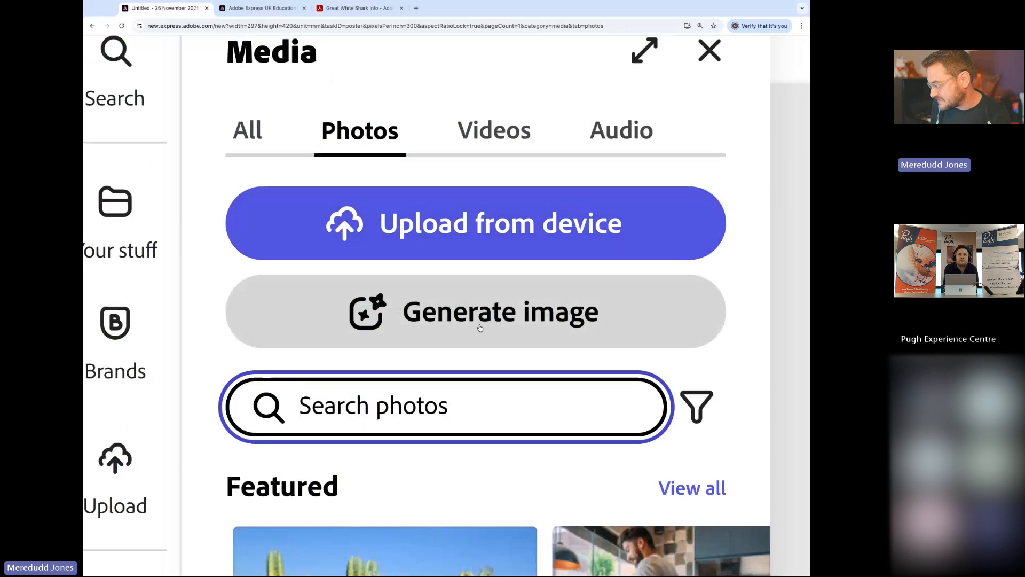
# Start a square (1:1) generated image with the prompt "A small girl. Tapping a large cracked boulder with a small hammer."
pyautogui.click(482, 318)
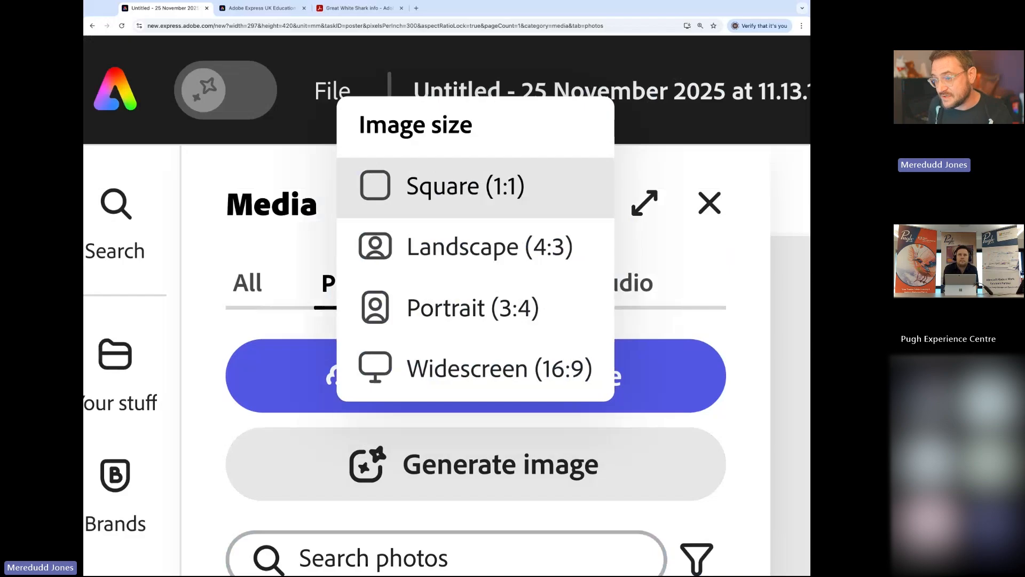
pyautogui.click(462, 177)
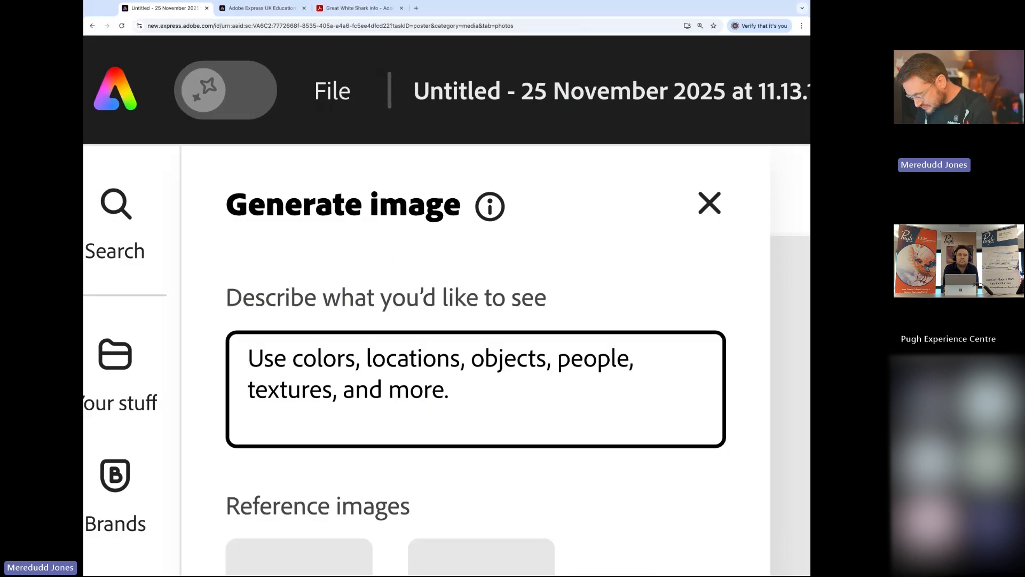
pyautogui.write('A')
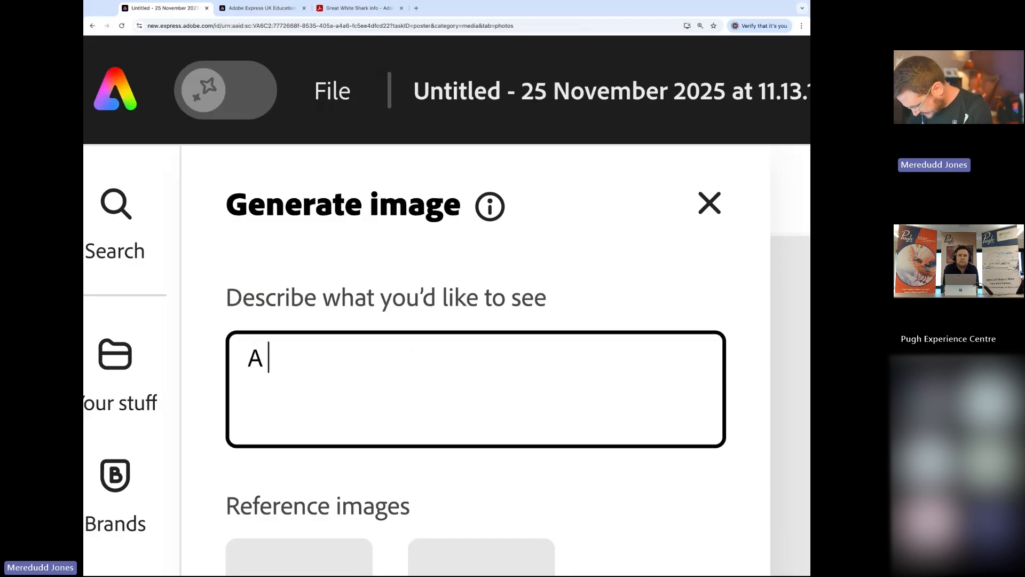
pyautogui.write(' small girl')
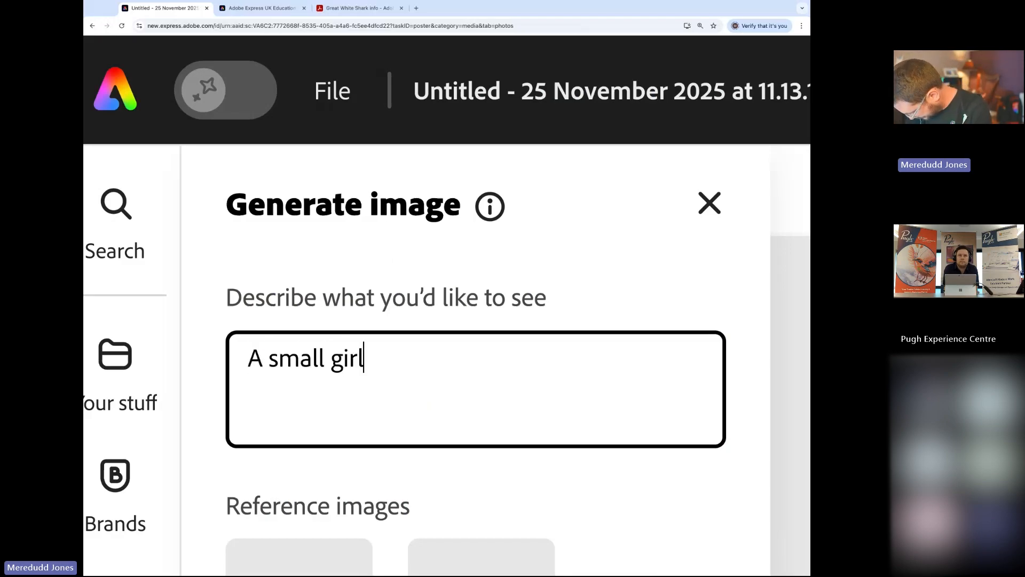
pyautogui.write('. Tappi')
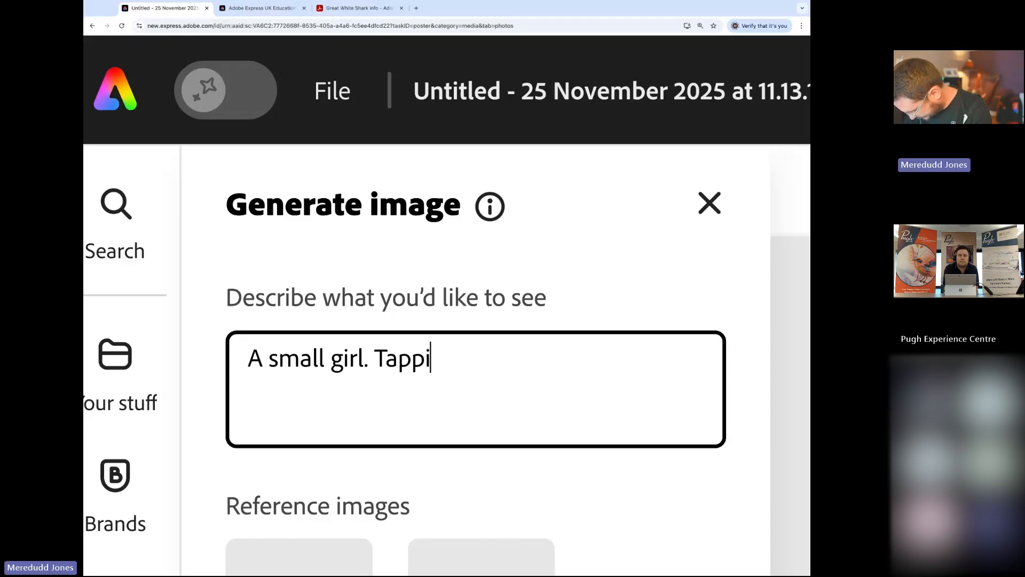
pyautogui.write('ng a lar')
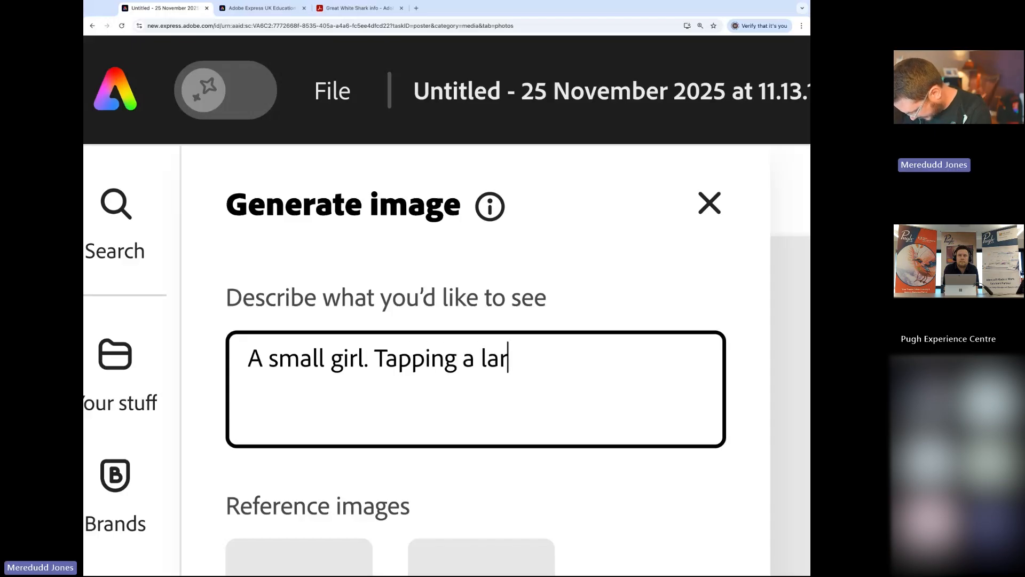
pyautogui.write('ge c')
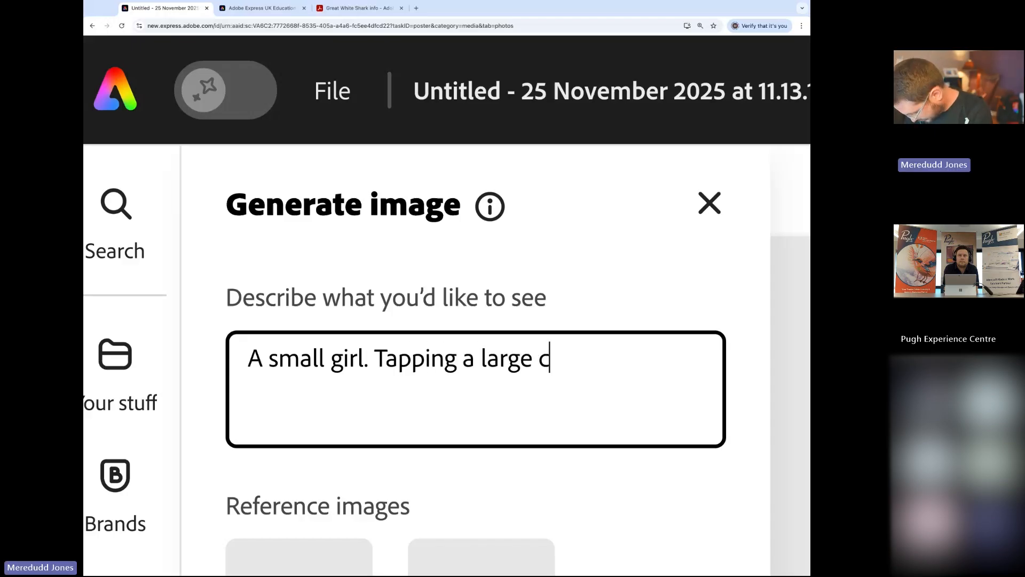
pyautogui.write('racked bo')
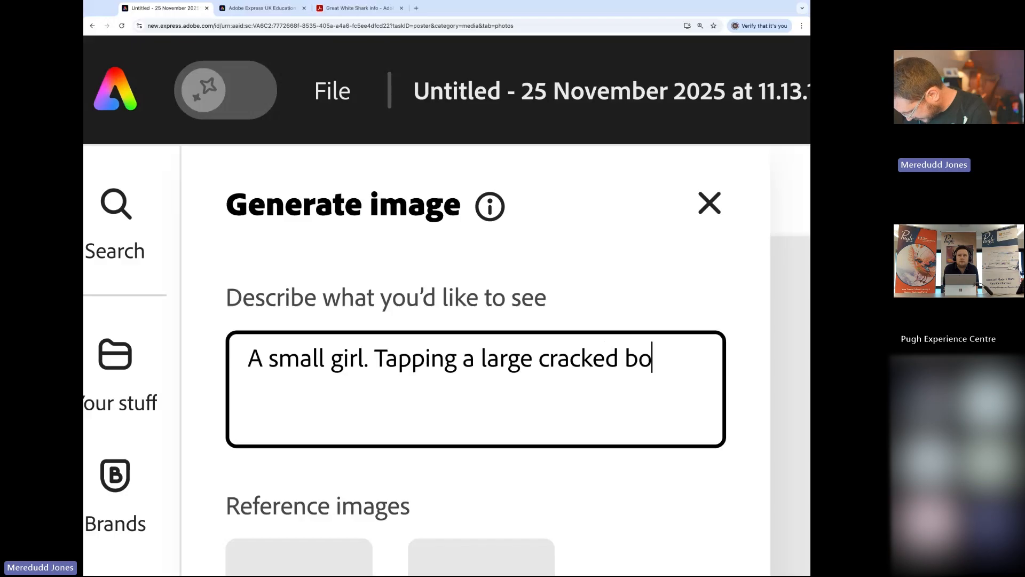
pyautogui.write('ulder with a ')
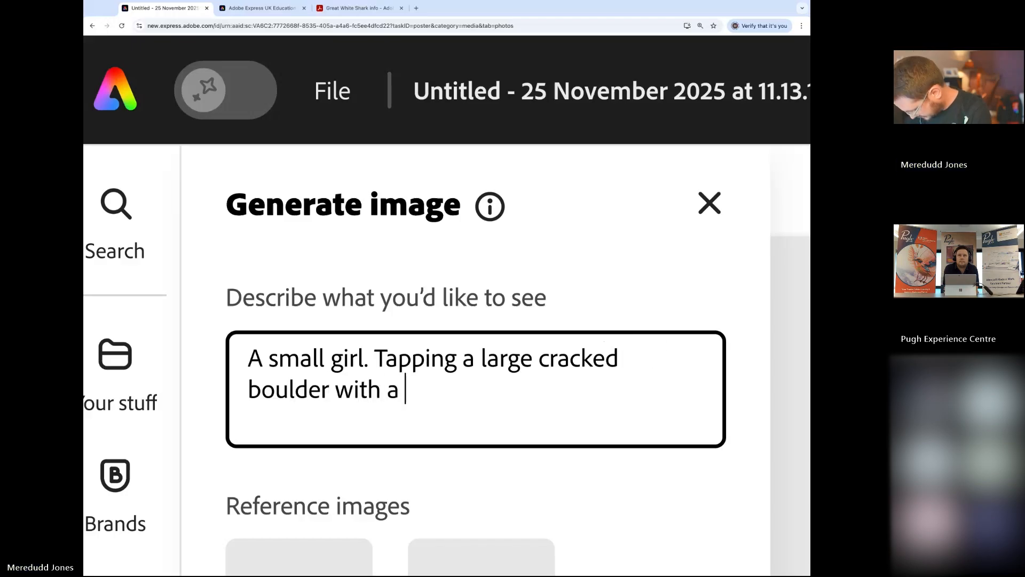
pyautogui.write('small ham')
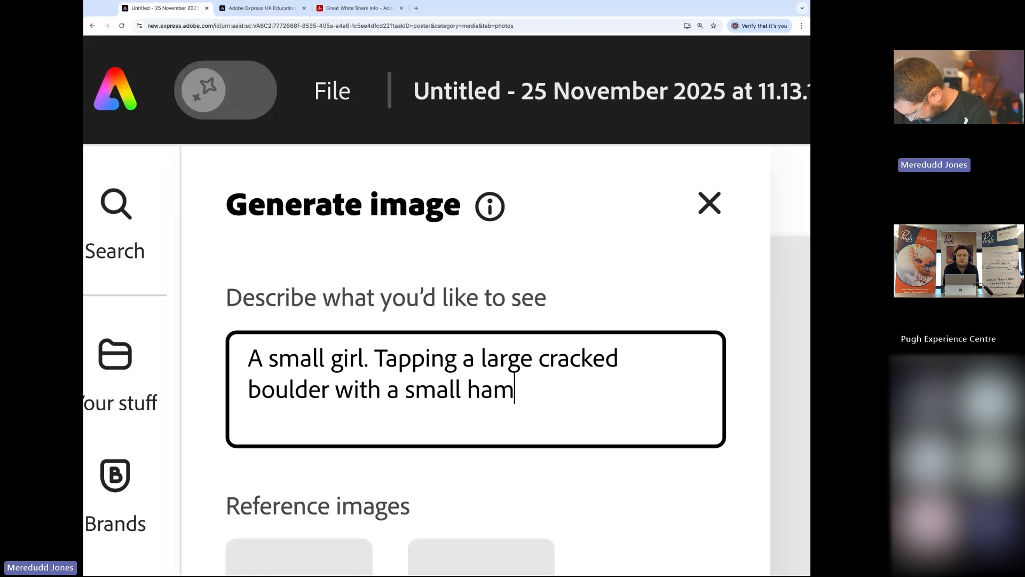
pyautogui.write('mer.')
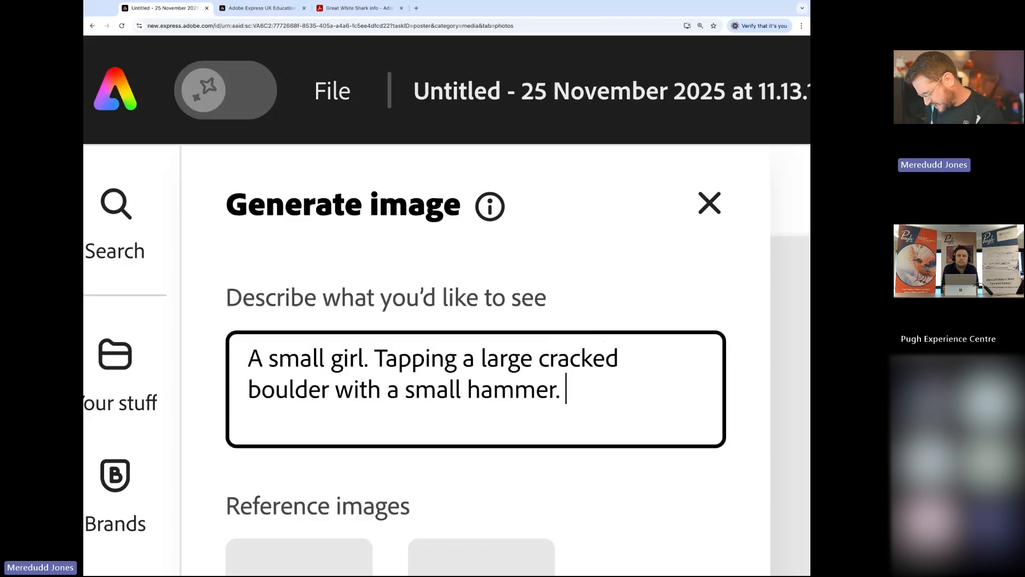
pyautogui.write('In')
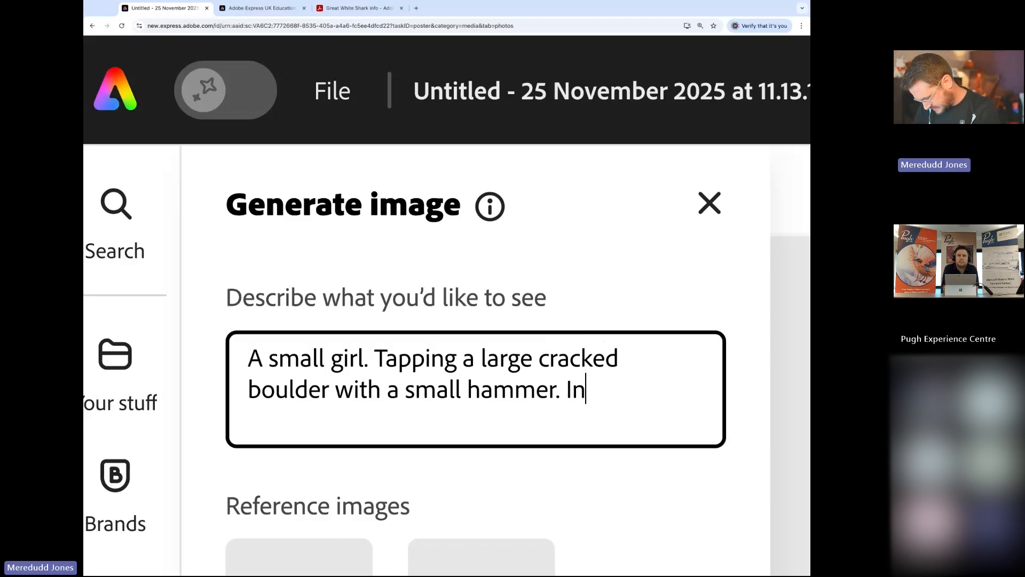
pyautogui.write(' a forest')
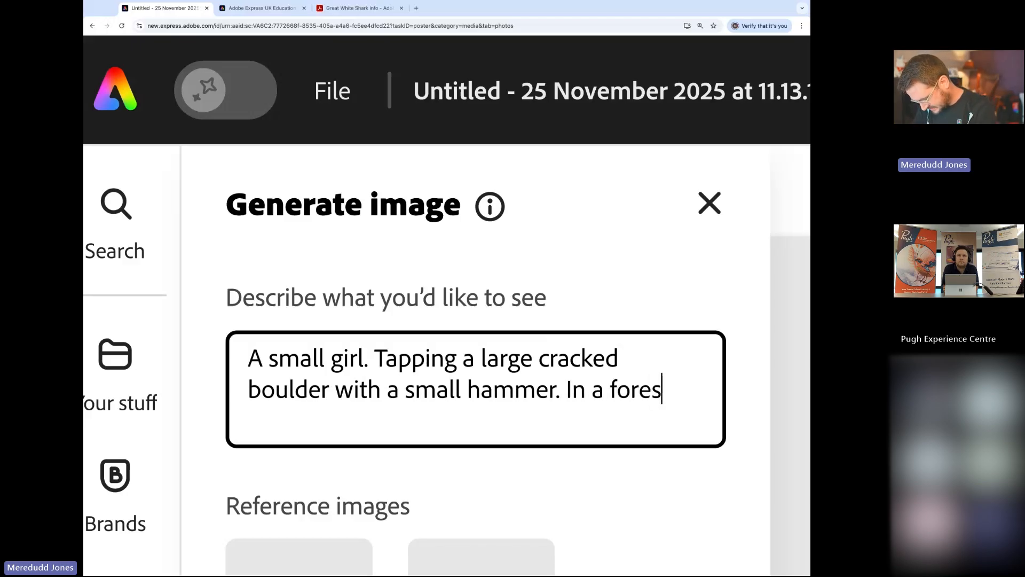
pyautogui.press('BackSpace')
pyautogui.press('BackSpace')
pyautogui.press('BackSpace')
pyautogui.press('BackSpace')
pyautogui.press('BackSpace')
pyautogui.press('BackSpace')
pyautogui.press('BackSpace')
pyautogui.press('BackSpace')
pyautogui.press('BackSpace')
pyautogui.press('BackSpace')
pyautogui.press('BackSpace')
pyautogui.press('BackSpace')
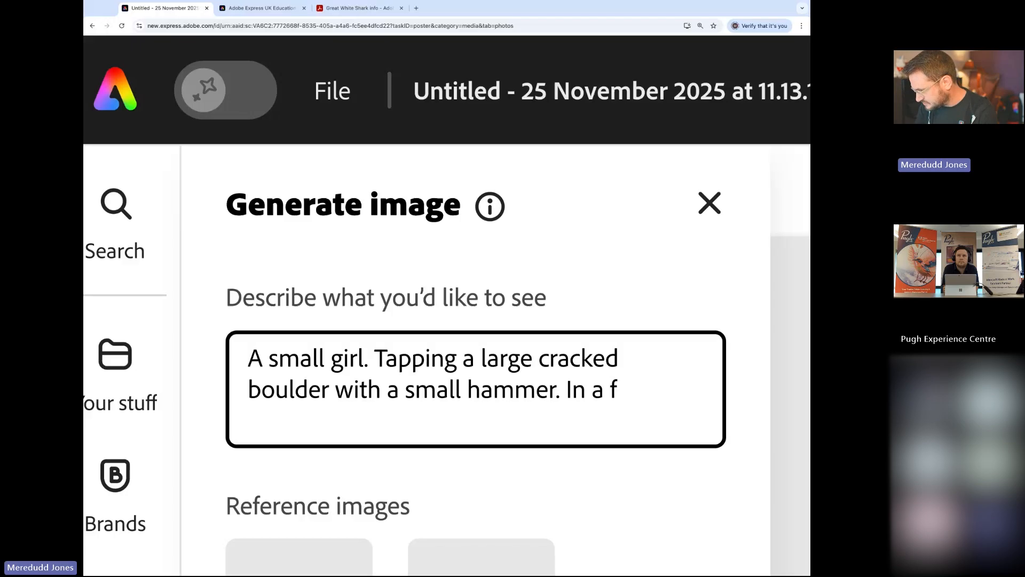
# Complete the image prompt with "On a beach." and choose the popular art style Synthwave
pyautogui.write('On a beach.')
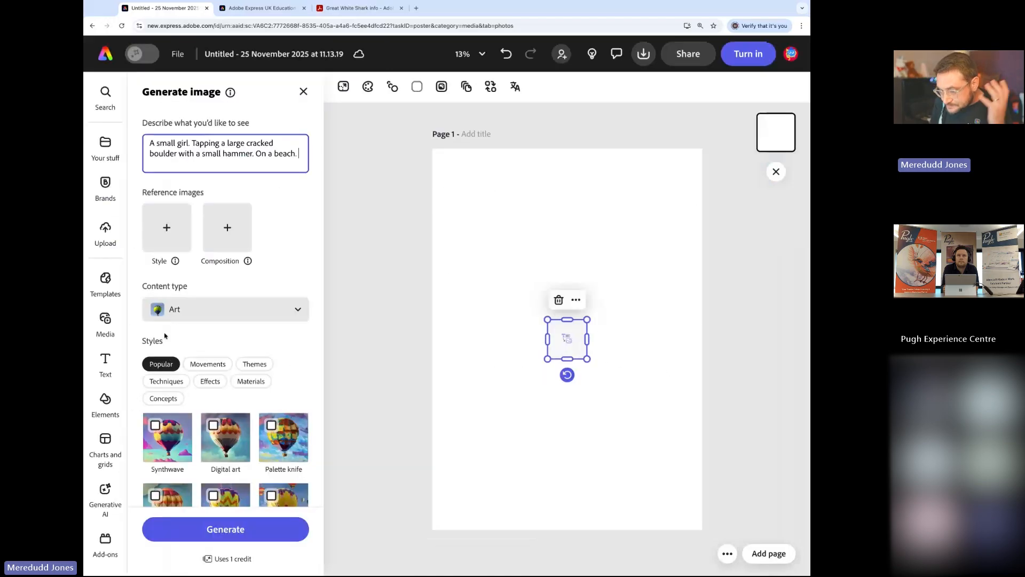
pyautogui.scroll(-2, 166, 382)
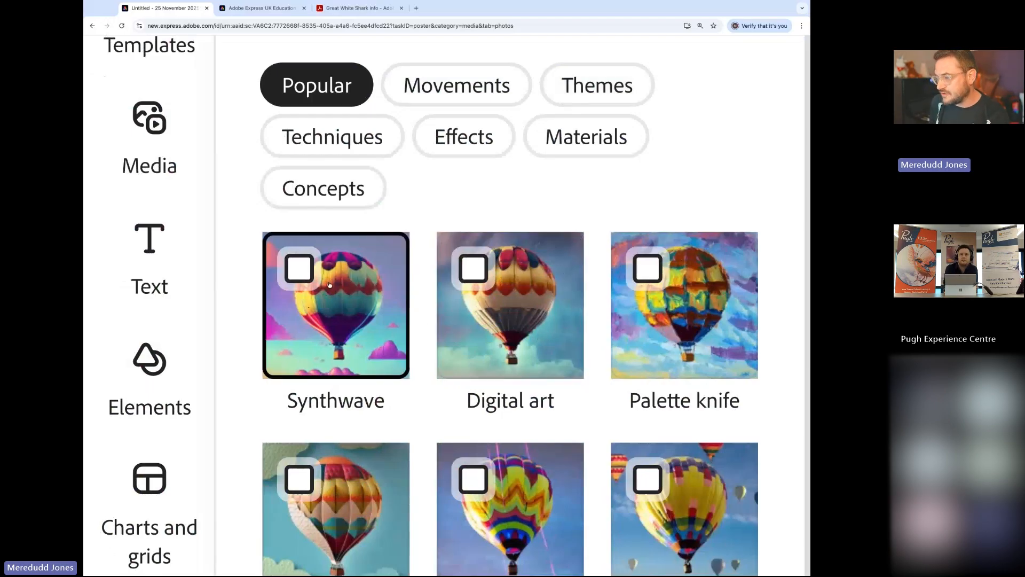
pyautogui.click(300, 271)
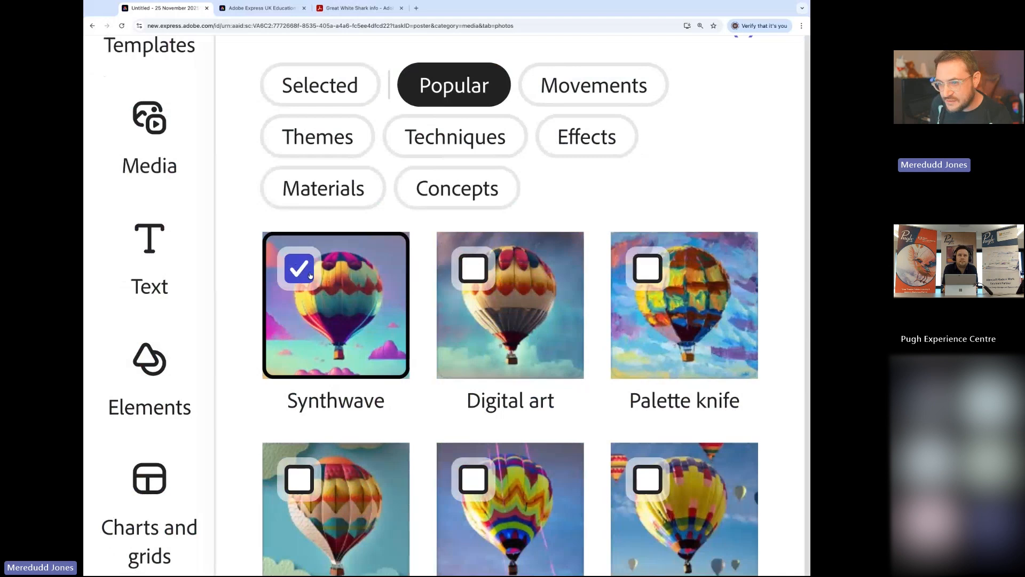
# Browse the Movements and Themes styles, add the Cartoon style, and review the selected styles
pyautogui.scroll(-5, 325, 280)
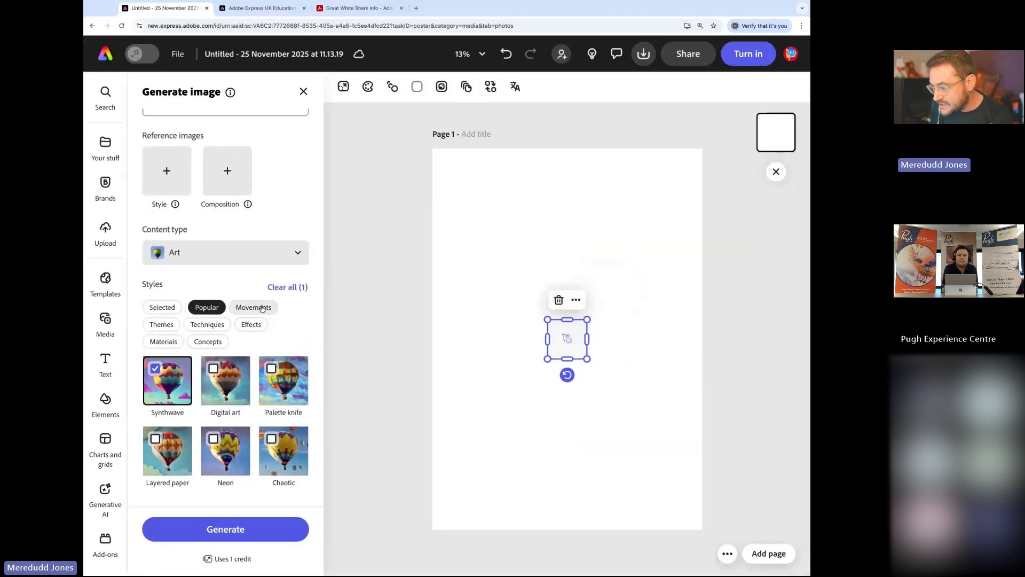
pyautogui.click(262, 308)
pyautogui.scroll(-2, 221, 268)
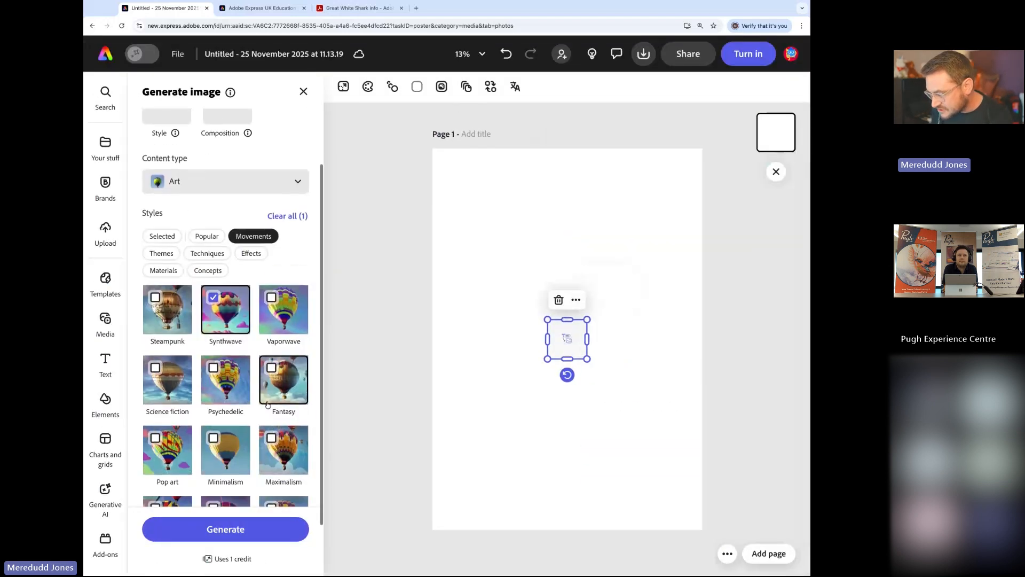
pyautogui.click(161, 253)
pyautogui.click(270, 372)
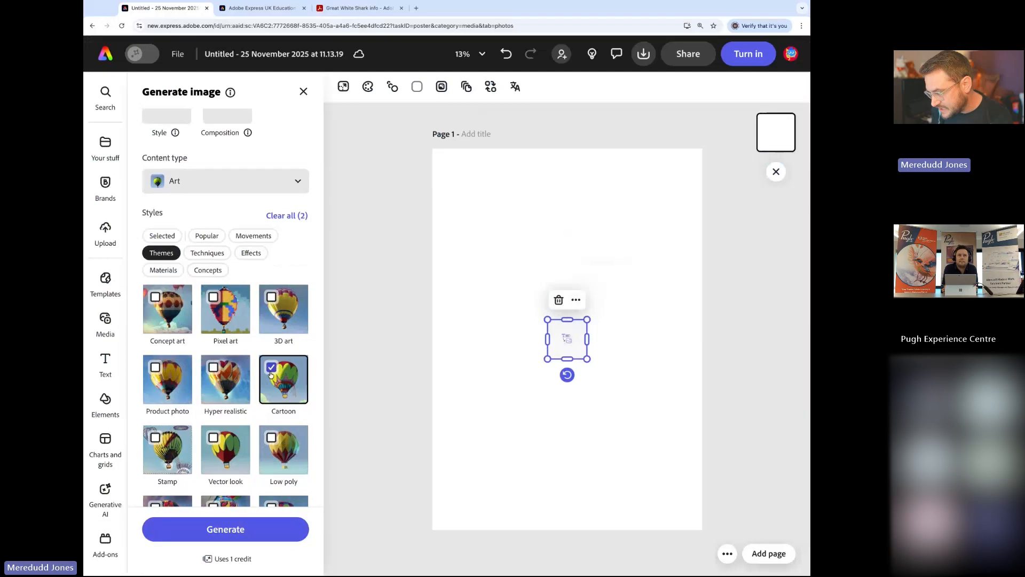
pyautogui.click(161, 236)
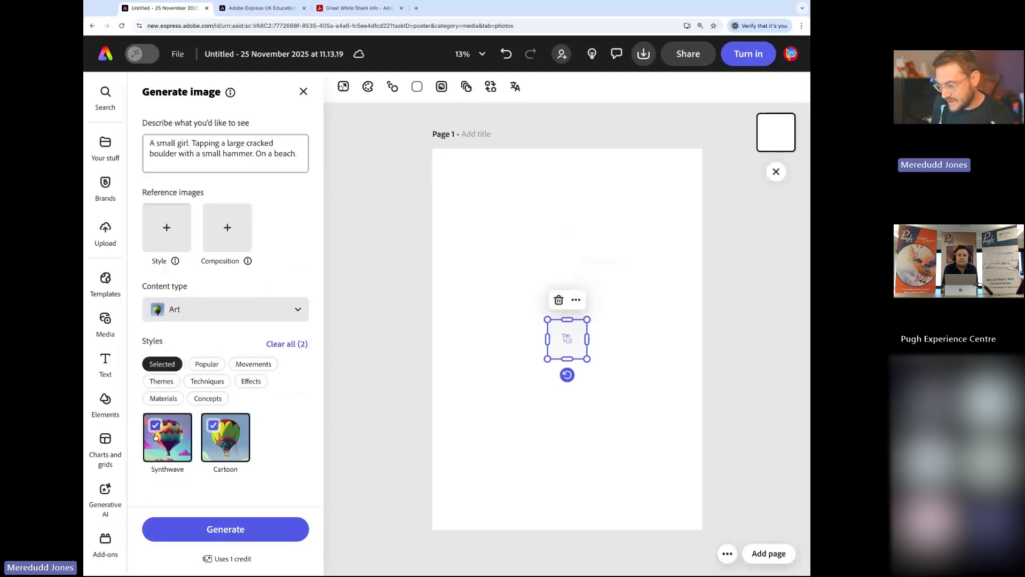
# Generate the image from the prompt and chosen styles, and compare the resulting variations up close
pyautogui.click(228, 531)
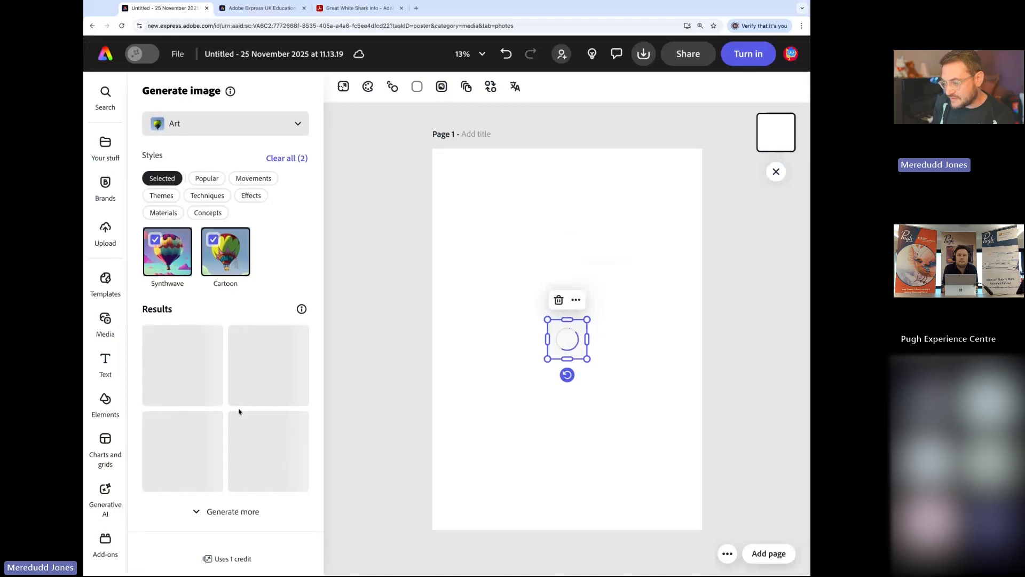
pyautogui.scroll(5, 239, 412)
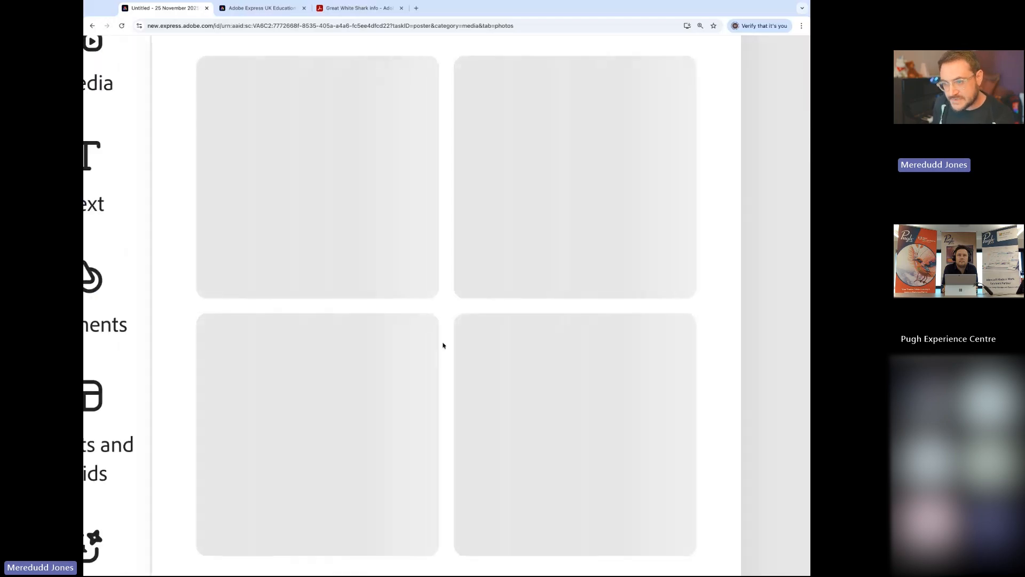
pyautogui.scroll(-5, 411, 311)
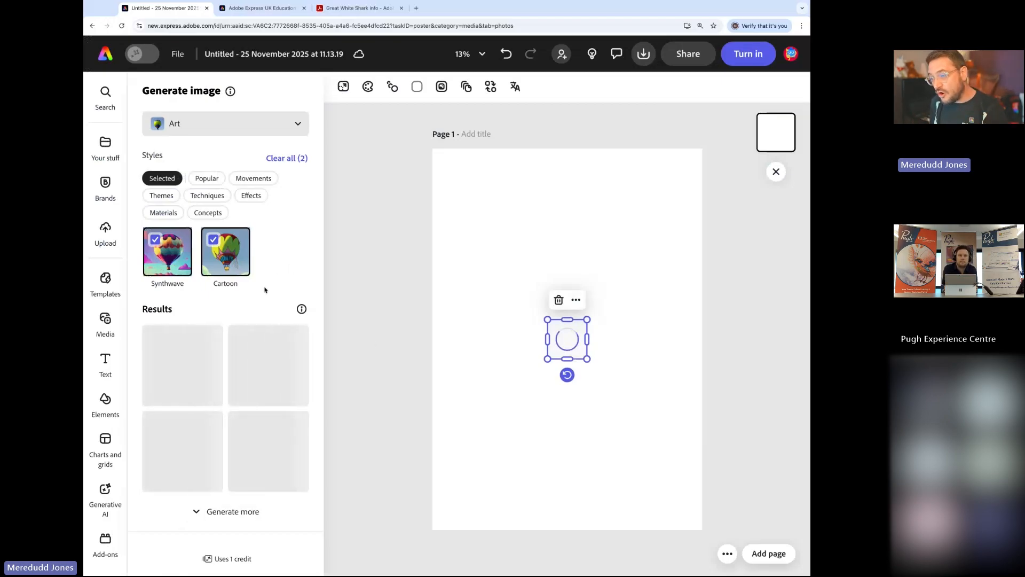
pyautogui.scroll(4, 248, 282)
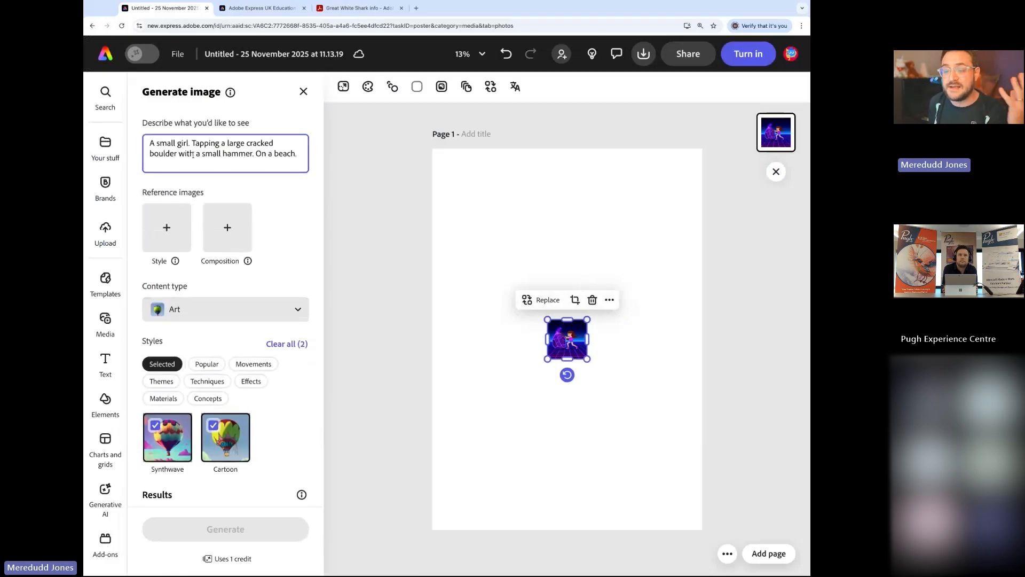
pyautogui.scroll(-4, 215, 316)
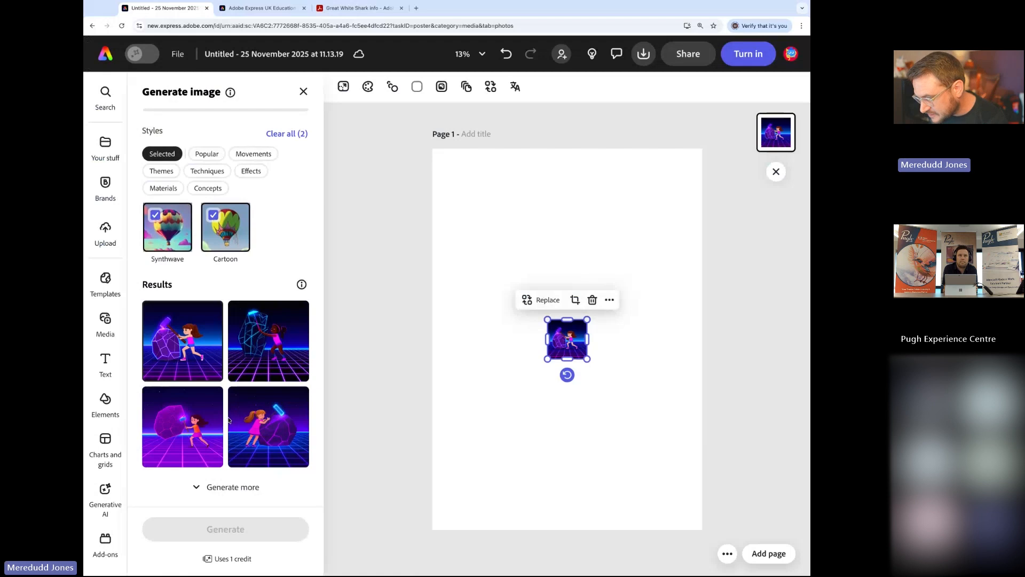
pyautogui.scroll(5, 230, 387)
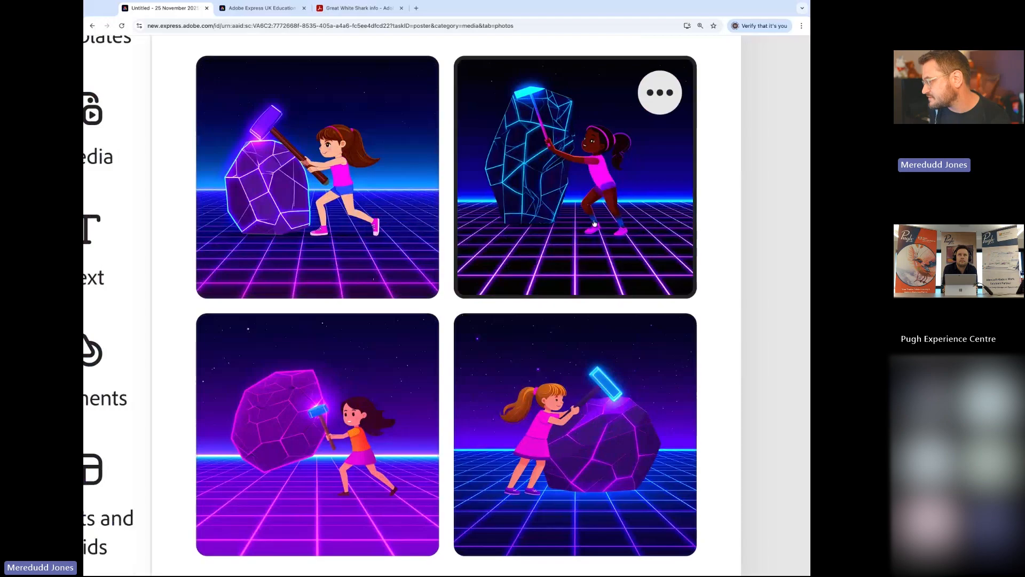
# Enlarge the generated image of the girl and dark blue boulder and centre it across the upper half of the page
pyautogui.scroll(-5, 598, 233)
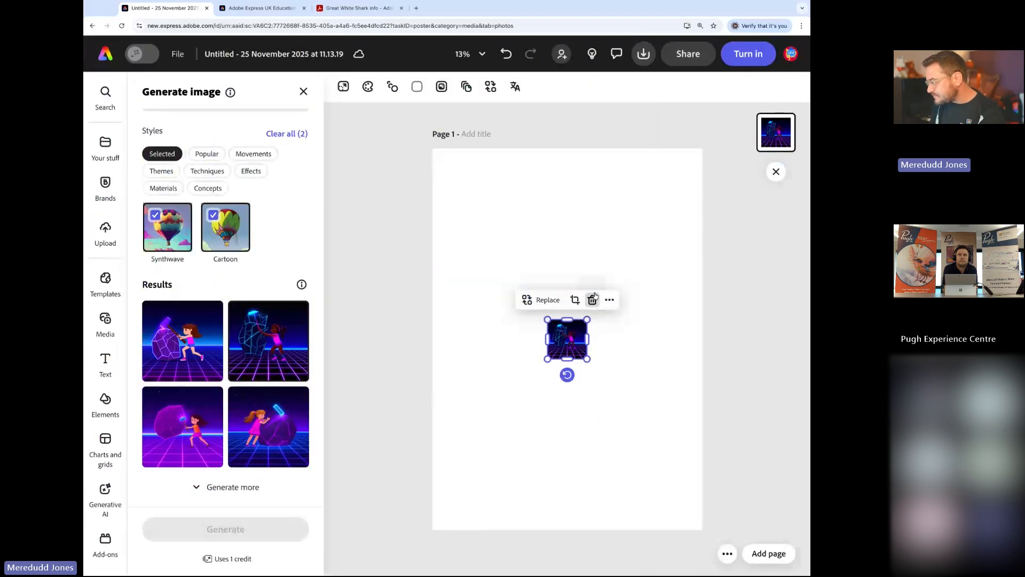
pyautogui.moveTo(588, 318); pyautogui.dragTo(702, 204)
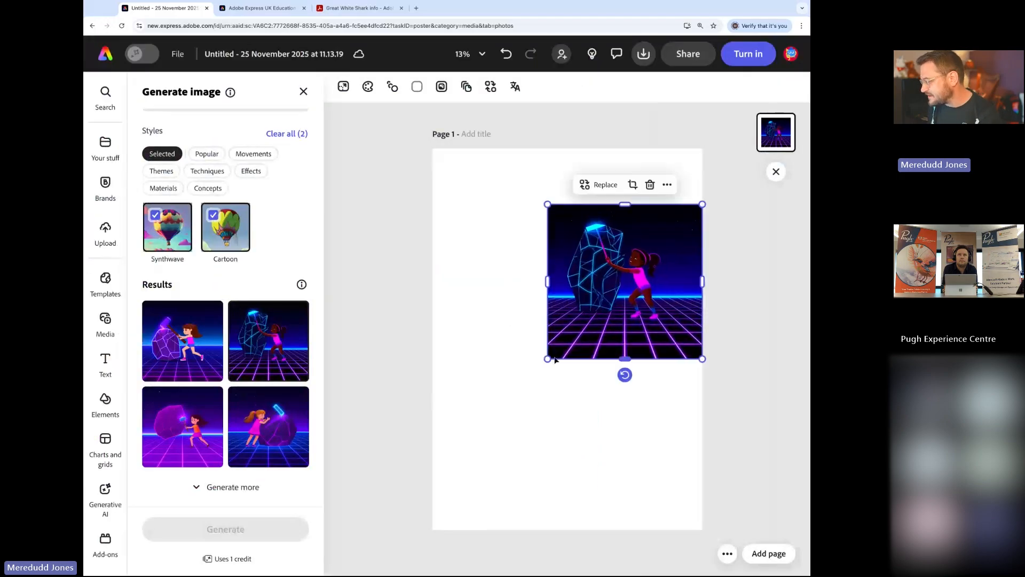
pyautogui.moveTo(547, 358); pyautogui.dragTo(496, 409)
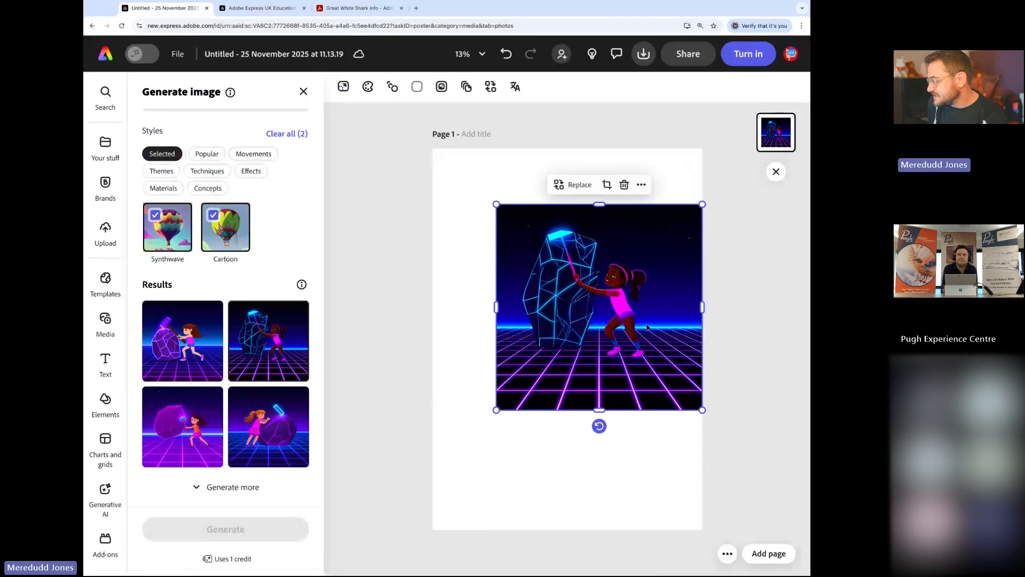
pyautogui.moveTo(646, 327); pyautogui.dragTo(615, 307)
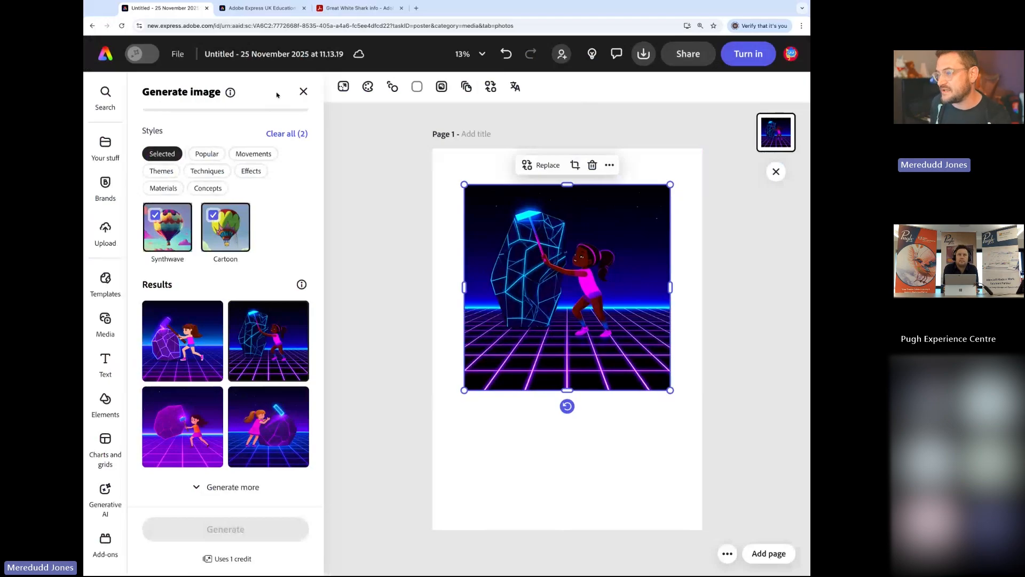
# Crop the generated image to a circle, and place it at a smaller size in the page's upper-right corner
pyautogui.scroll(6, 305, 94)
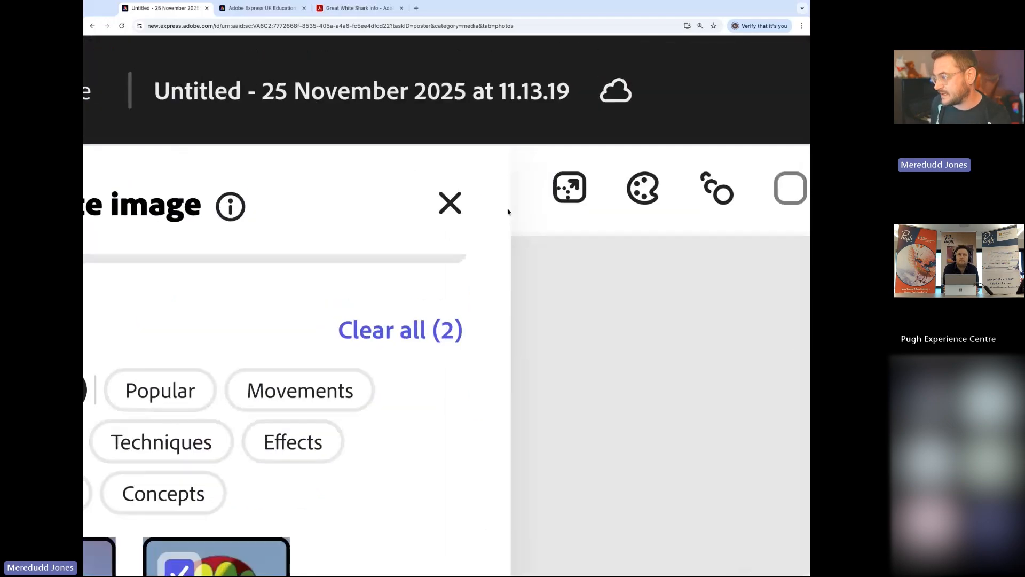
pyautogui.click(442, 200)
pyautogui.scroll(-6, 439, 214)
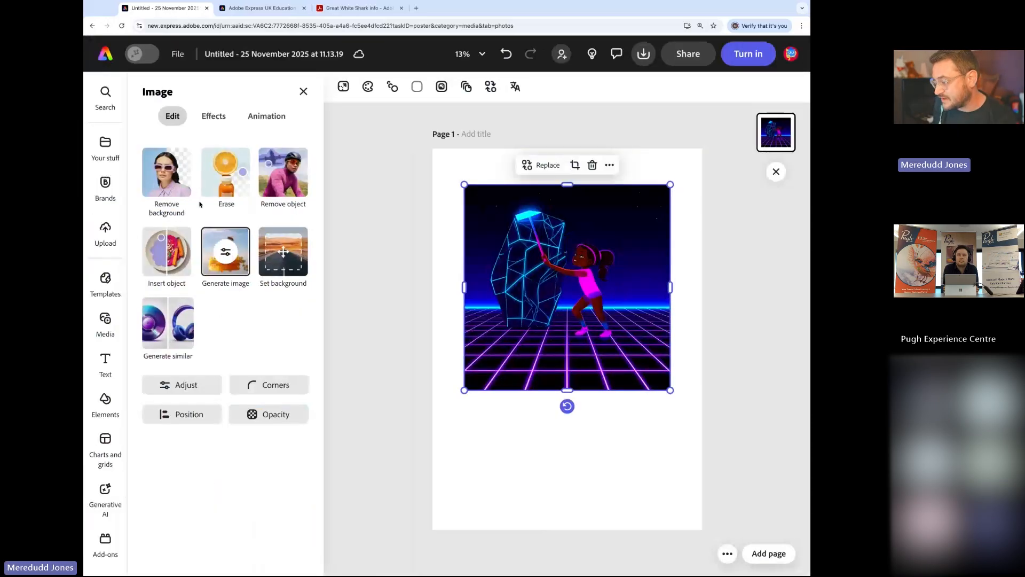
pyautogui.click(576, 165)
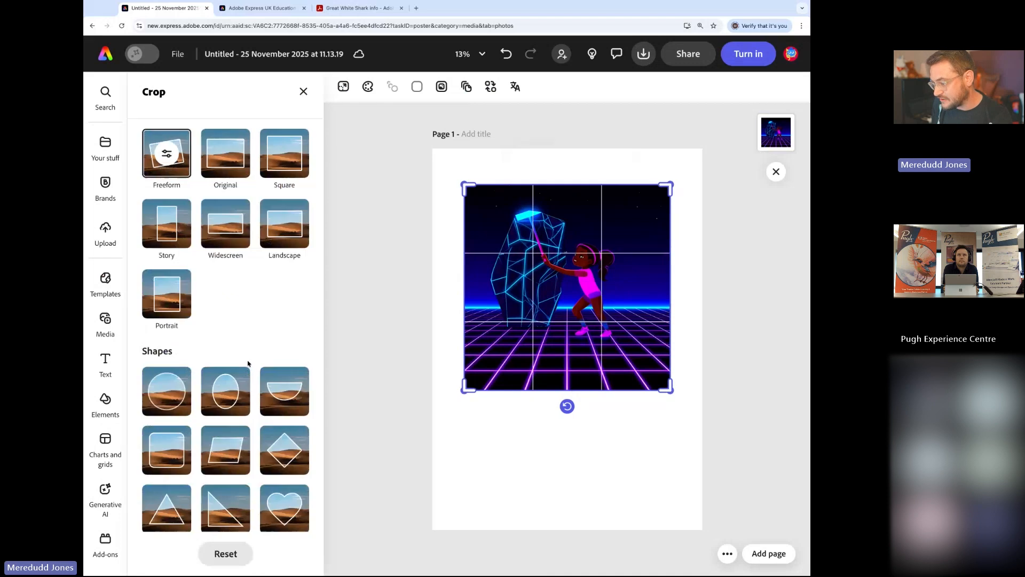
pyautogui.click(158, 396)
pyautogui.click(462, 454)
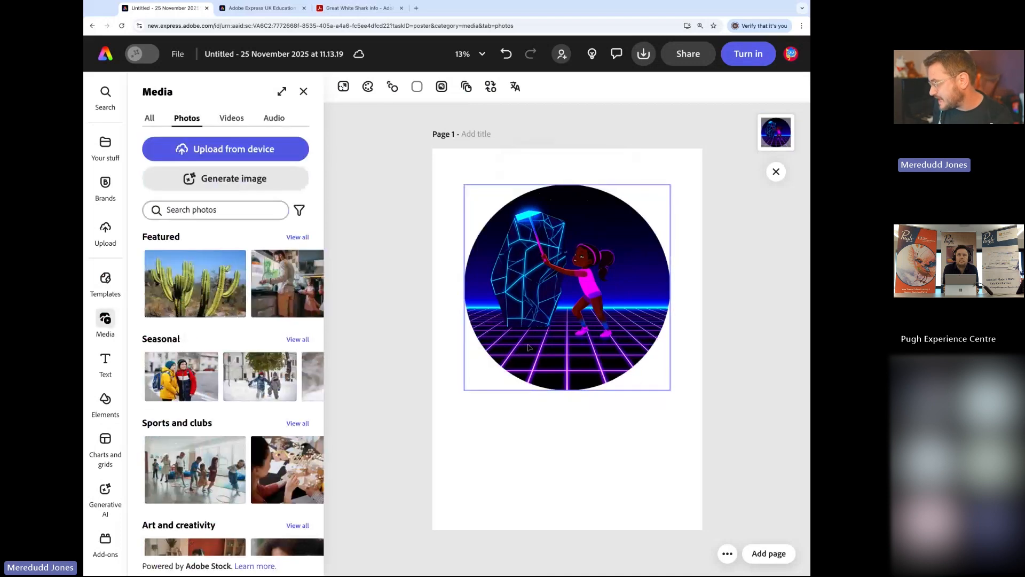
pyautogui.moveTo(670, 391); pyautogui.dragTo(610, 330)
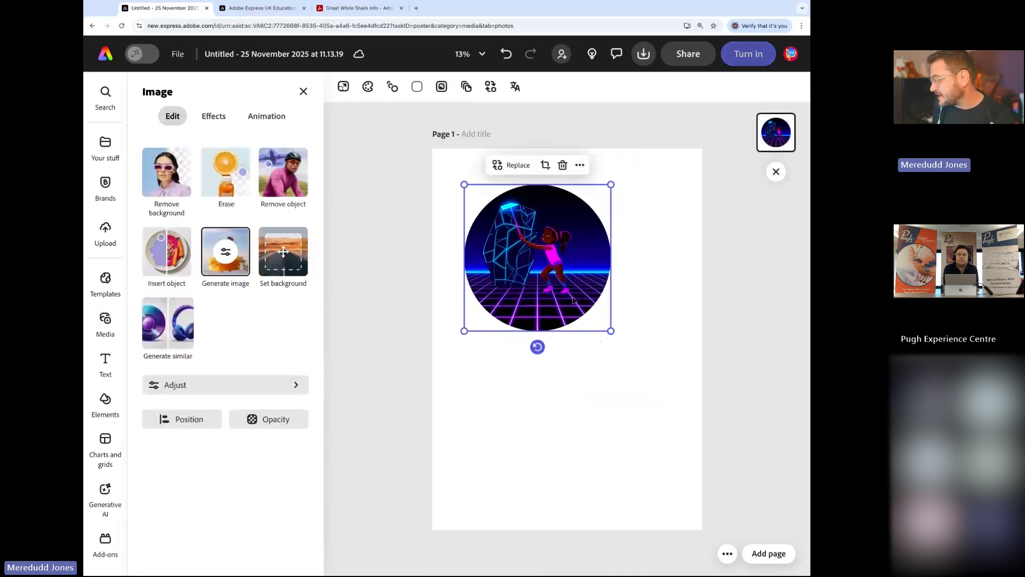
pyautogui.moveTo(561, 276); pyautogui.dragTo(637, 252)
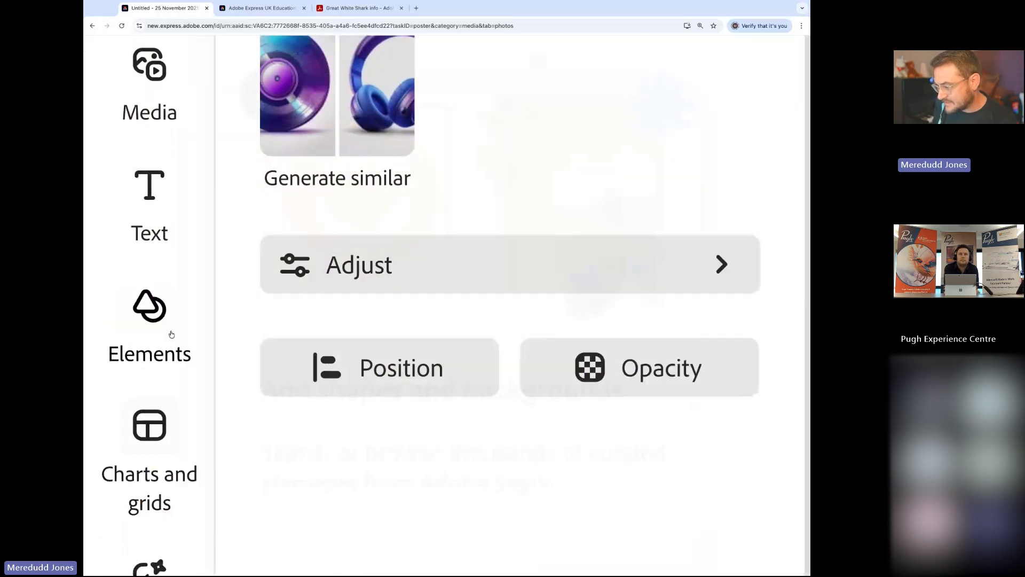
# Browse the element categories and search the backgrounds for "80s"
pyautogui.click(106, 404)
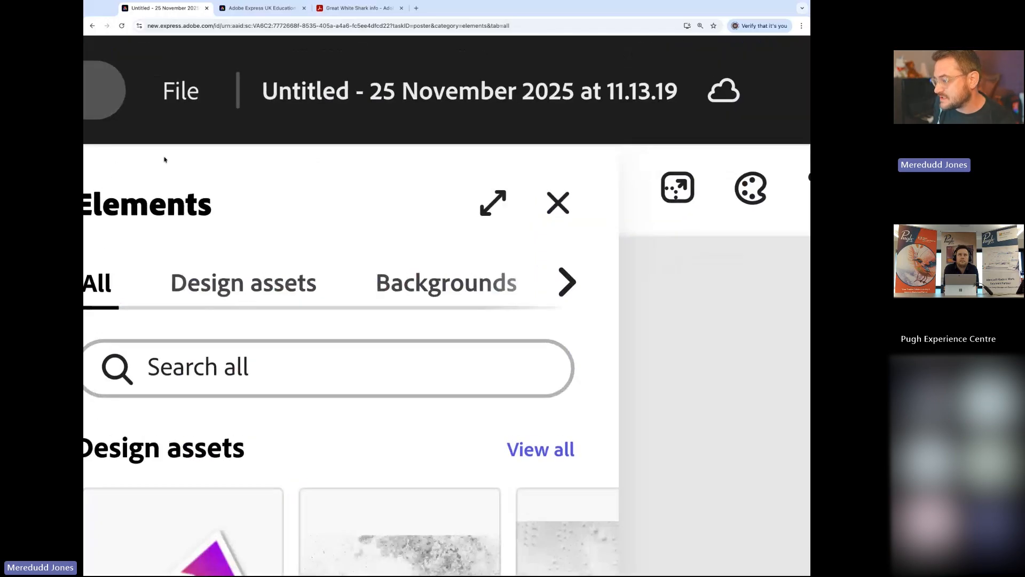
pyautogui.hscroll(5, 202, 123)
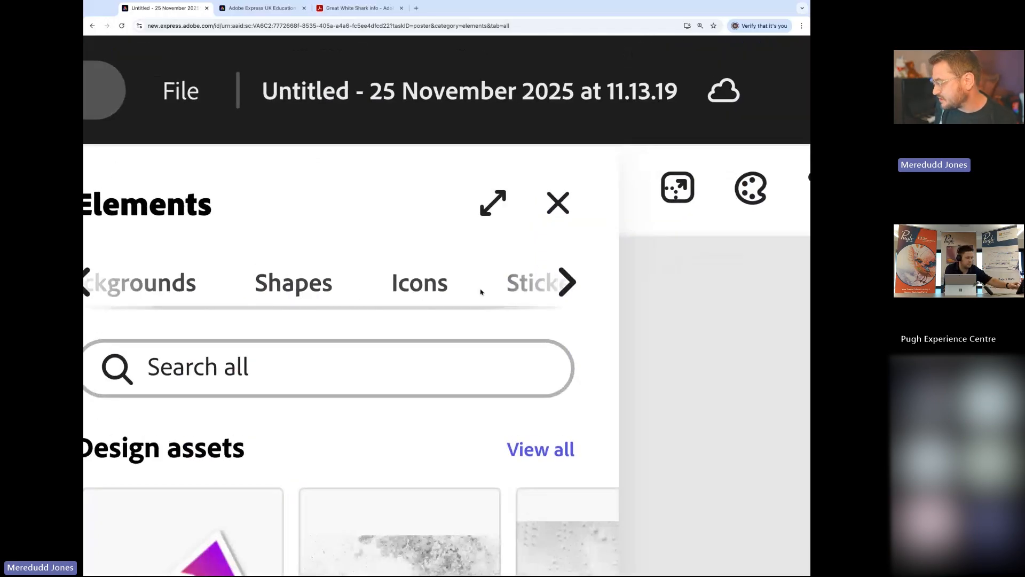
pyautogui.hscroll(3, 486, 288)
pyautogui.hscroll(-4, 430, 295)
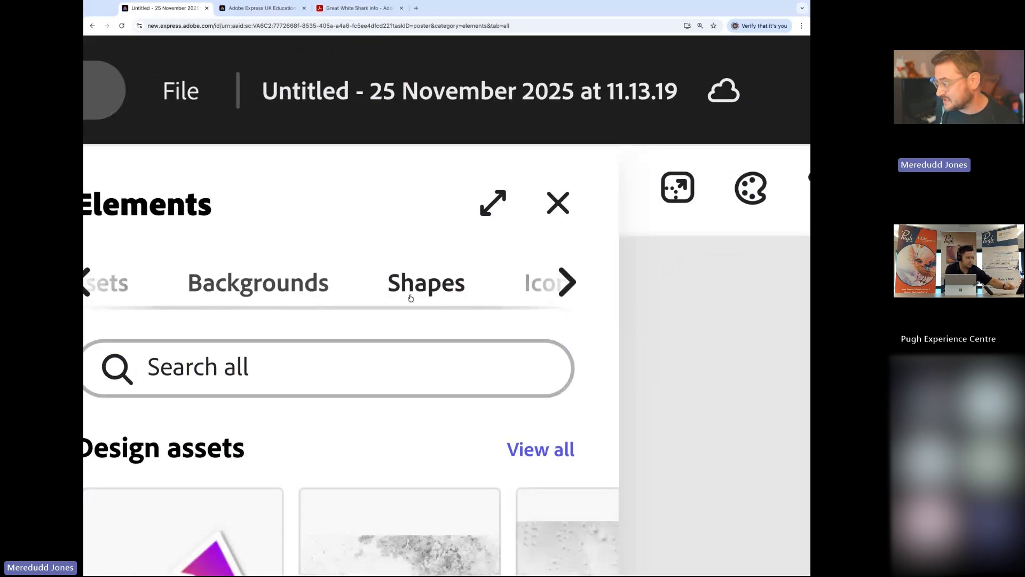
pyautogui.click(258, 283)
pyautogui.click(272, 371)
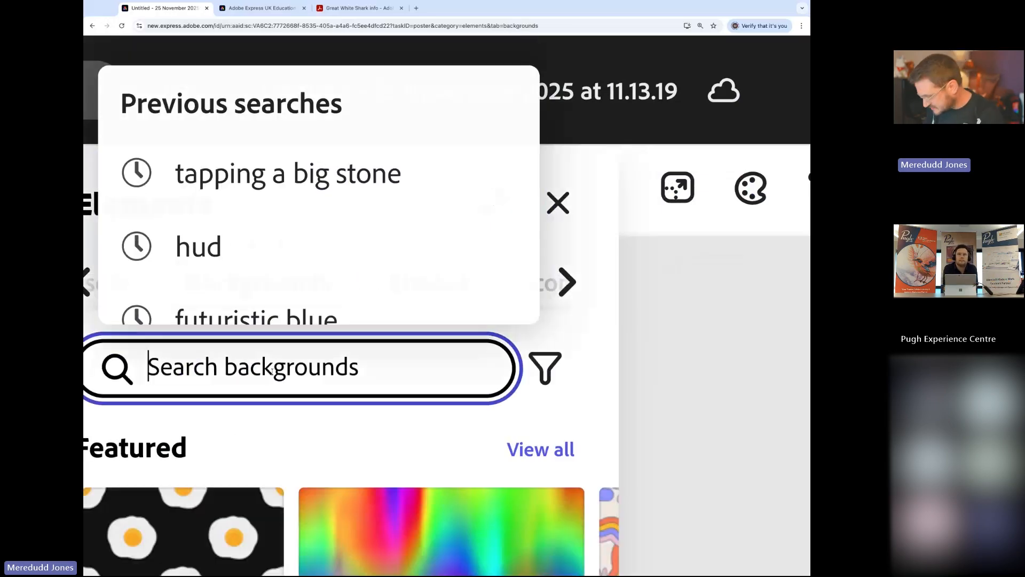
pyautogui.write('80s')
pyautogui.press('Return')
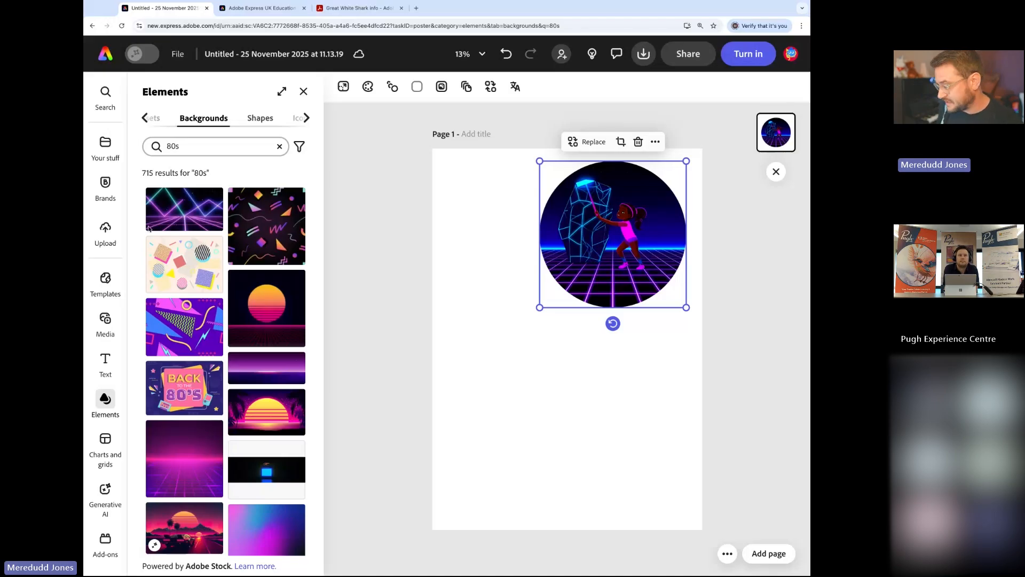
# Try several of the 80s backgrounds on the poster and settle on the blue-to-magenta gradient
pyautogui.scroll(-3, 242, 464)
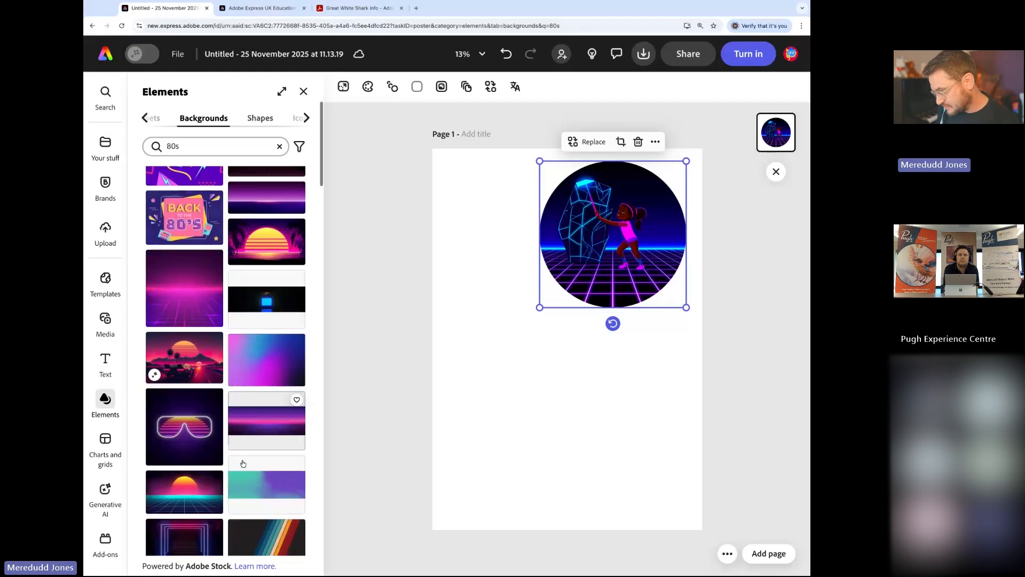
pyautogui.click(274, 357)
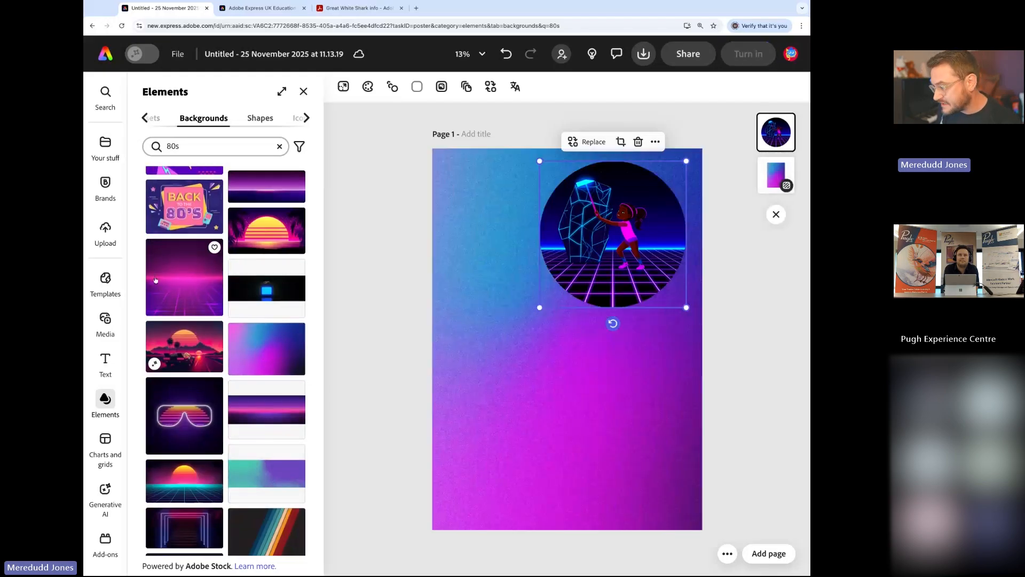
pyautogui.click(193, 284)
pyautogui.click(192, 349)
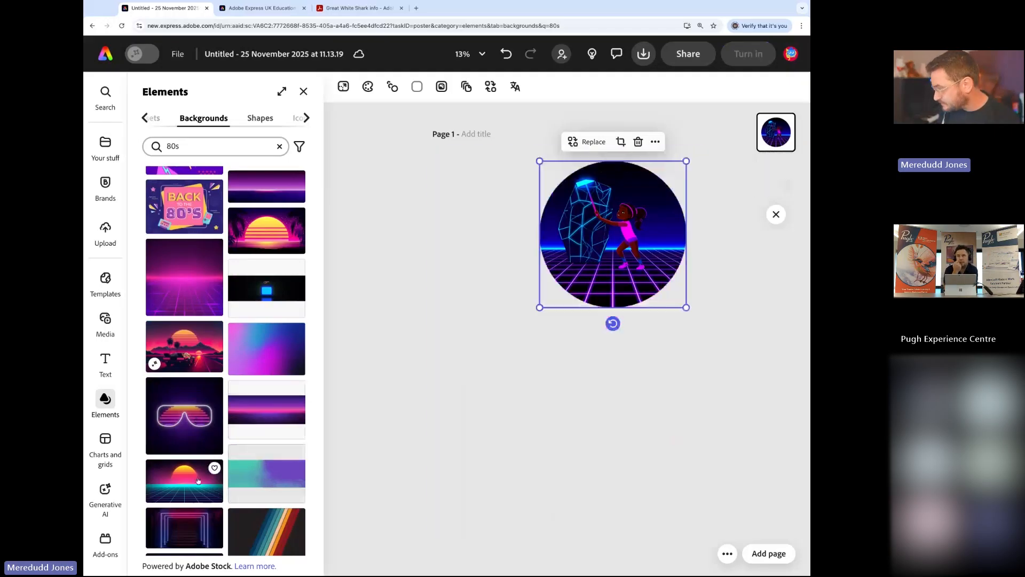
pyautogui.click(284, 539)
pyautogui.scroll(4, 275, 218)
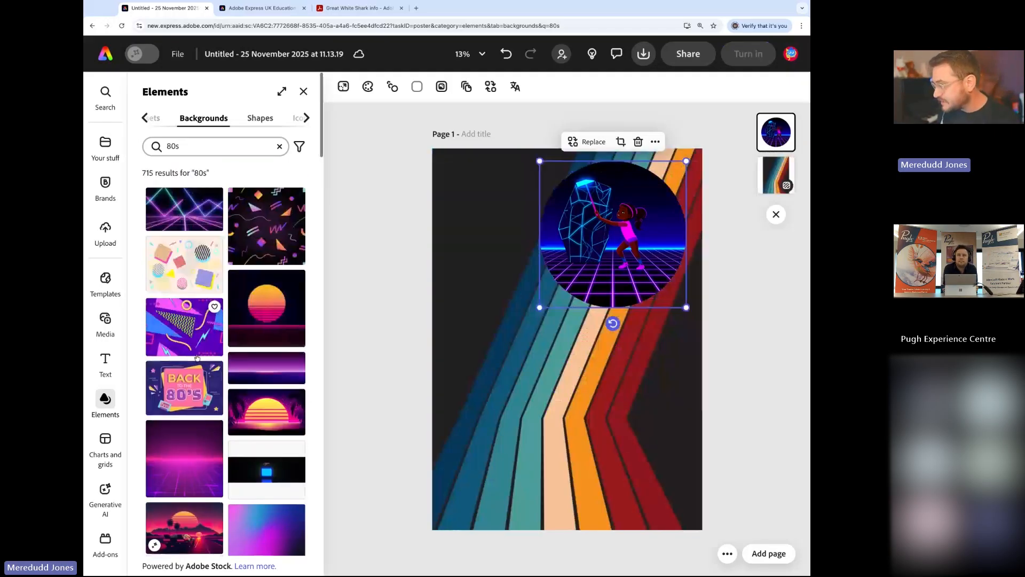
pyautogui.scroll(-2, 267, 321)
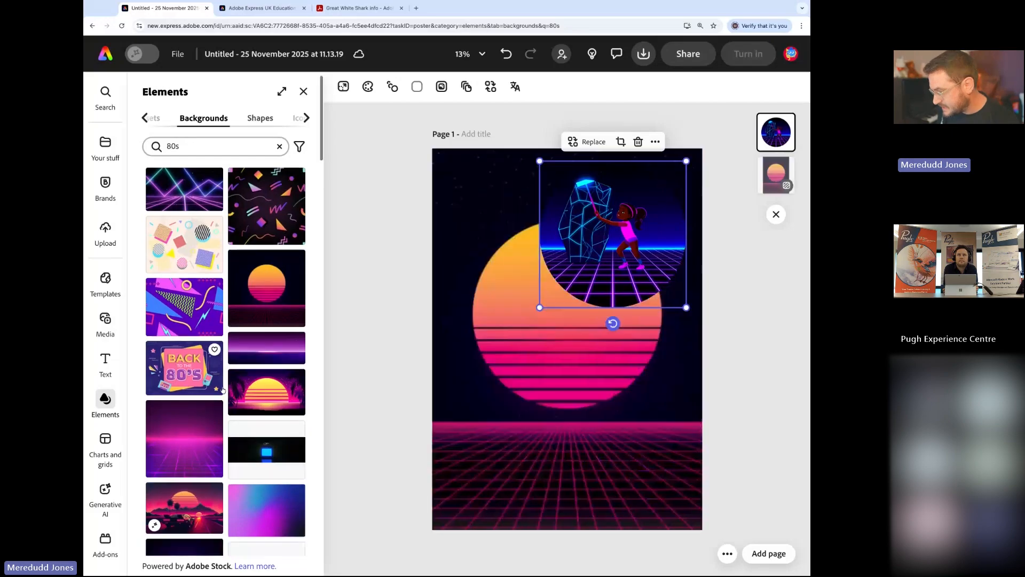
pyautogui.click(263, 453)
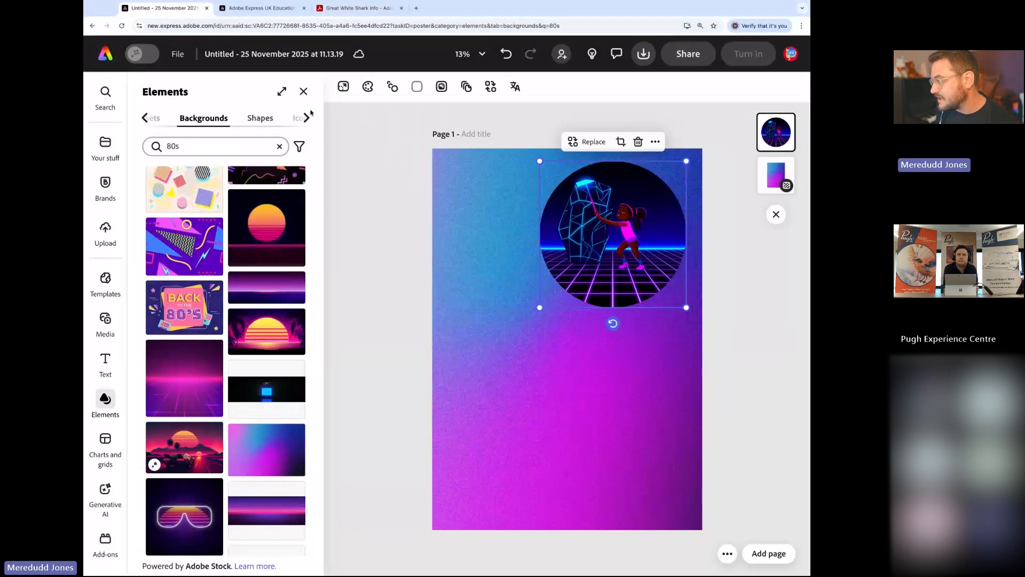
pyautogui.click(303, 92)
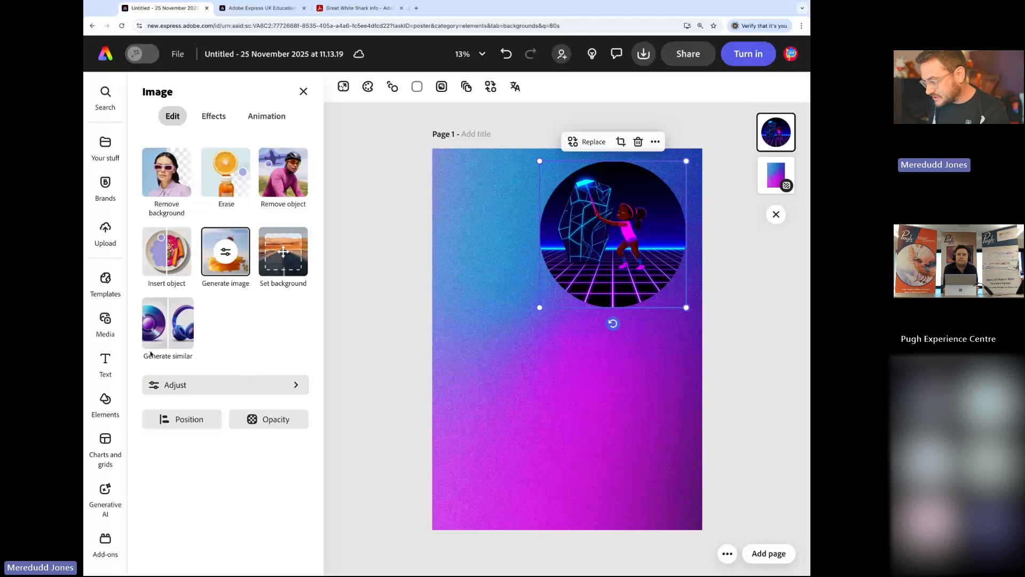
# Add the text "Dyfal Donc a Dyrr y Garreg" to the poster and narrow its box so it wraps onto four lines
pyautogui.click(106, 360)
pyautogui.click(229, 121)
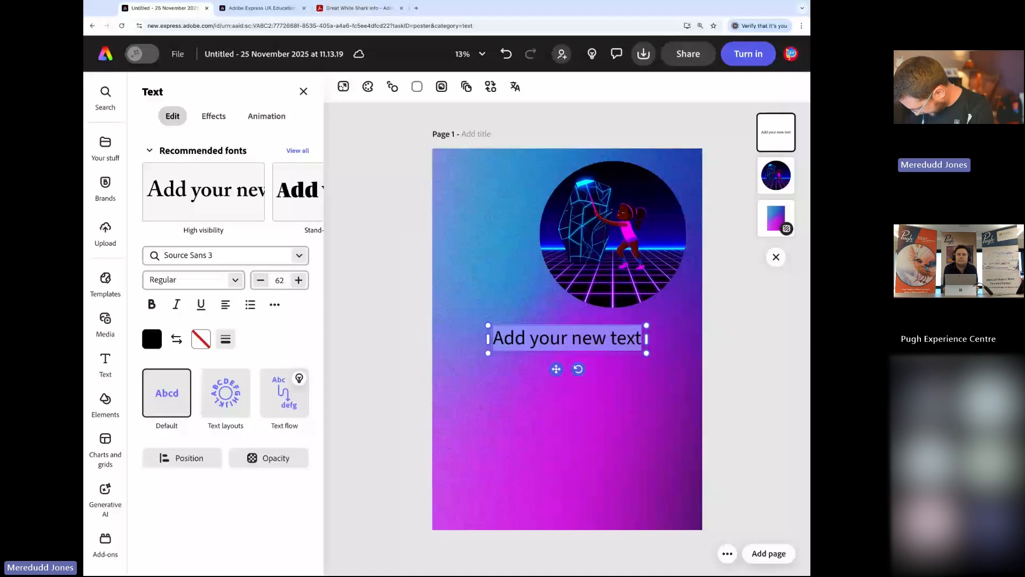
pyautogui.write('Dyfal Do')
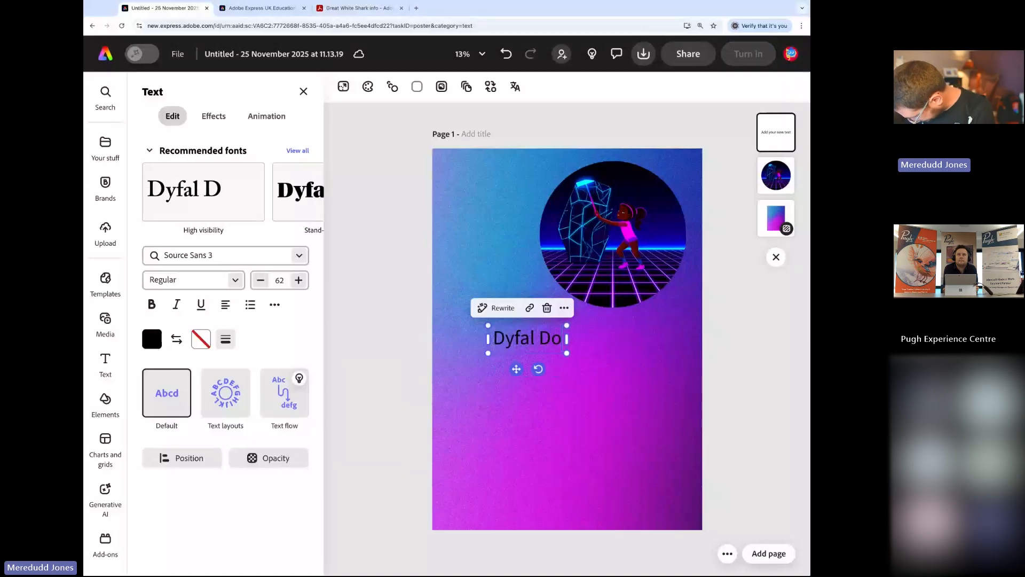
pyautogui.write('nc a ')
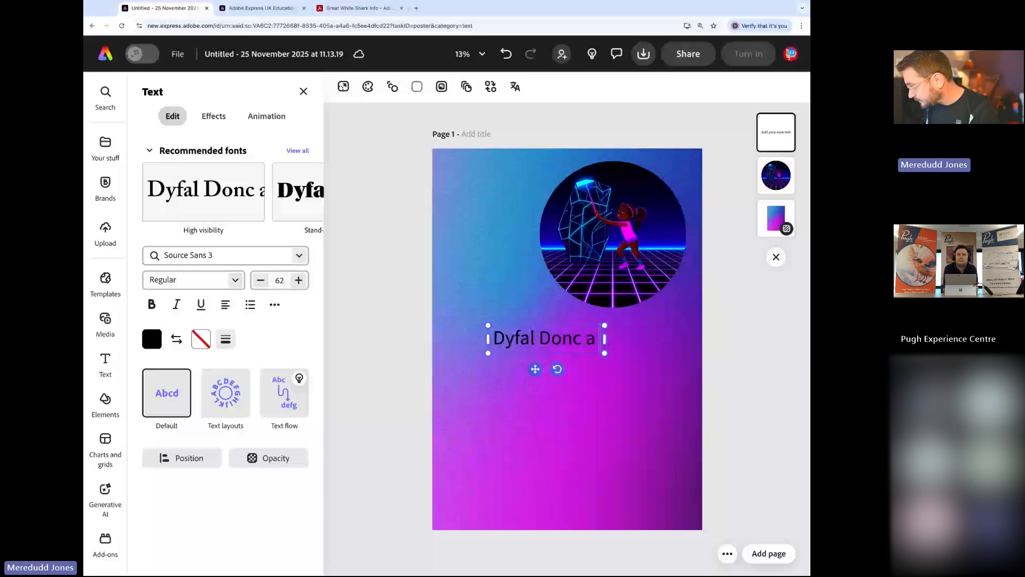
pyautogui.write('Dyrr y Garreg')
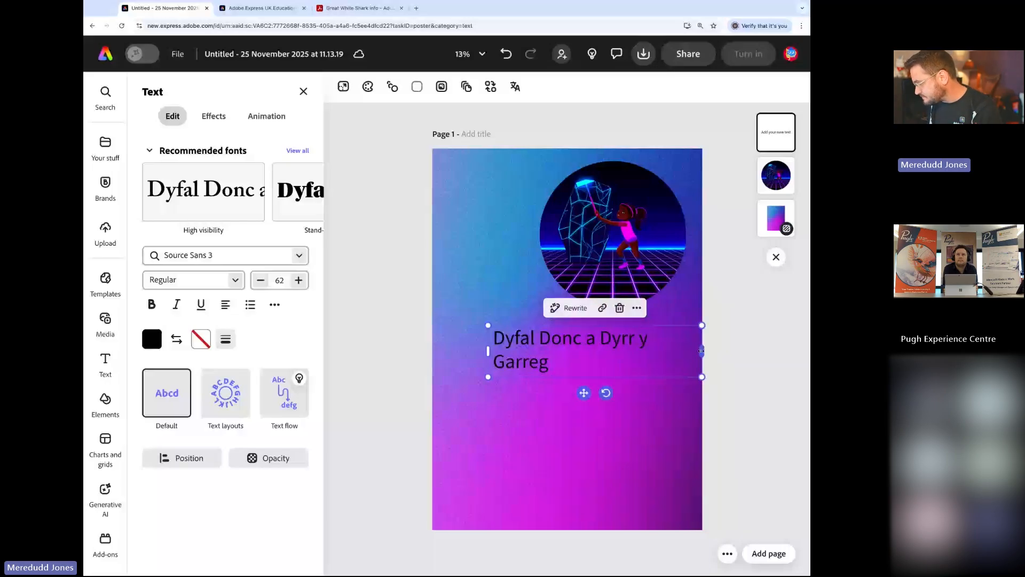
pyautogui.moveTo(701, 351); pyautogui.dragTo(578, 374)
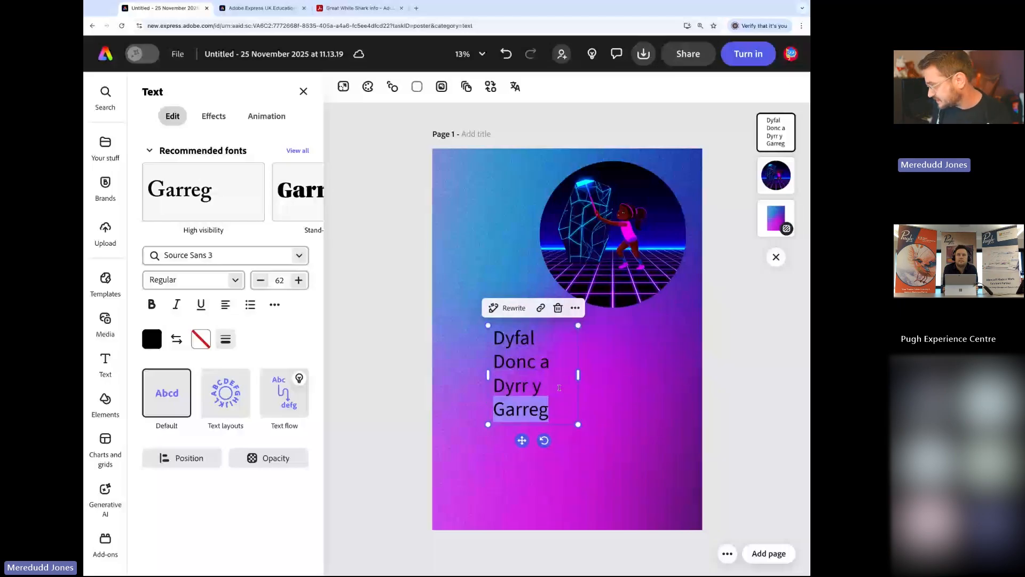
# Browse the recommended fonts and set the whole poster text in Joschmi Regular
pyautogui.click(222, 155)
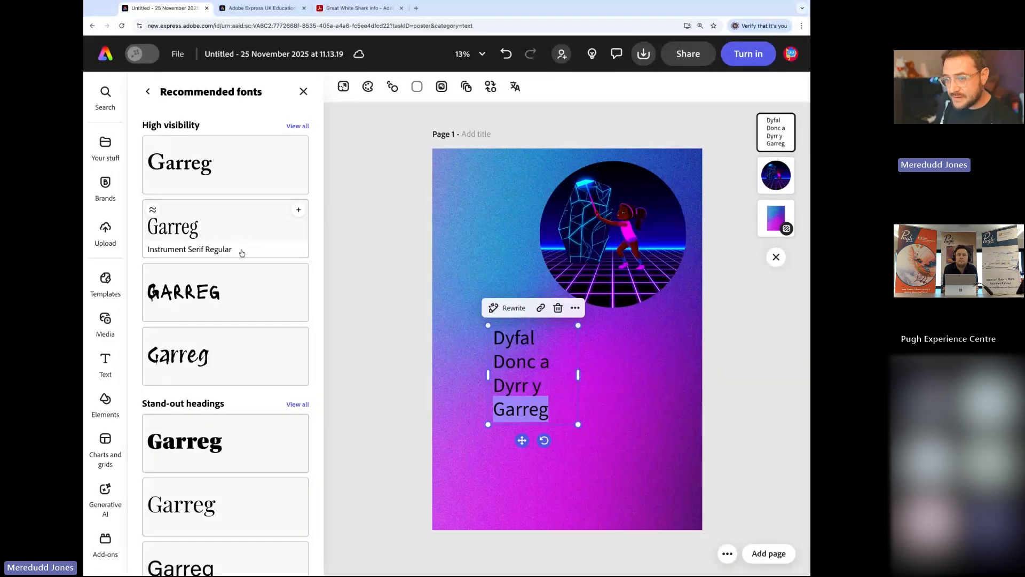
pyautogui.scroll(-8, 240, 255)
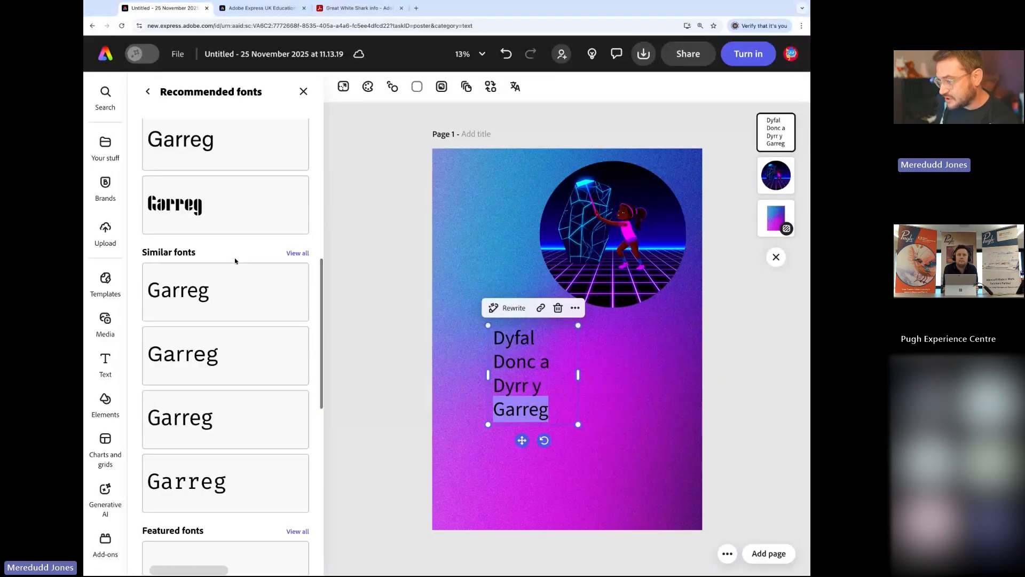
pyautogui.click(620, 372)
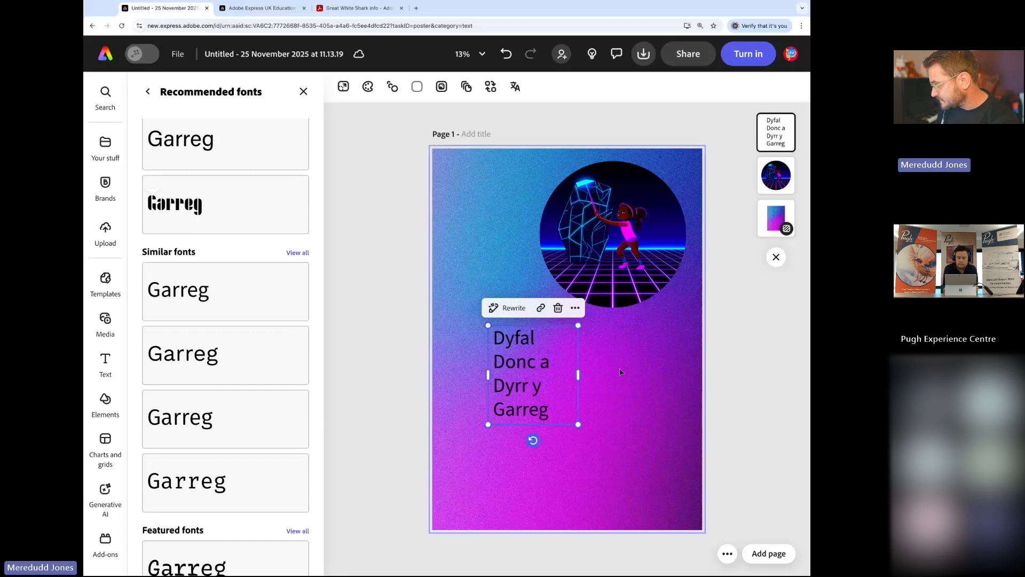
pyautogui.click(204, 203)
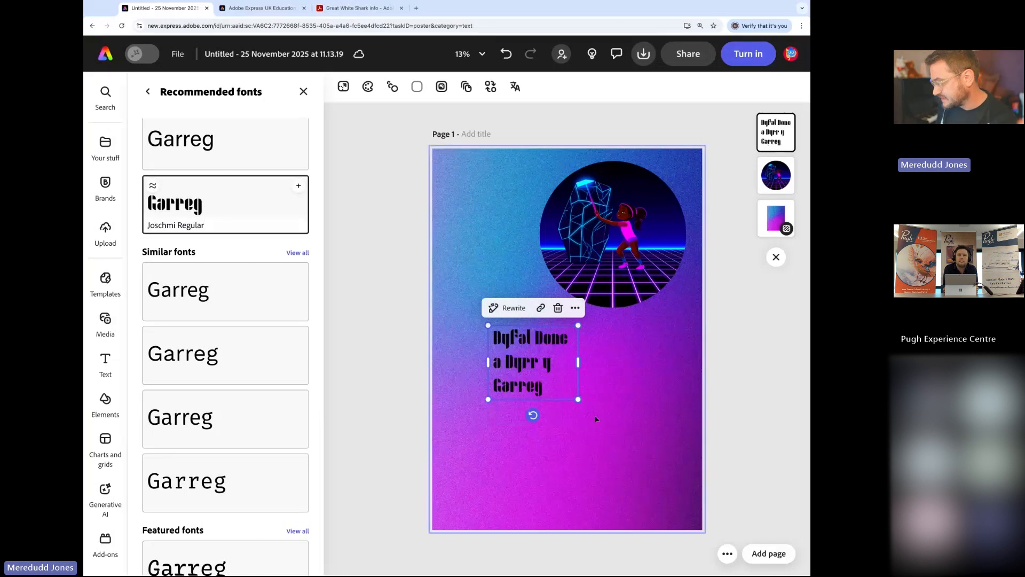
pyautogui.scroll(-5, 222, 393)
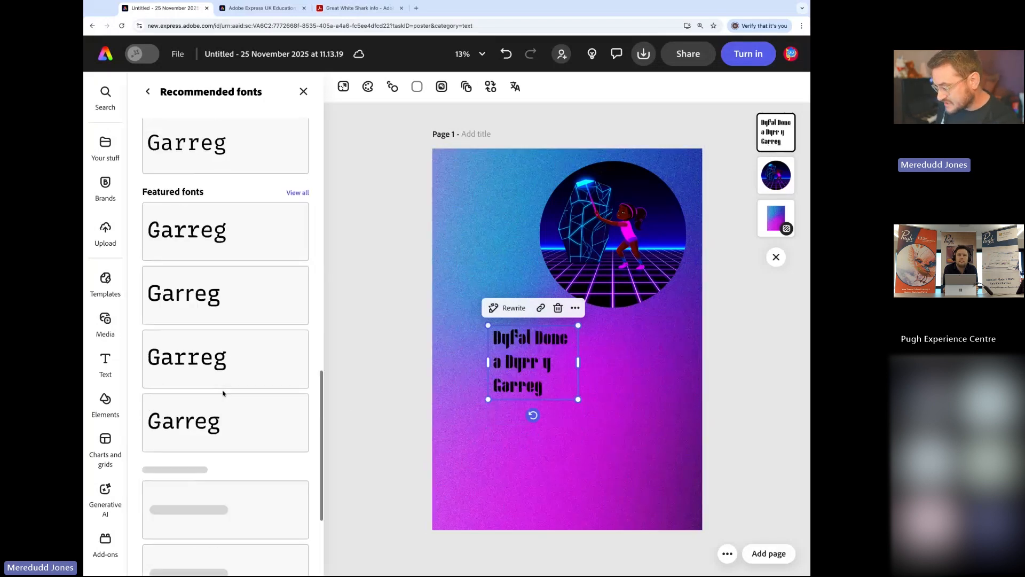
pyautogui.click(149, 96)
# Rewrap the poster text onto four lines and enlarge it to size 92 beside the circular image
pyautogui.click(648, 389)
pyautogui.click(579, 367)
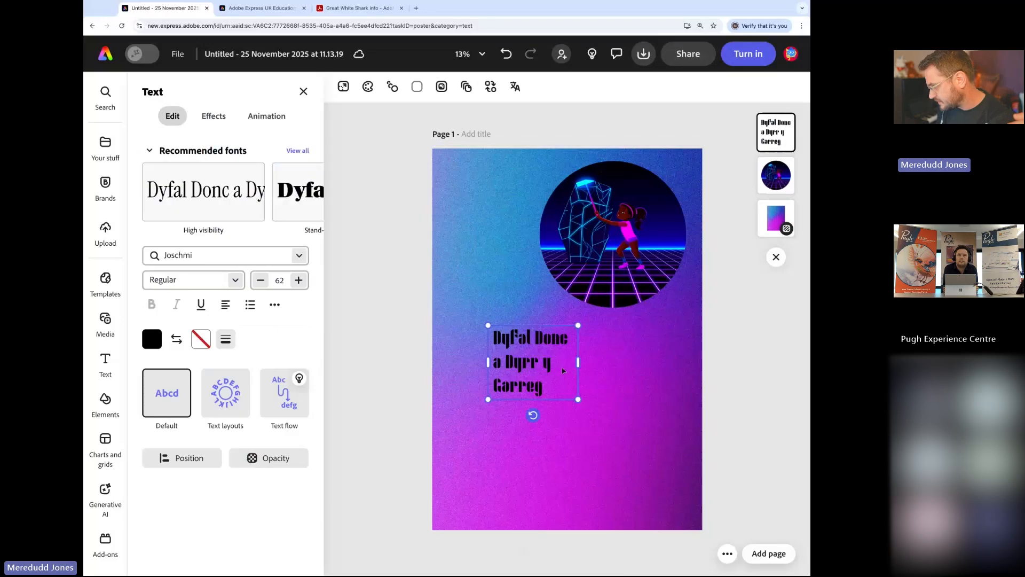
pyautogui.moveTo(577, 364); pyautogui.dragTo(561, 371)
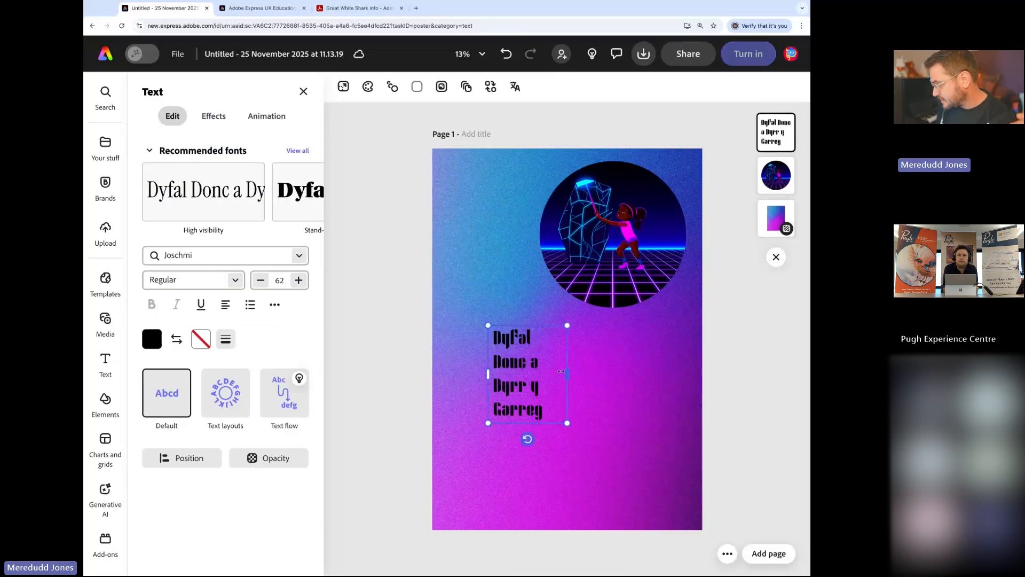
pyautogui.moveTo(558, 414); pyautogui.dragTo(556, 309)
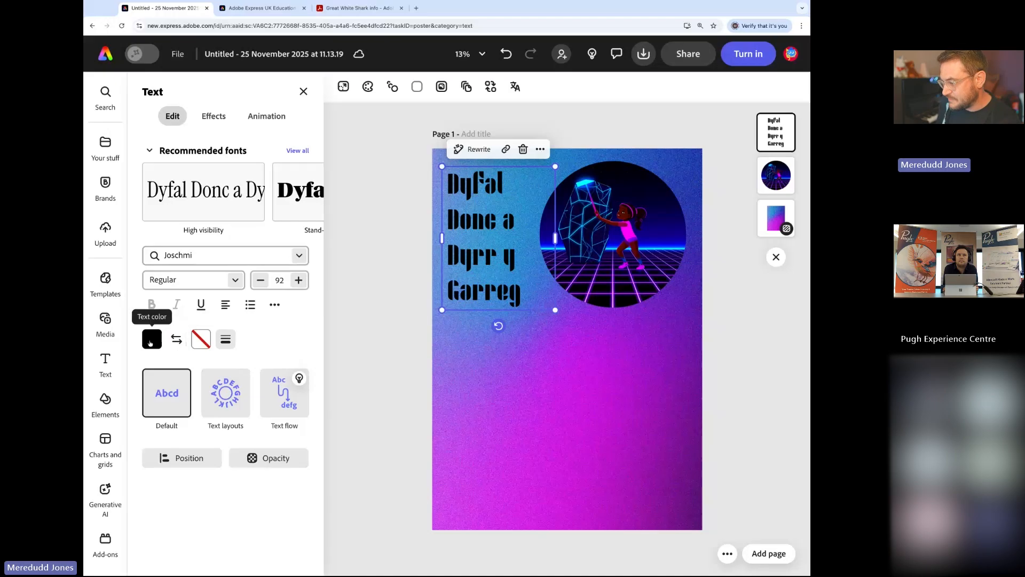
# Set the title's text color to white and give it a black outline with a thickness of 100
pyautogui.click(151, 341)
pyautogui.click(289, 359)
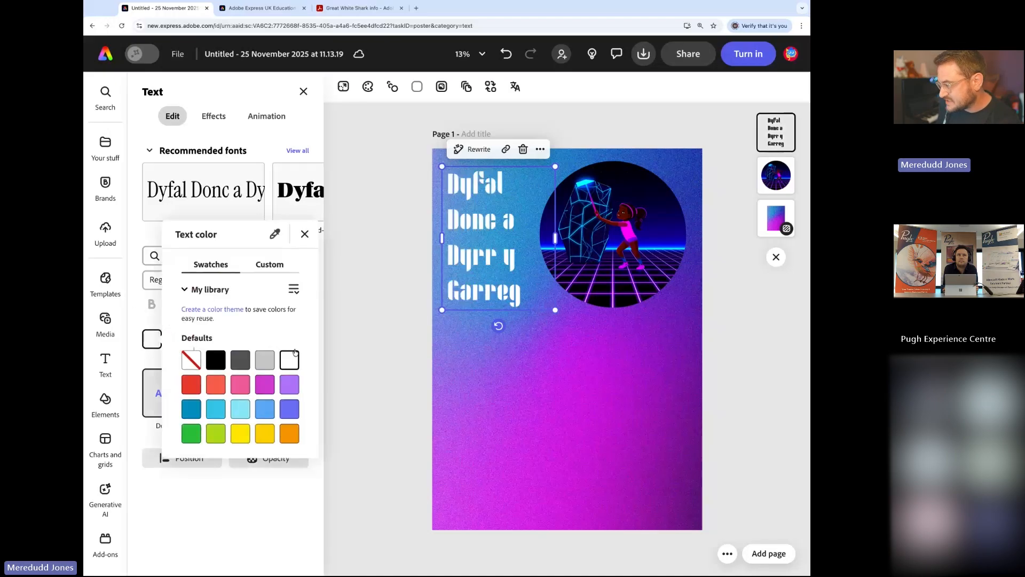
pyautogui.click(304, 233)
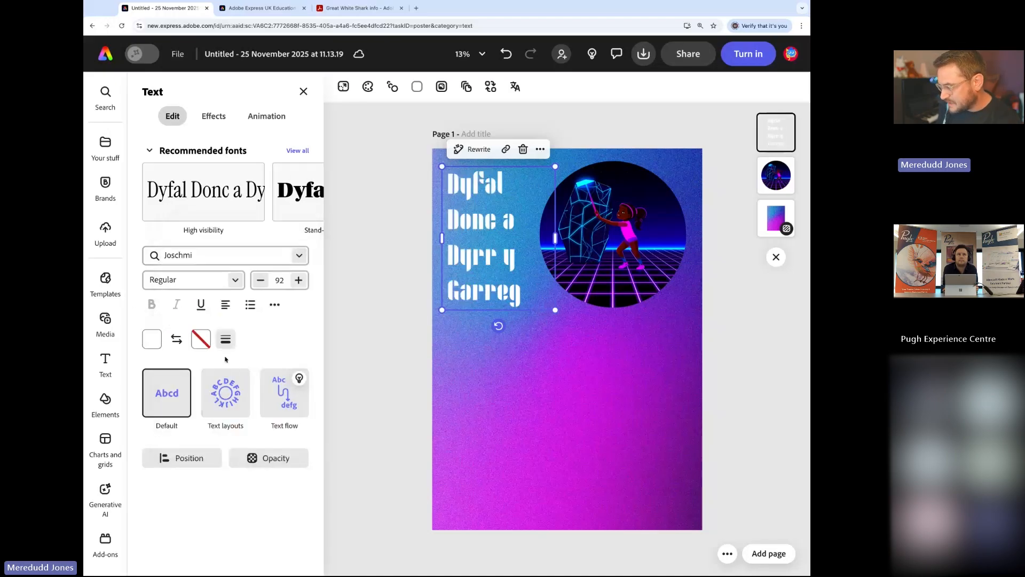
pyautogui.click(200, 340)
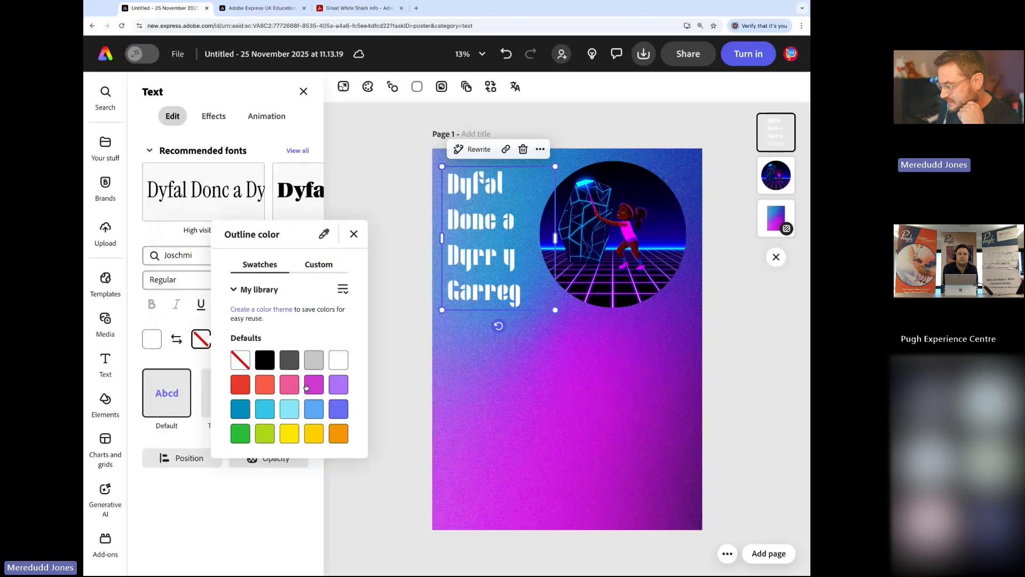
pyautogui.click(265, 359)
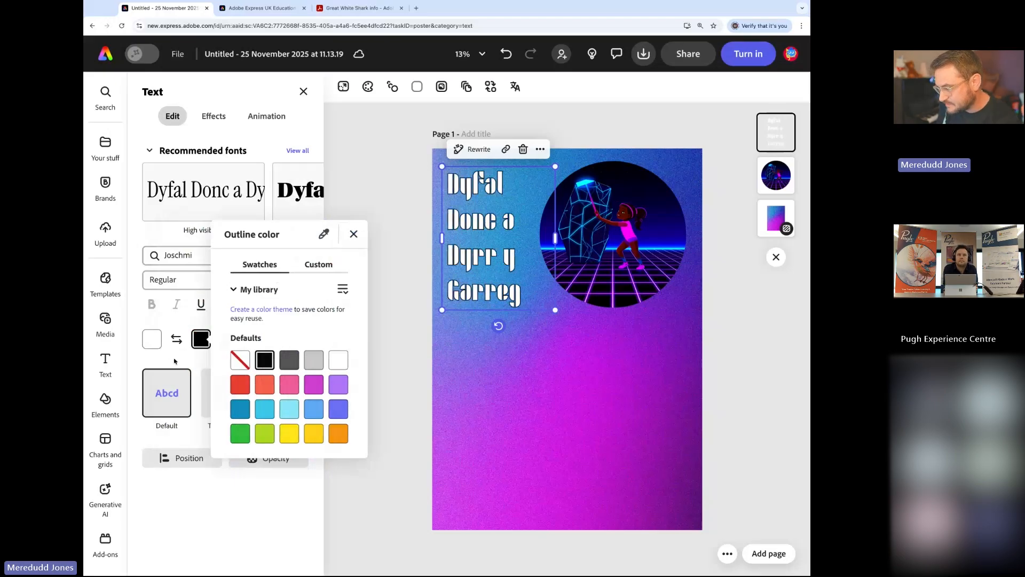
pyautogui.click(226, 339)
pyautogui.moveTo(172, 402); pyautogui.dragTo(264, 398)
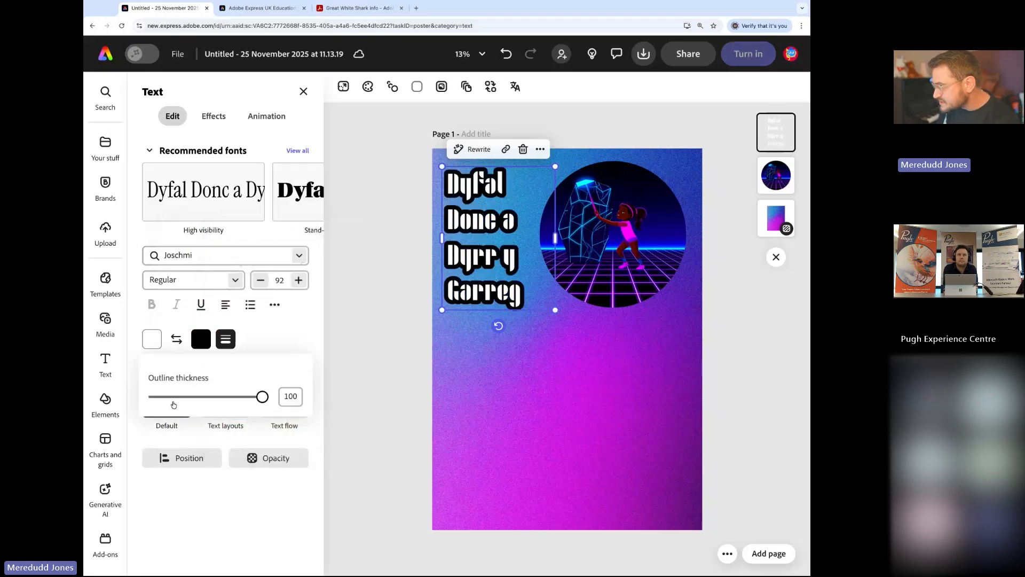
pyautogui.click(300, 341)
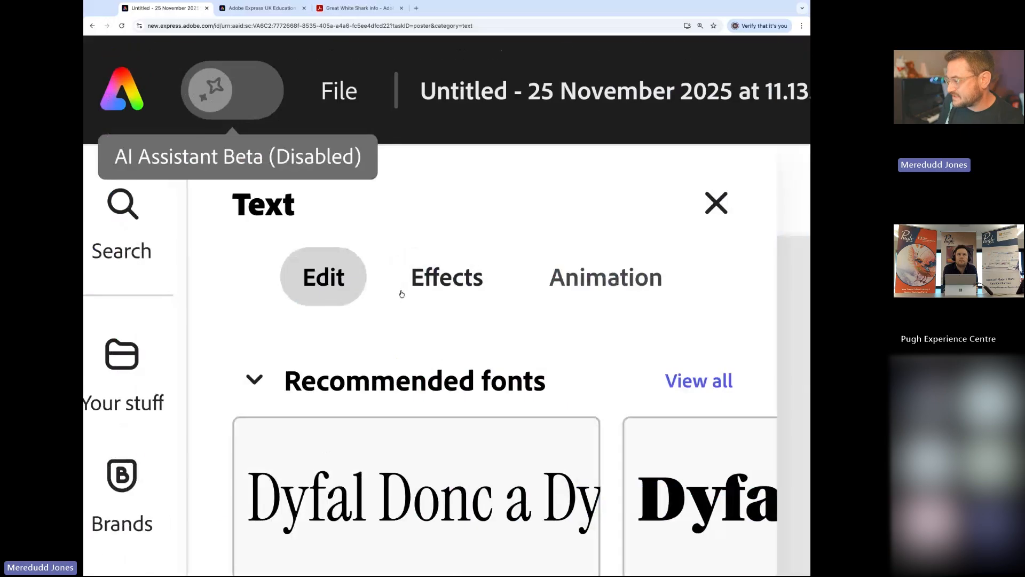
# Generate a custom text effect for the title from the description "Synthwave. Cracked Stone." in the Realistic style
pyautogui.click(202, 121)
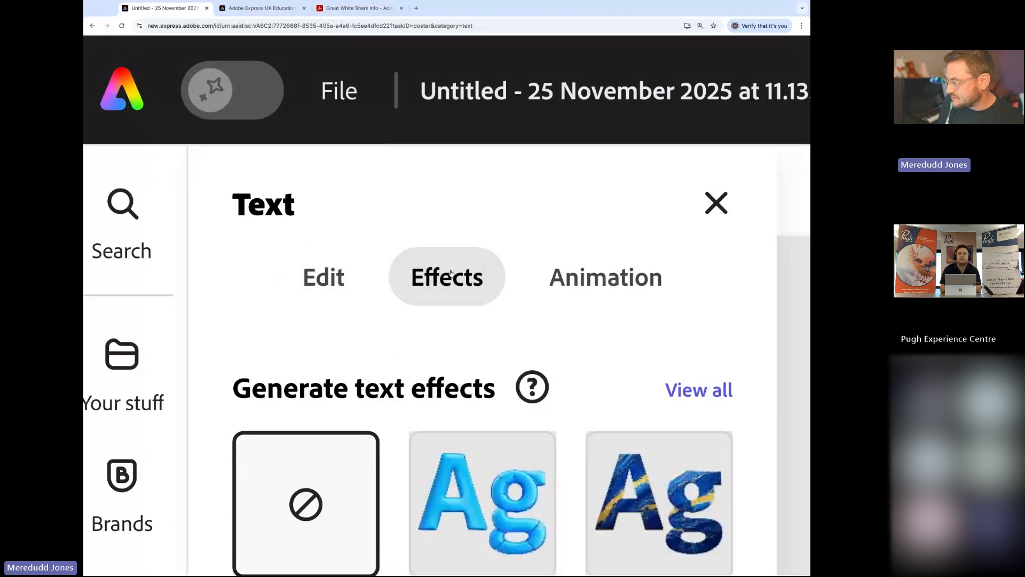
pyautogui.scroll(-1, 450, 273)
pyautogui.scroll(-5, 450, 274)
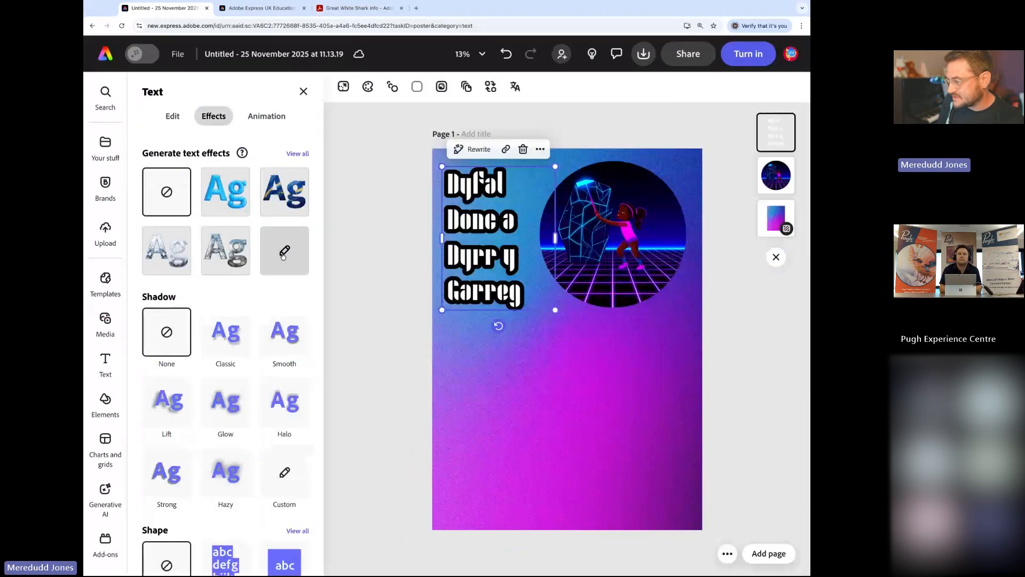
pyautogui.click(285, 255)
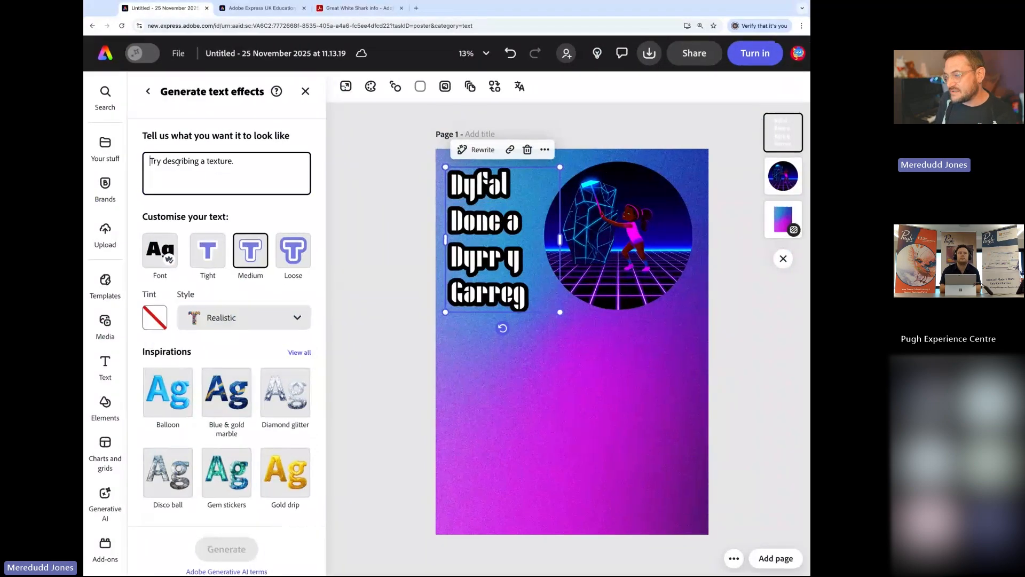
pyautogui.scroll(5, 178, 161)
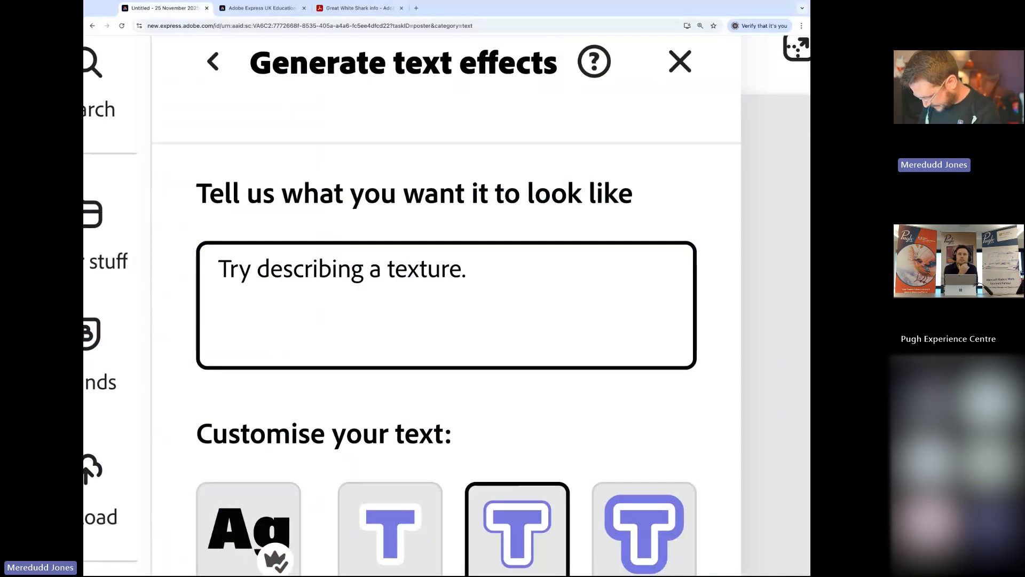
pyautogui.write('Synthwa')
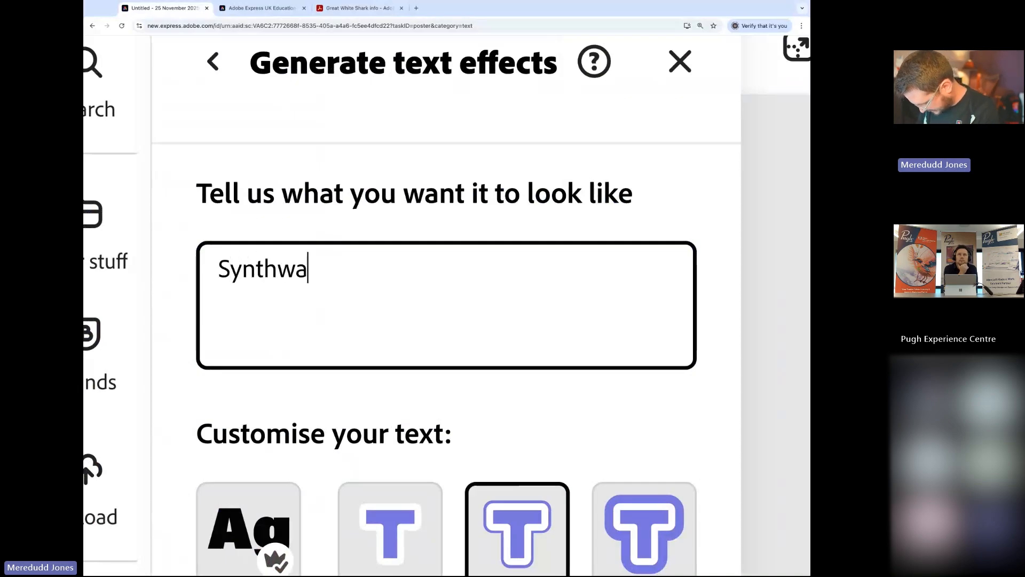
pyautogui.write('ve. C')
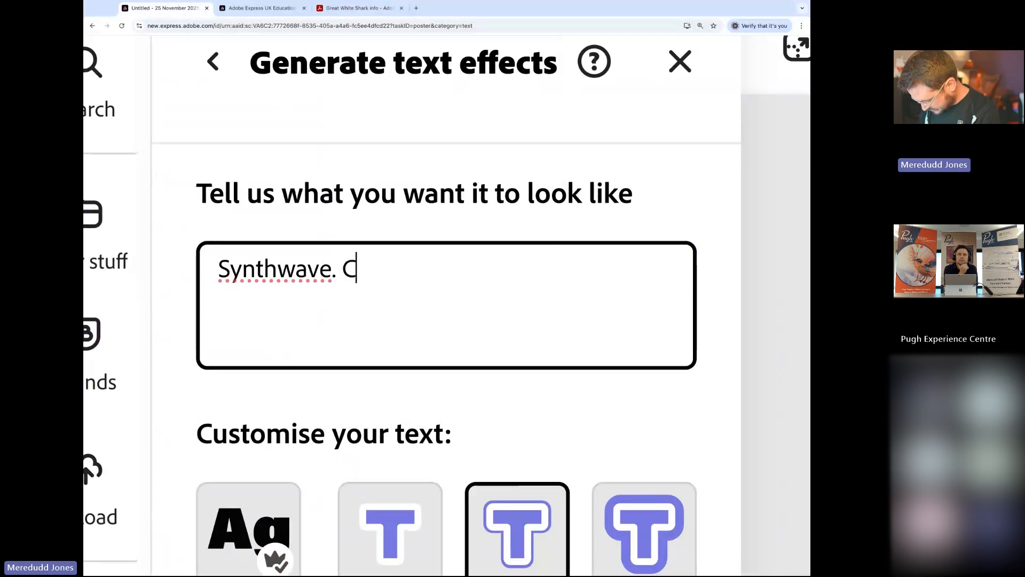
pyautogui.write('racked ')
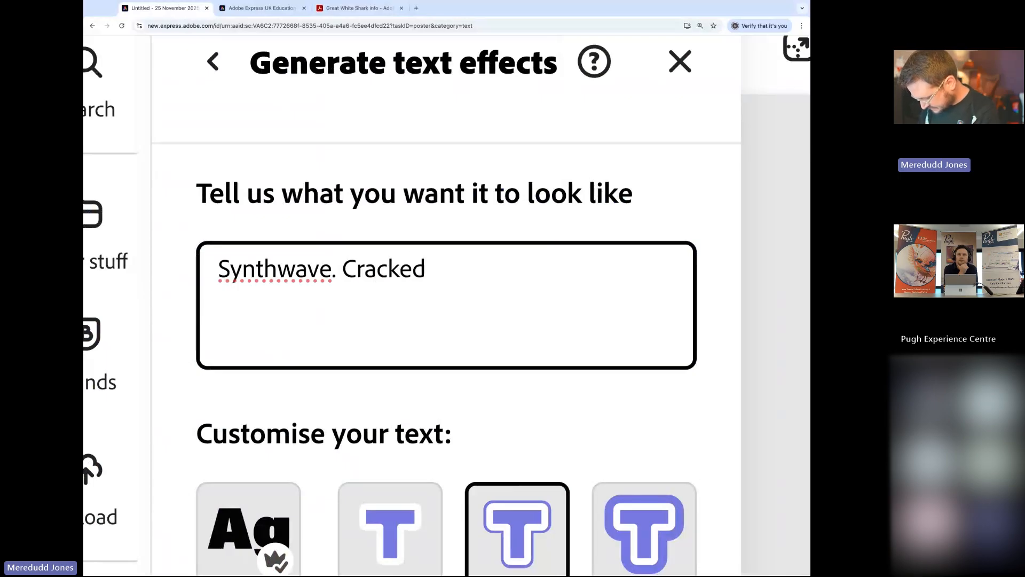
pyautogui.write('Stone.')
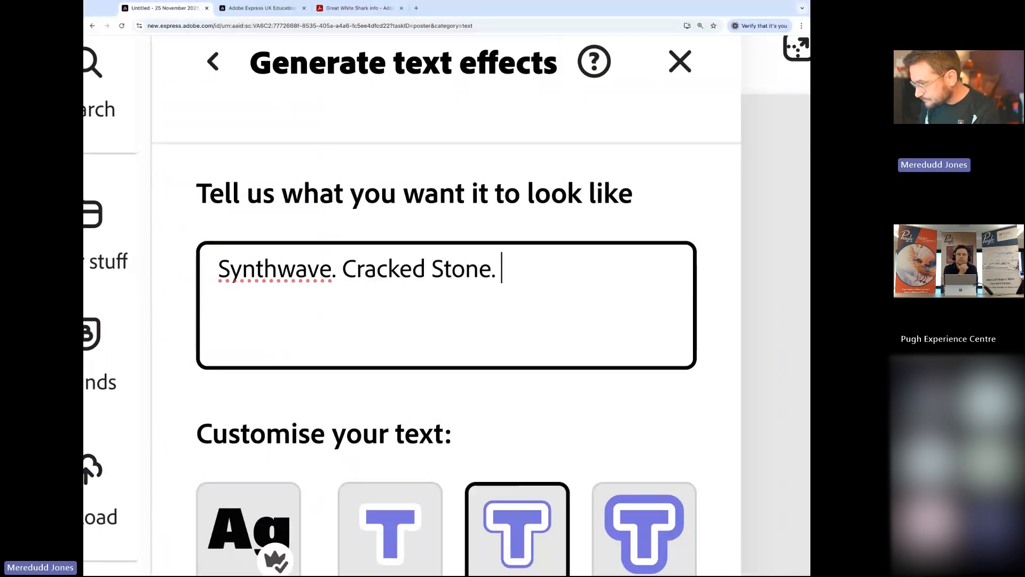
pyautogui.scroll(-1, 377, 309)
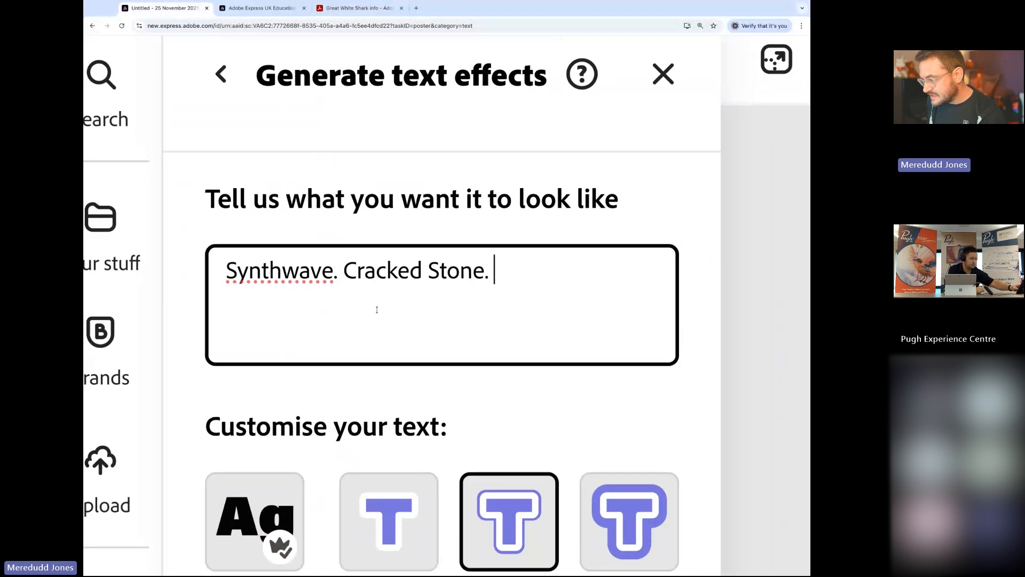
pyautogui.scroll(-5, 376, 310)
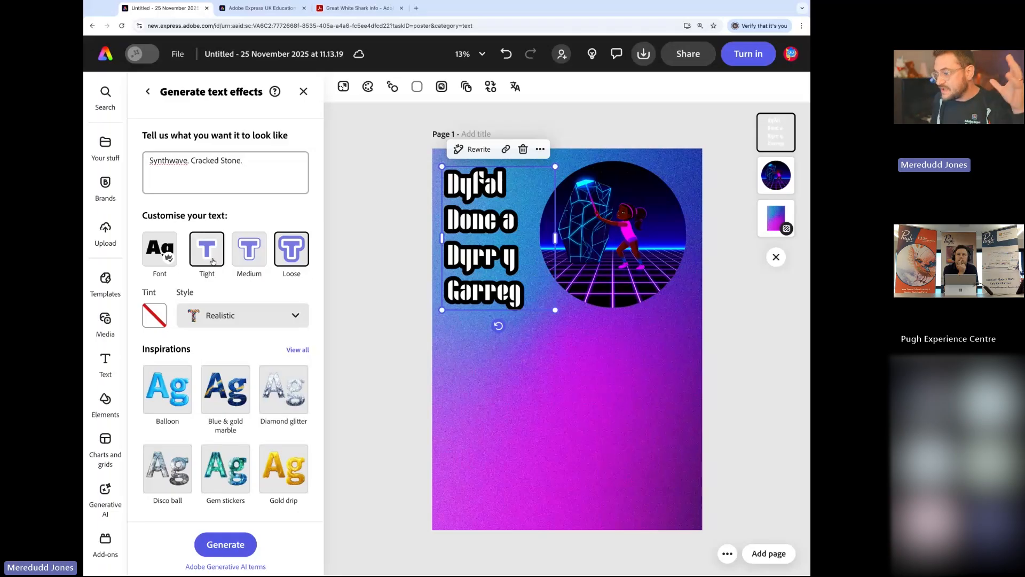
pyautogui.click(225, 544)
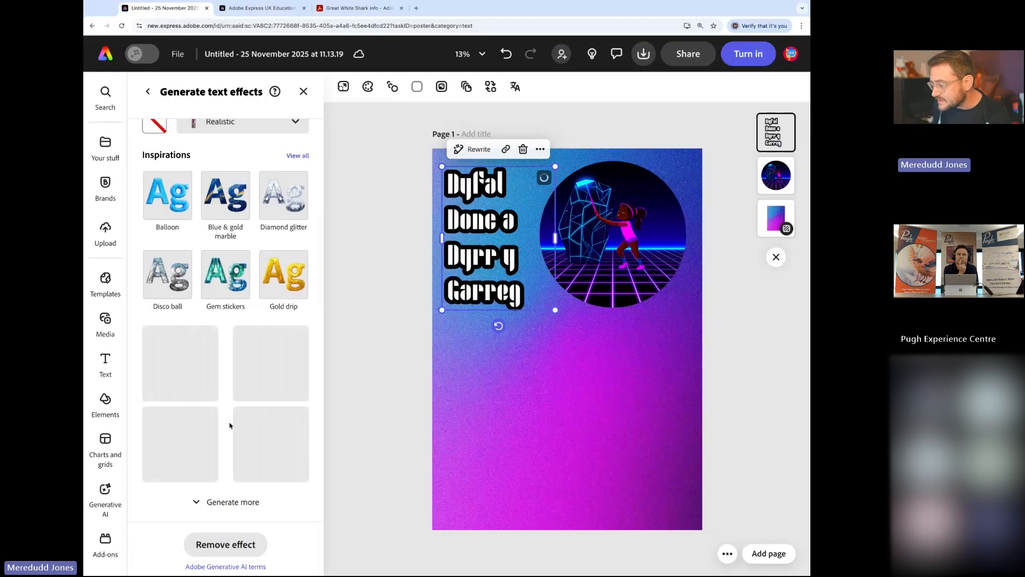
# Compare the generated cracked-stone textures and apply the bright blue one to the title
pyautogui.scroll(10, 230, 425)
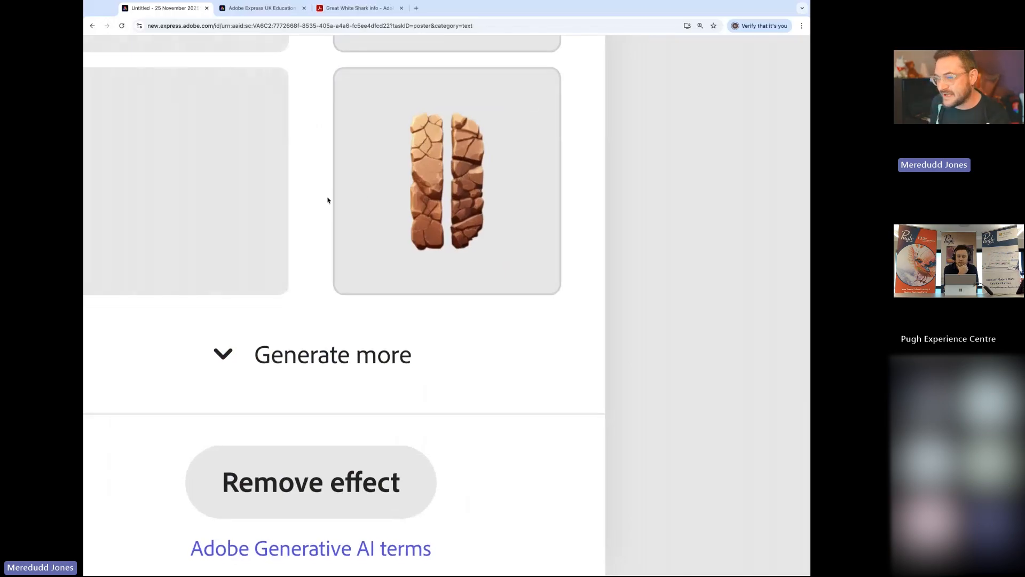
pyautogui.scroll(-10, 327, 200)
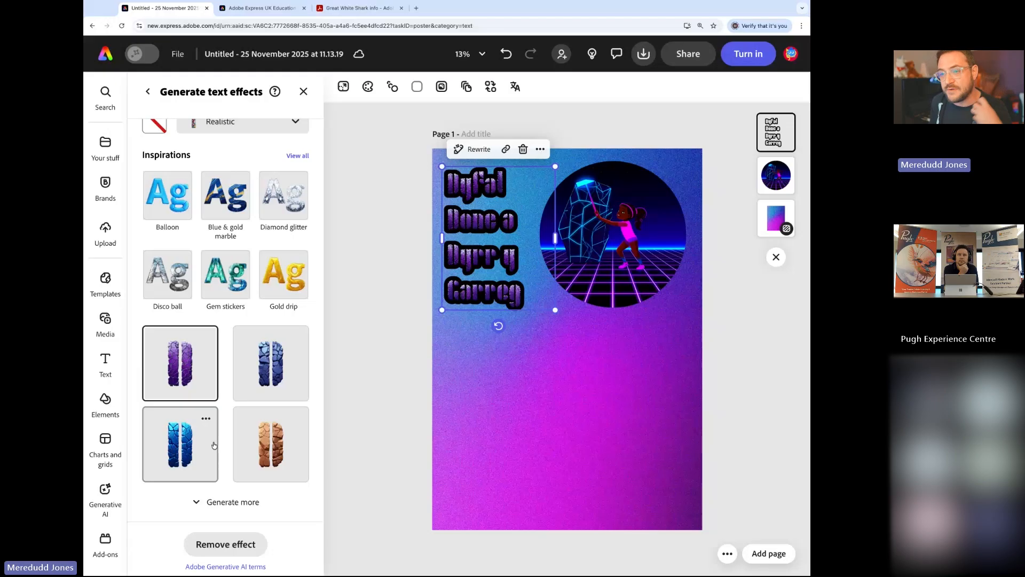
pyautogui.click(183, 457)
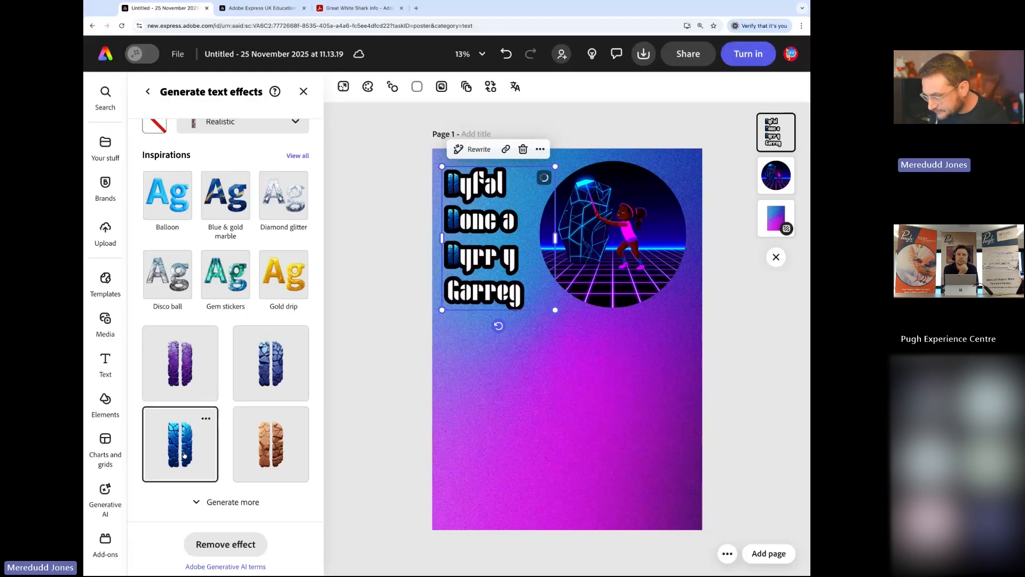
pyautogui.scroll(5, 184, 455)
pyautogui.scroll(2, 573, 262)
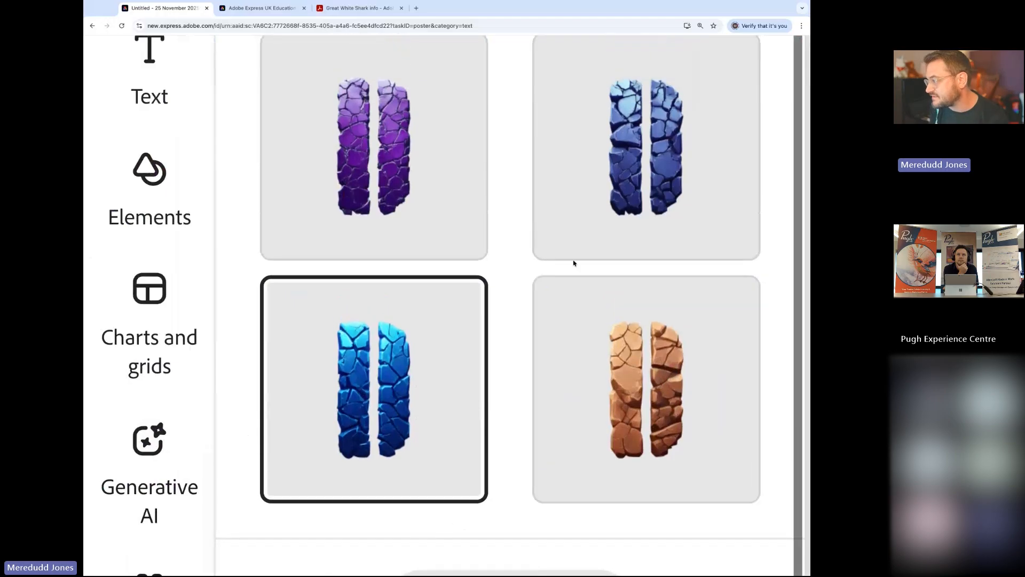
pyautogui.scroll(-5, 495, 366)
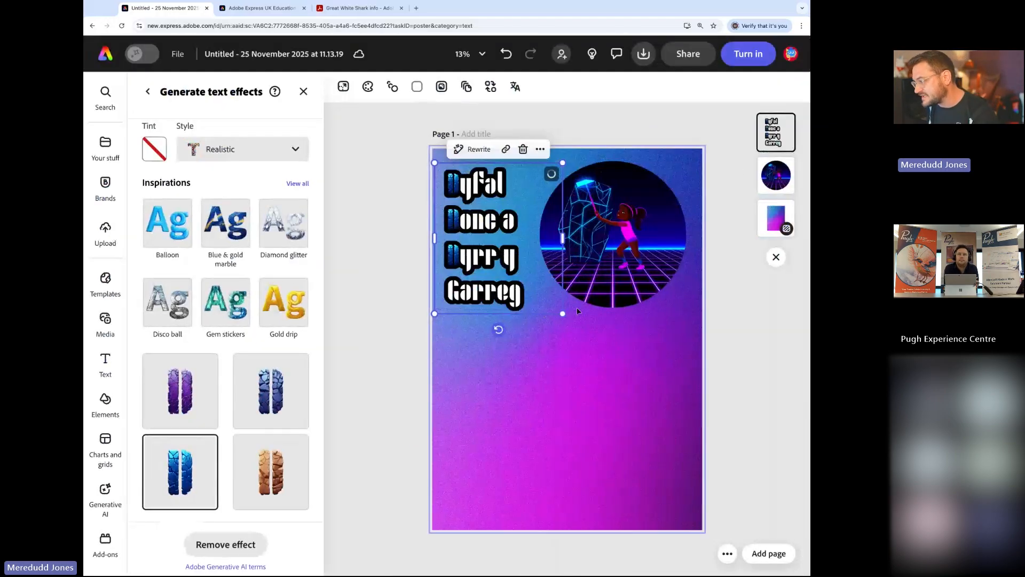
# Move the circular image closer to the poster's upper-right corner and enlarge the title to size 120 in the upper-left corner
pyautogui.moveTo(653, 232); pyautogui.dragTo(664, 229)
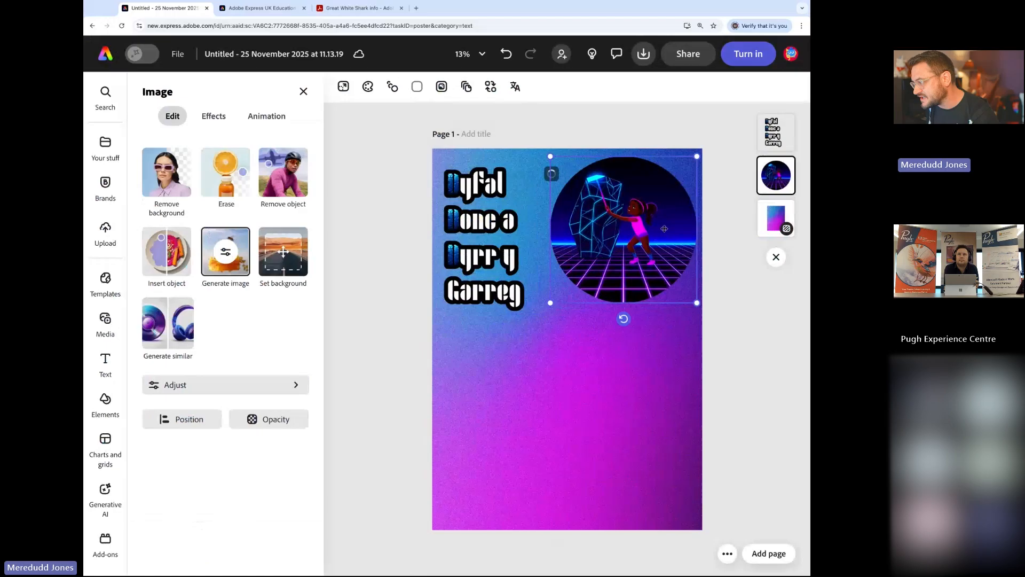
pyautogui.click(530, 213)
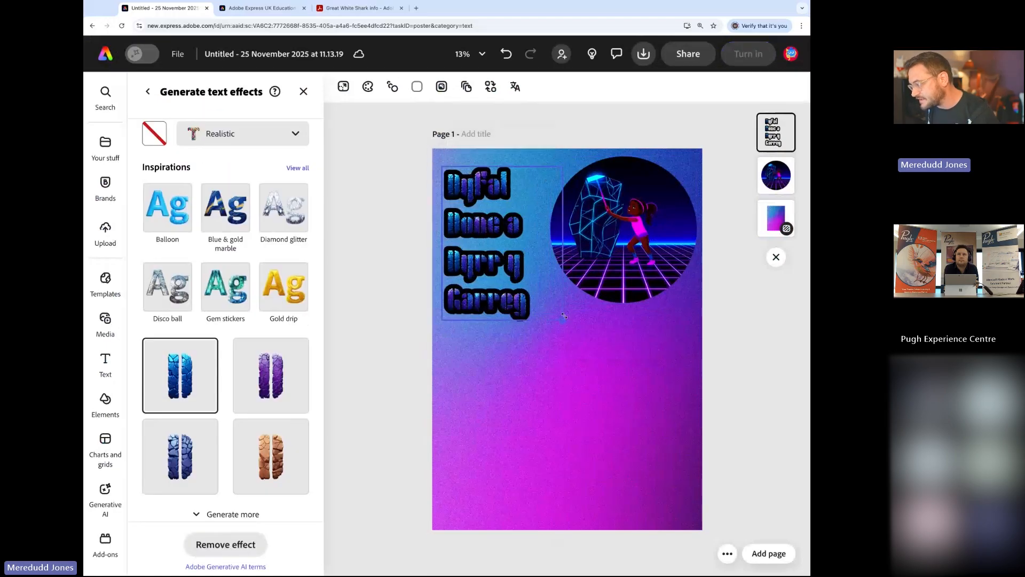
pyautogui.moveTo(564, 316); pyautogui.dragTo(585, 349)
pyautogui.moveTo(484, 273); pyautogui.dragTo(486, 262)
# Change the title's outline color to white
pyautogui.click(148, 91)
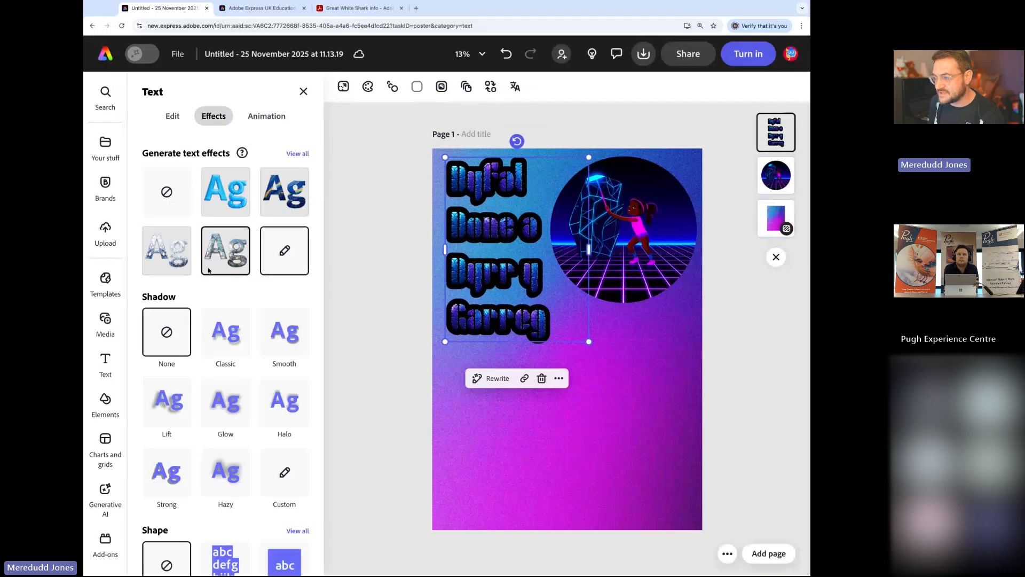
pyautogui.click(172, 116)
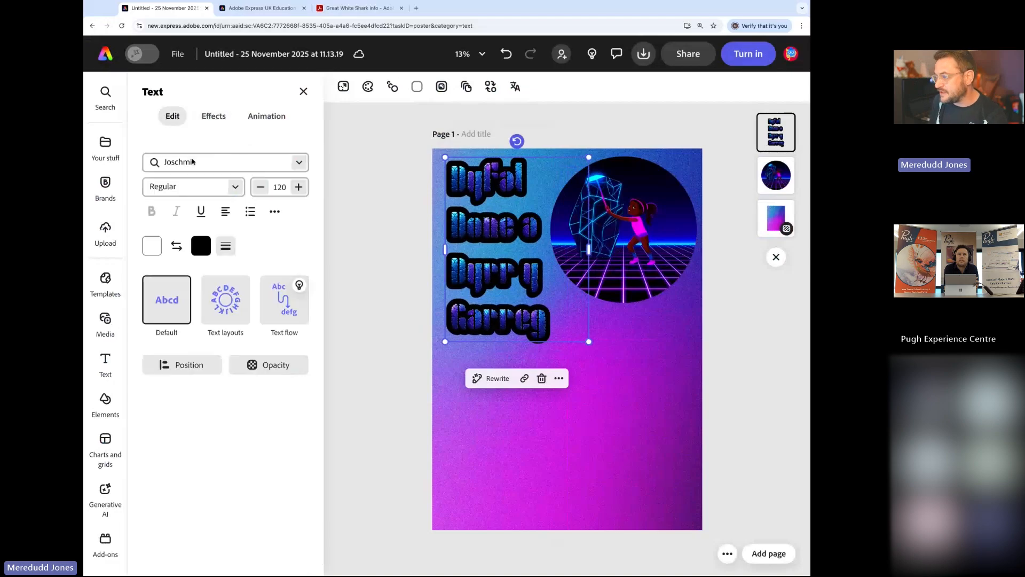
pyautogui.click(204, 243)
pyautogui.scroll(5, 270, 219)
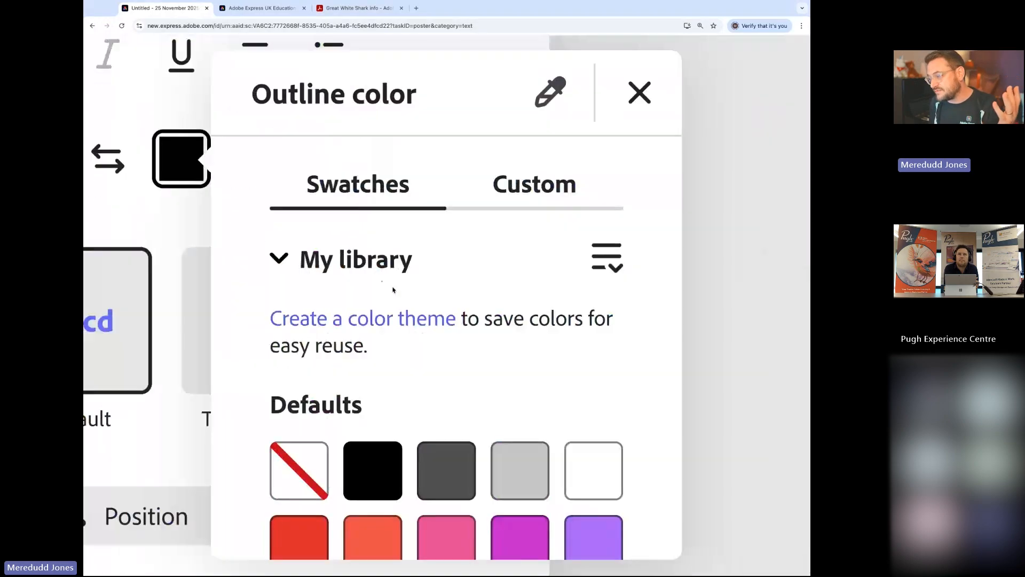
pyautogui.scroll(-5, 392, 289)
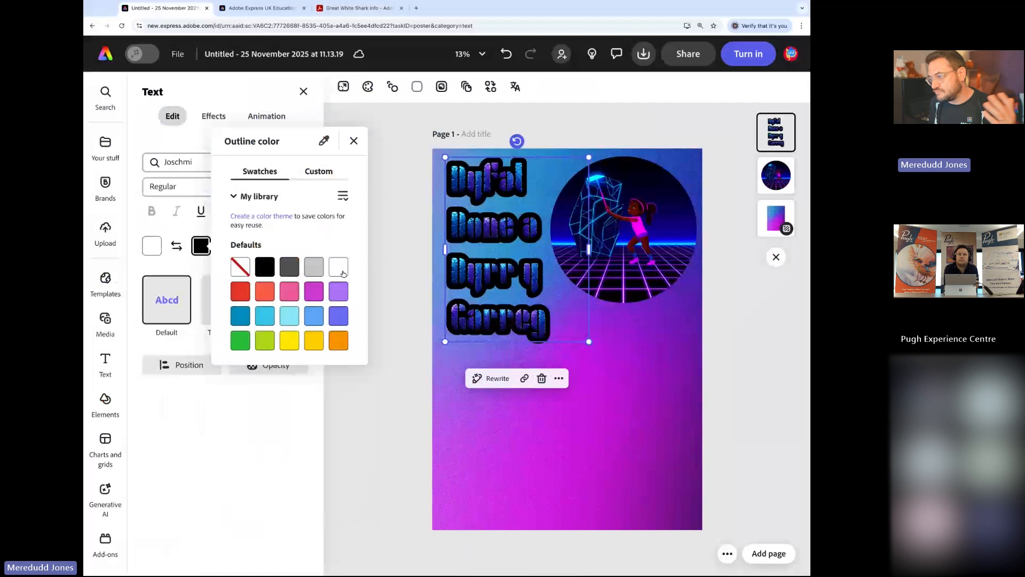
pyautogui.click(344, 267)
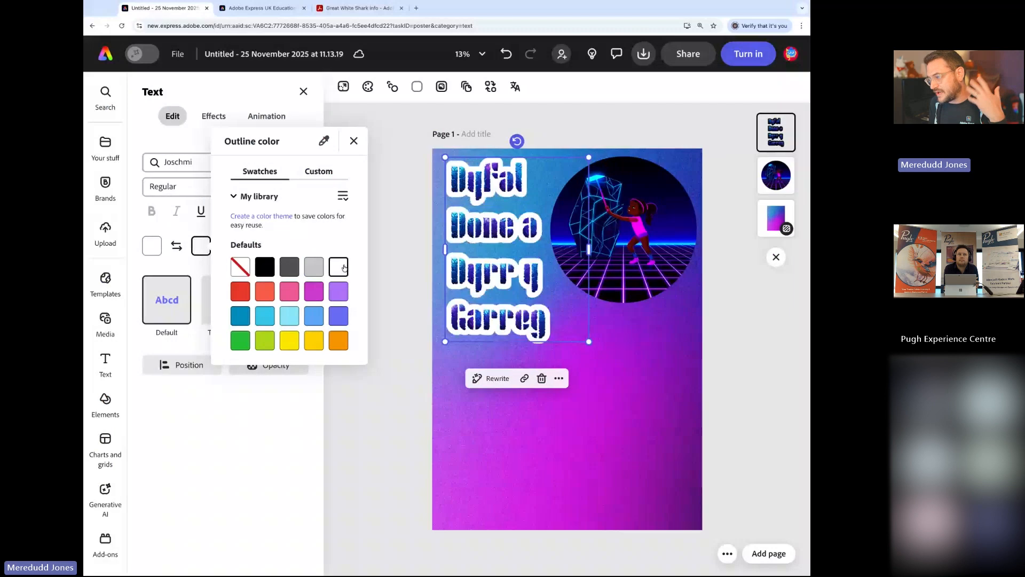
pyautogui.click(354, 141)
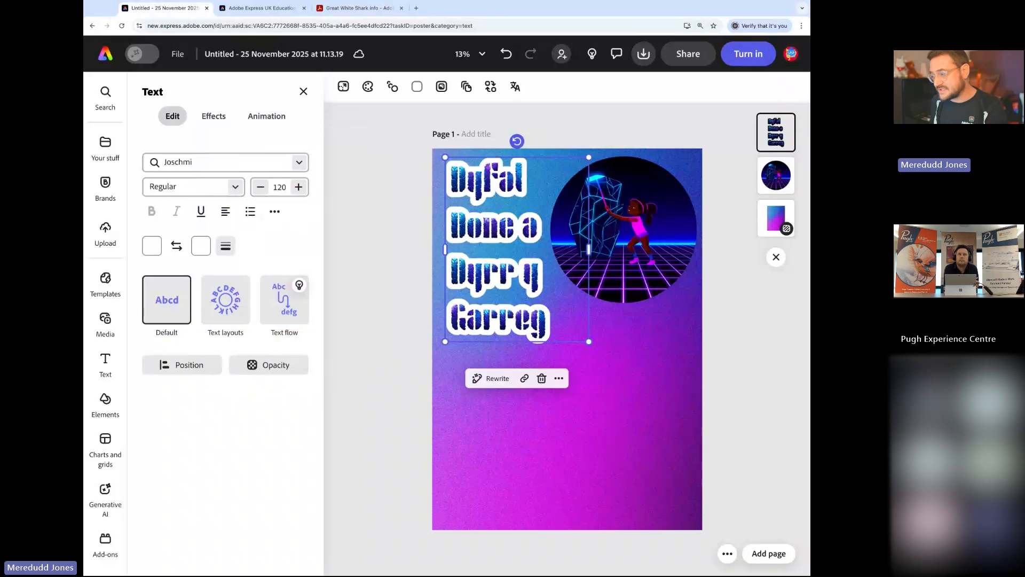
# Reduce the title's line spacing to 0.86
pyautogui.click(274, 212)
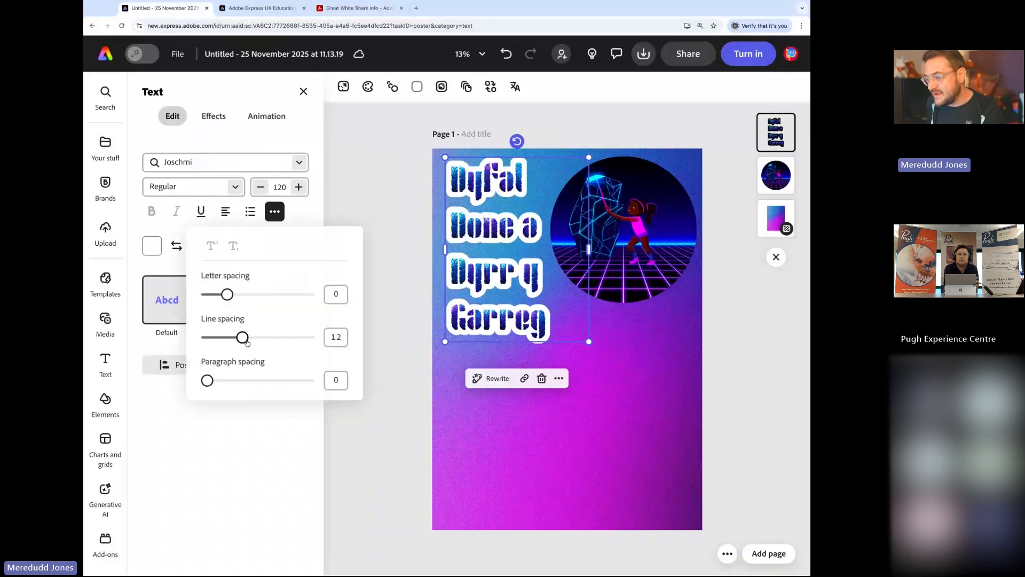
pyautogui.moveTo(242, 337); pyautogui.dragTo(236, 337)
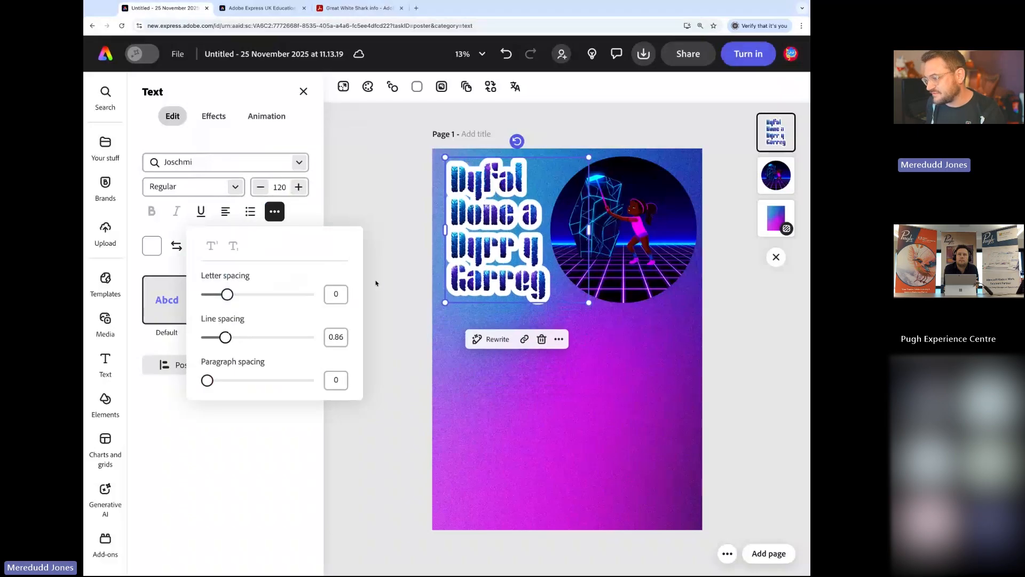
pyautogui.click(386, 342)
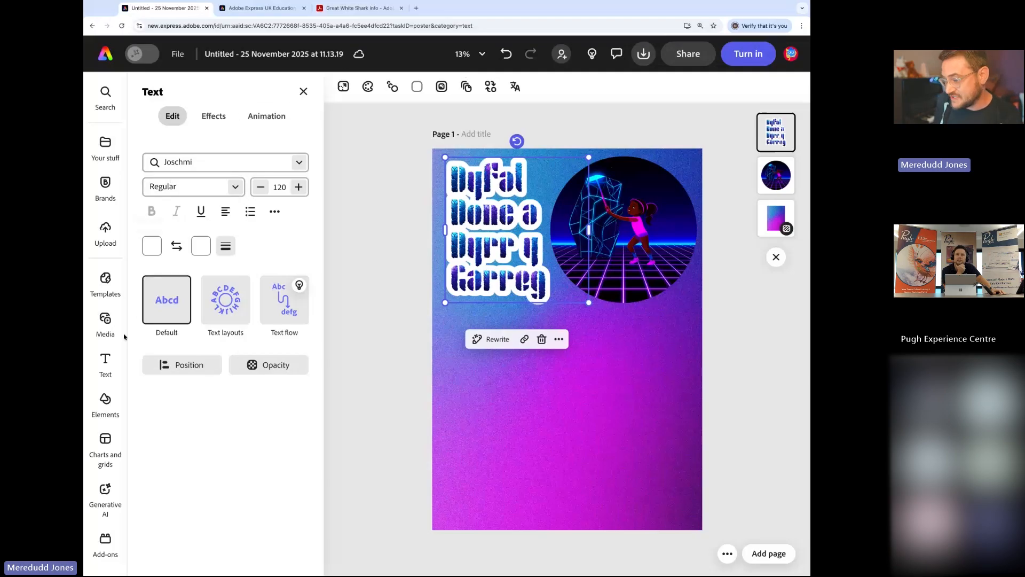
# Open the Animate characters tool from the video media and browse the available characters, keeping Gwynneth selected
pyautogui.scroll(5, 105, 329)
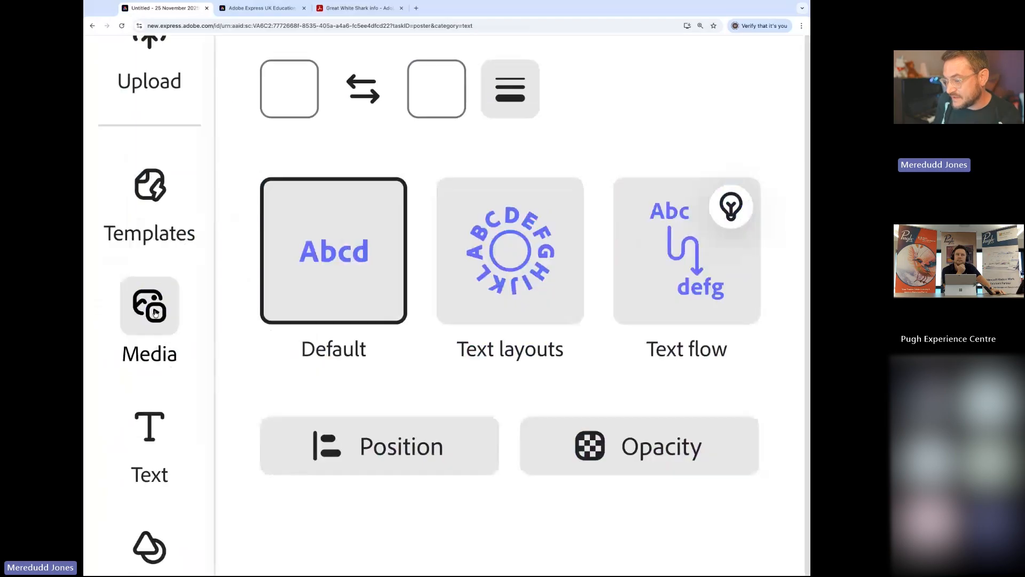
pyautogui.click(154, 315)
pyautogui.scroll(-5, 155, 313)
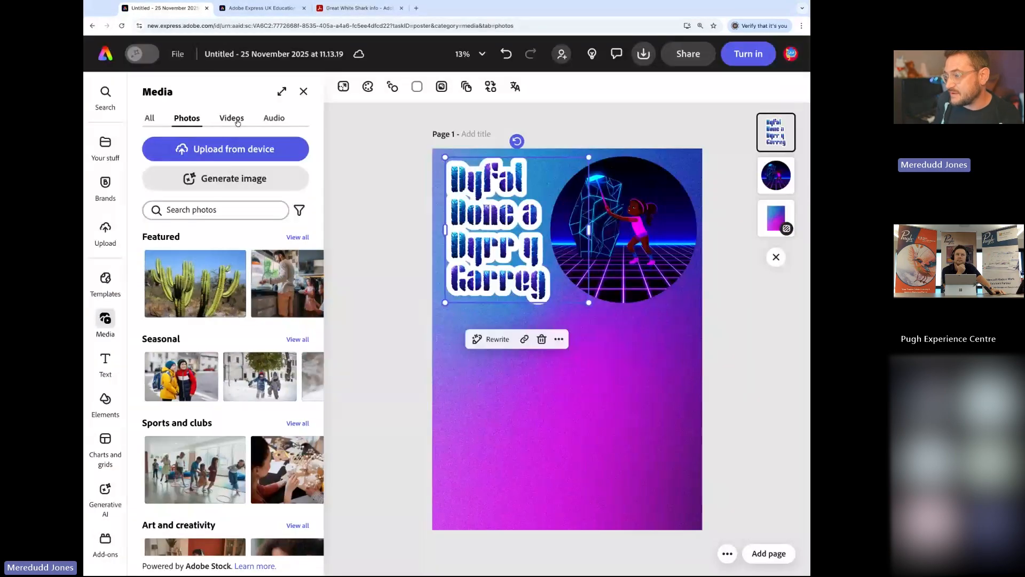
pyautogui.click(231, 118)
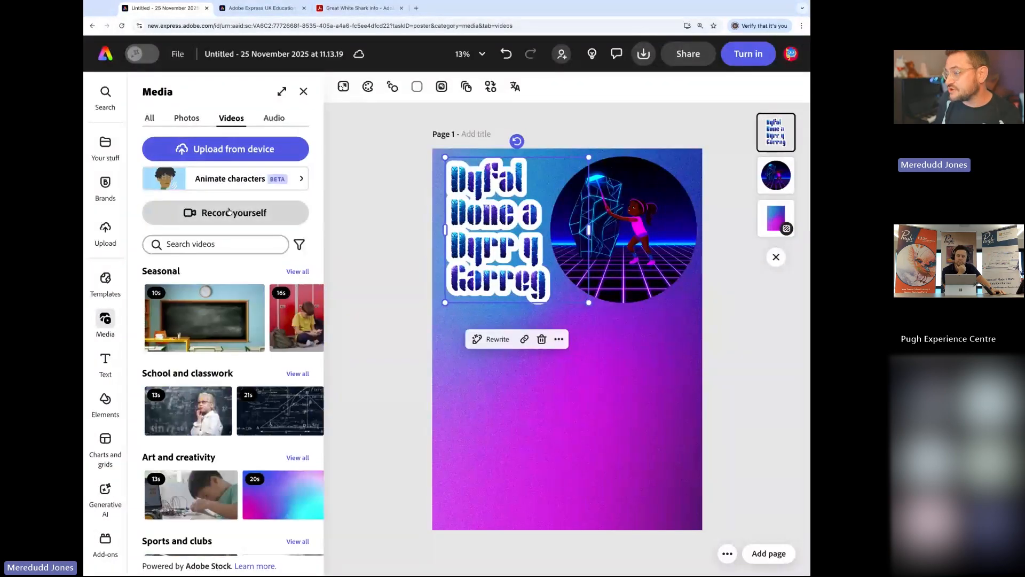
pyautogui.scroll(5, 228, 211)
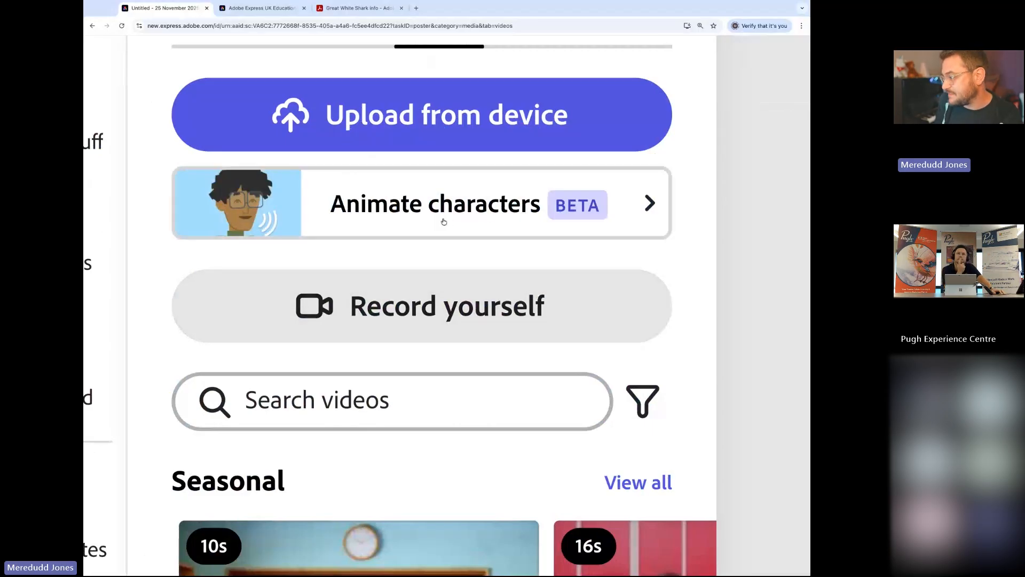
pyautogui.click(408, 212)
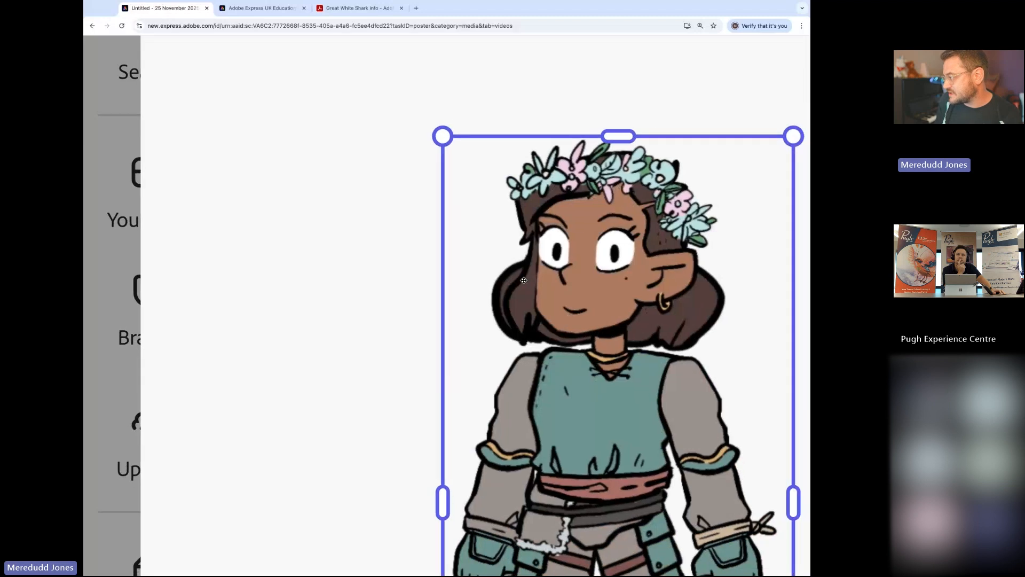
pyautogui.scroll(-10, 620, 267)
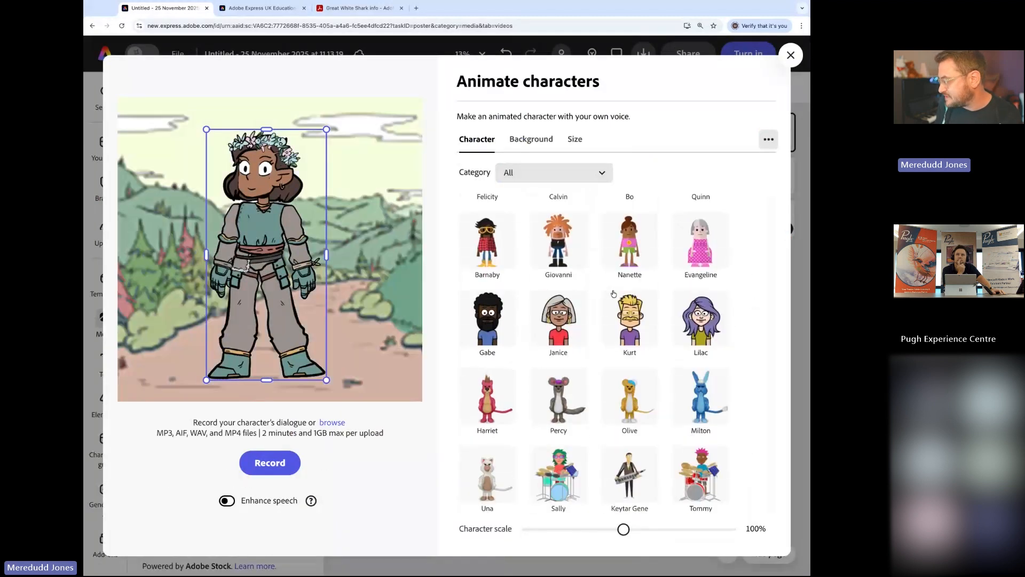
pyautogui.scroll(-15, 613, 294)
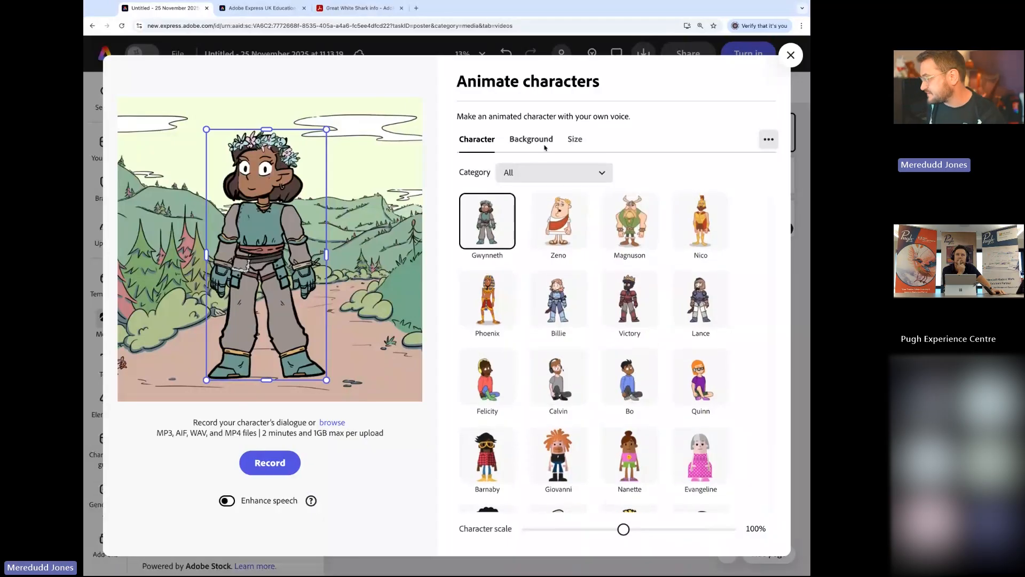
# Set the character's background to Transparent and turn on Enhance speech for the voice recording
pyautogui.click(532, 140)
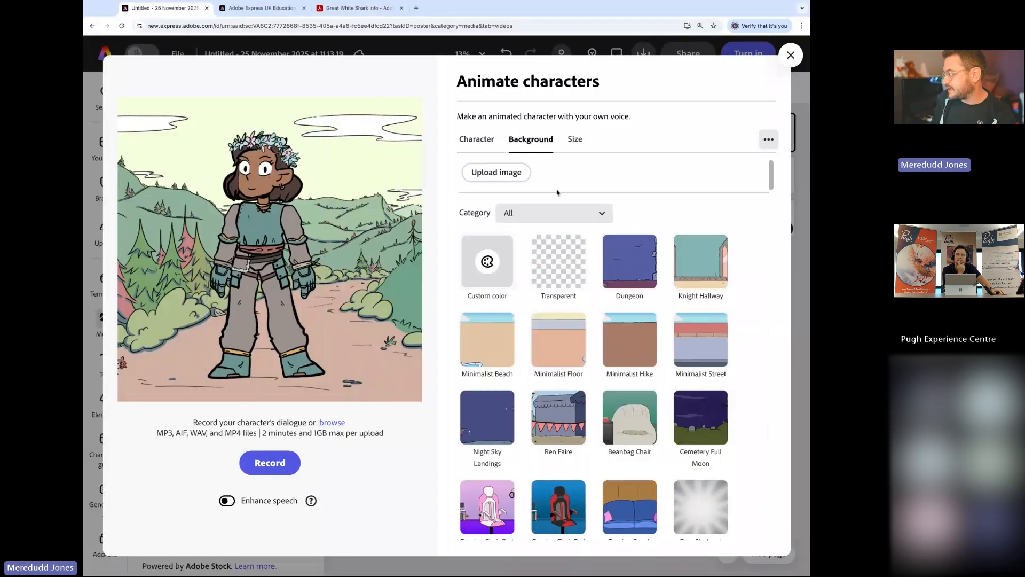
pyautogui.click(568, 264)
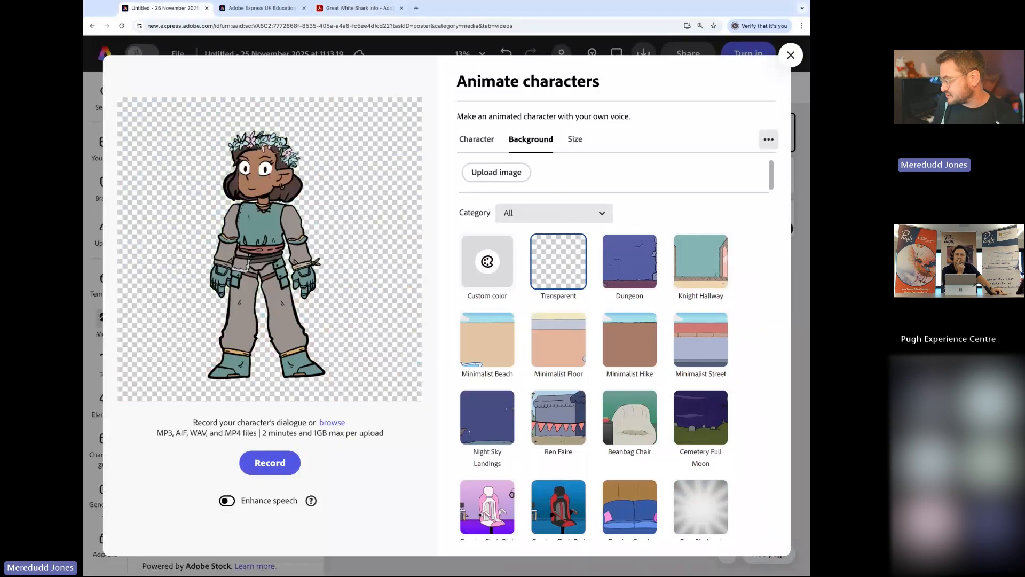
pyautogui.click(236, 506)
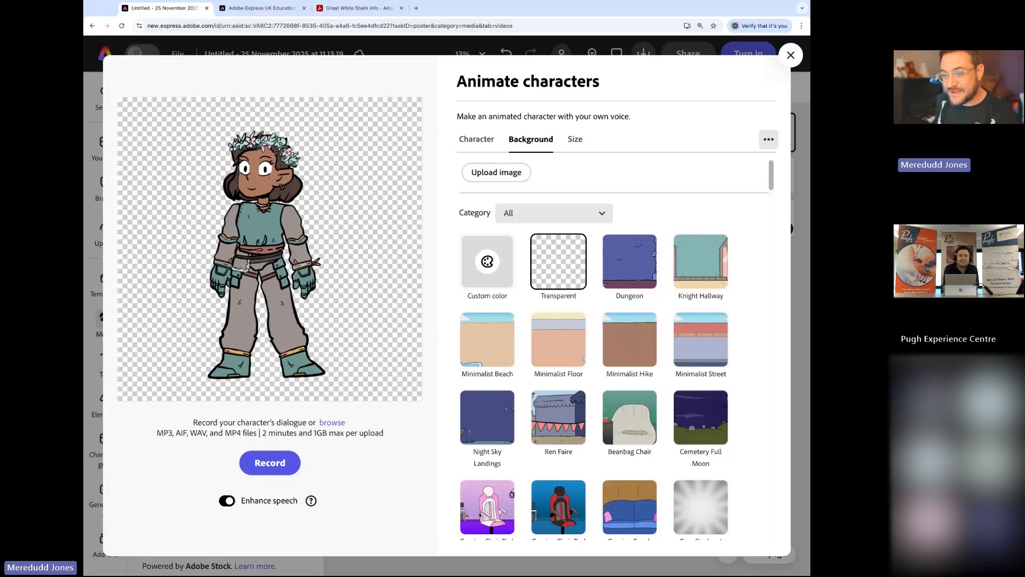
pyautogui.moveTo(311, 500)
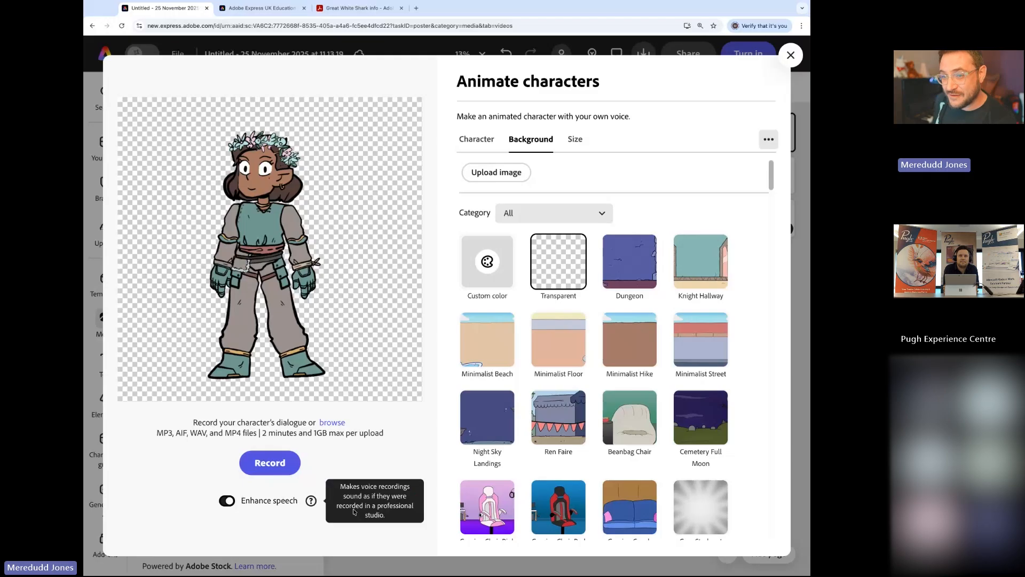
# Record the character's dialogue and enlarge the resulting animated character over the lower-right part of the poster
pyautogui.click(273, 468)
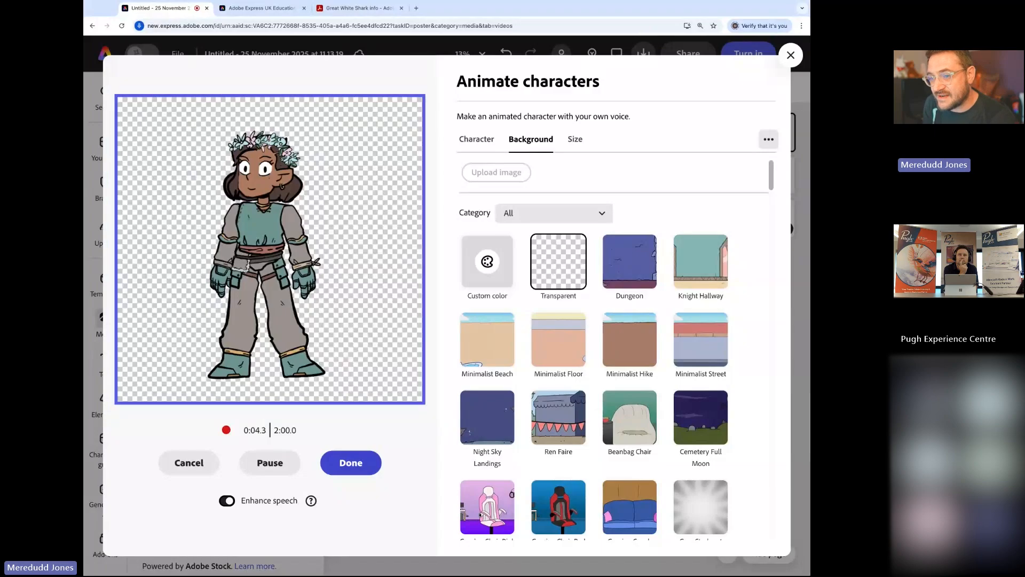
pyautogui.click(367, 468)
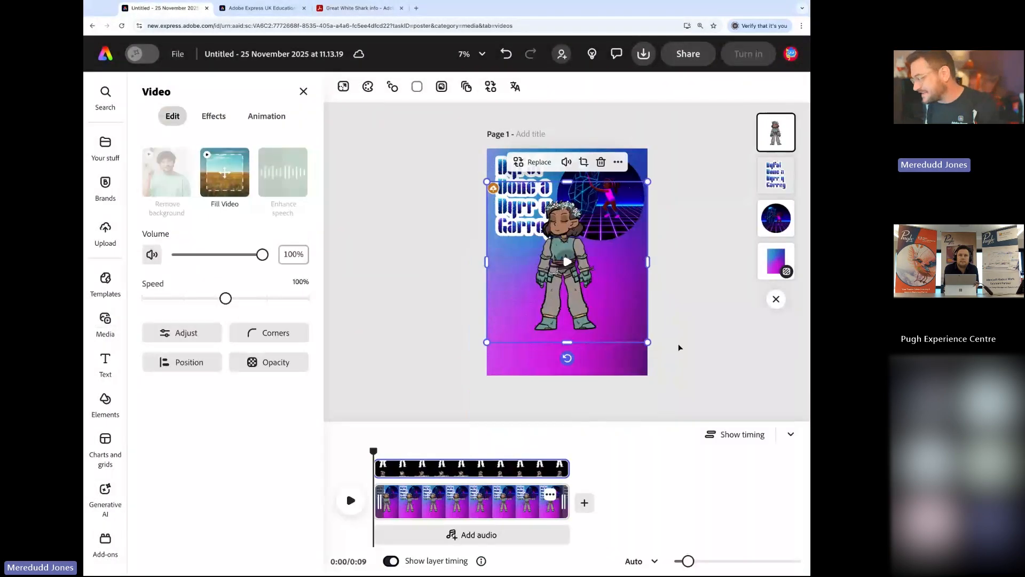
pyautogui.moveTo(649, 343); pyautogui.dragTo(790, 434)
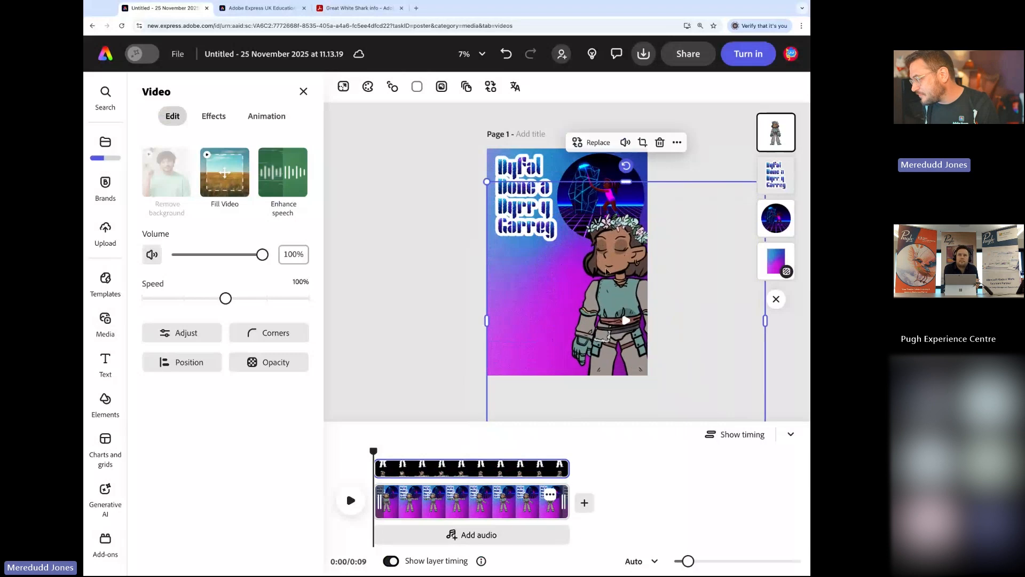
pyautogui.moveTo(632, 275); pyautogui.dragTo(610, 282)
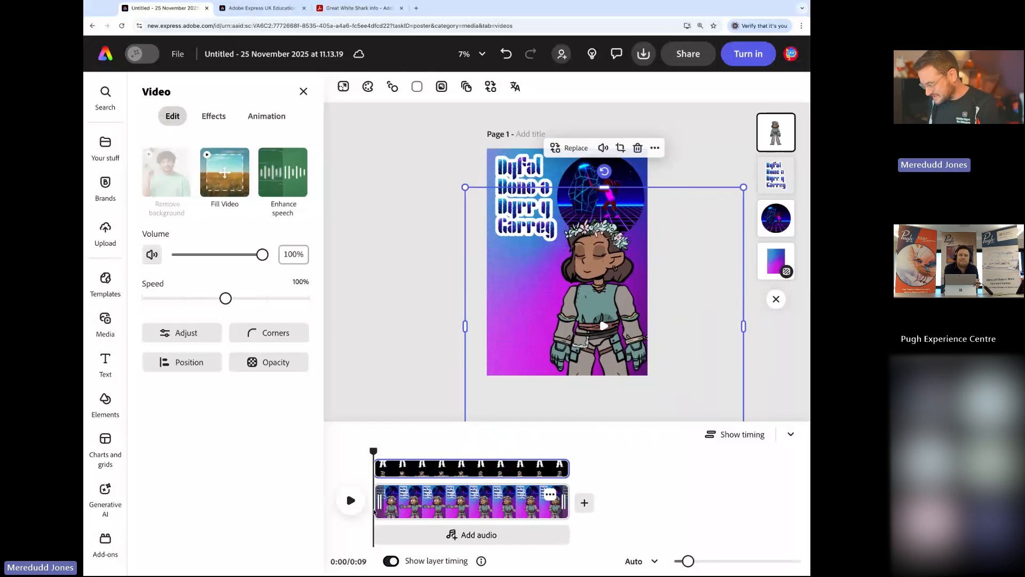
# Play the poster animation and scrub back through the timeline to 0:04 to check the character's movements
pyautogui.click(351, 499)
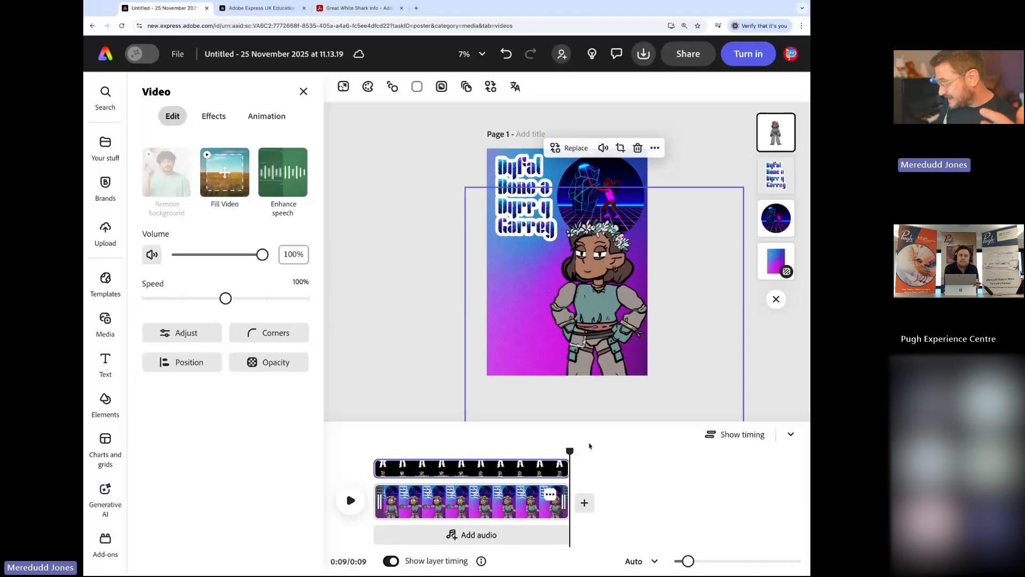
pyautogui.moveTo(572, 448); pyautogui.dragTo(516, 452)
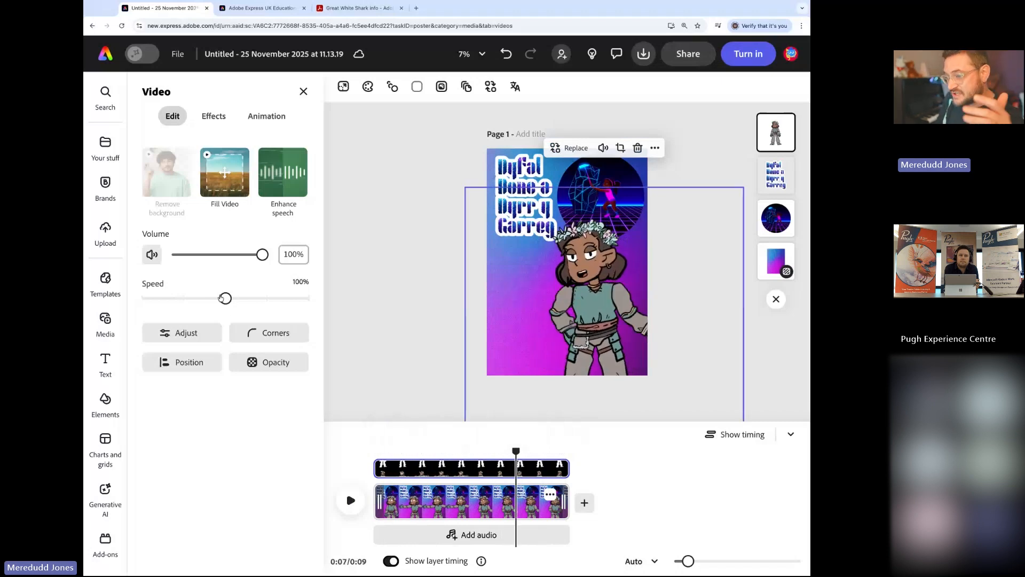
pyautogui.click(110, 253)
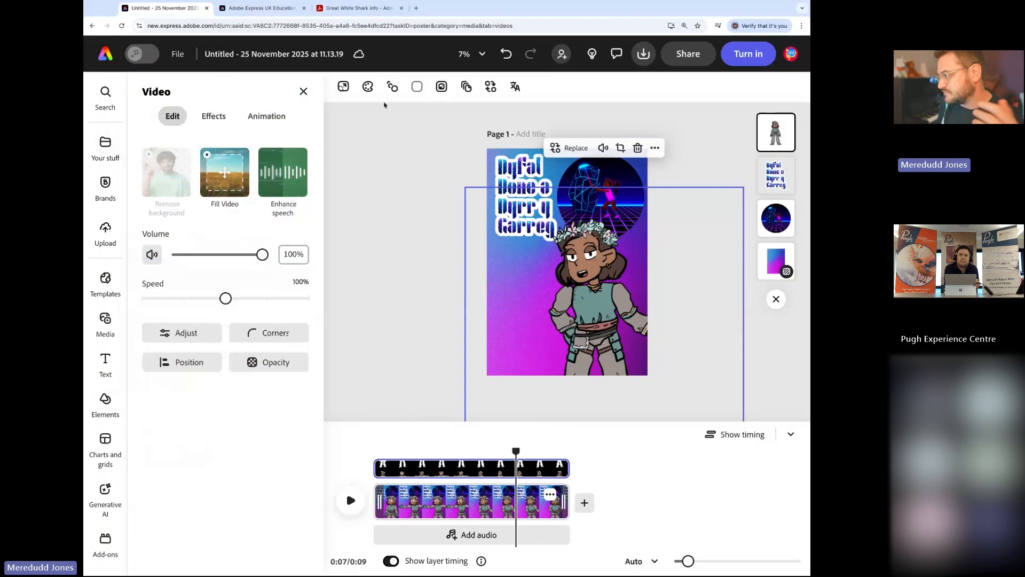
pyautogui.click(304, 92)
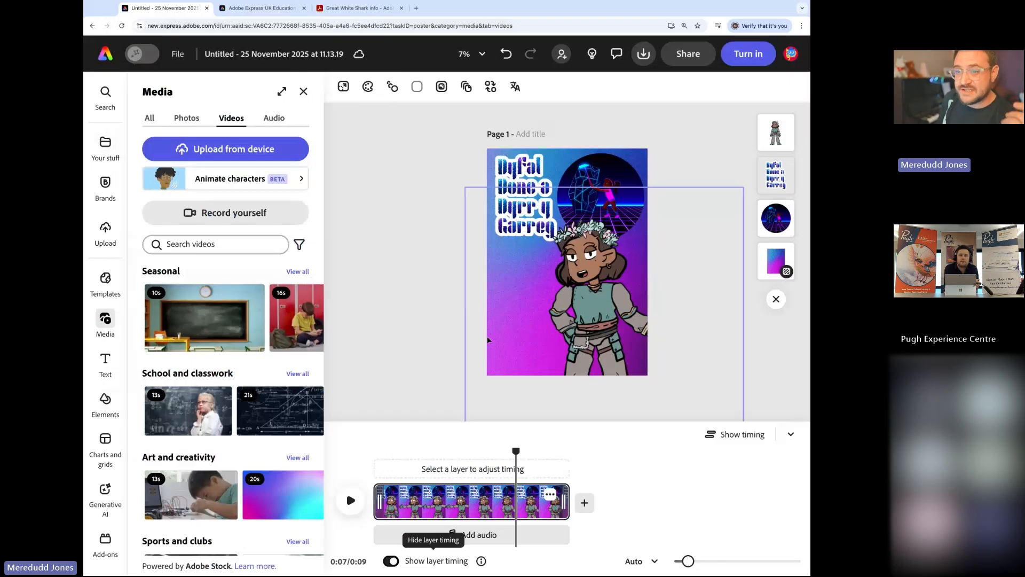
pyautogui.moveTo(515, 451); pyautogui.dragTo(462, 451)
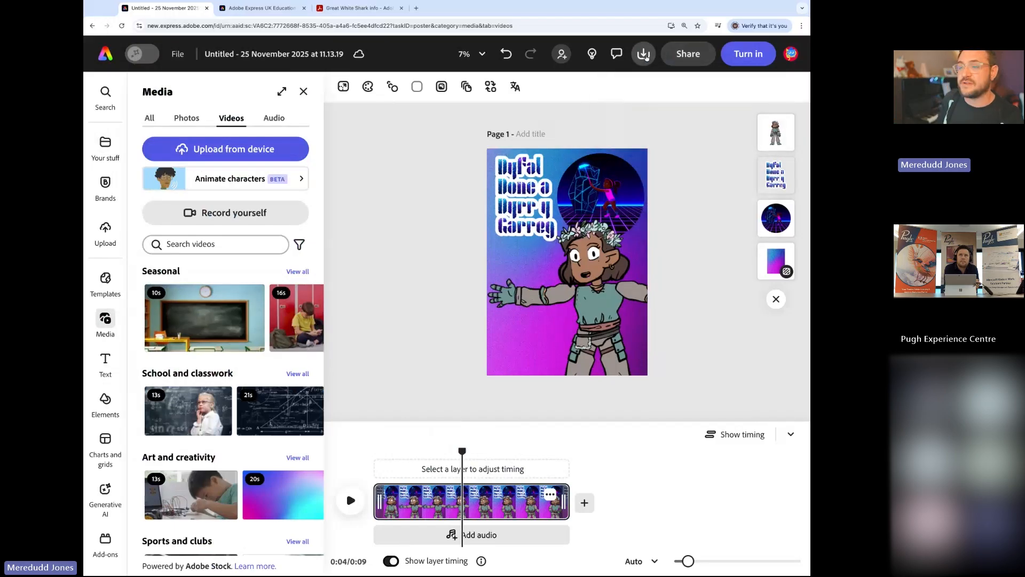
# Examine the download file formats and the sharing options, including the settings for a view-only link
pyautogui.click(643, 56)
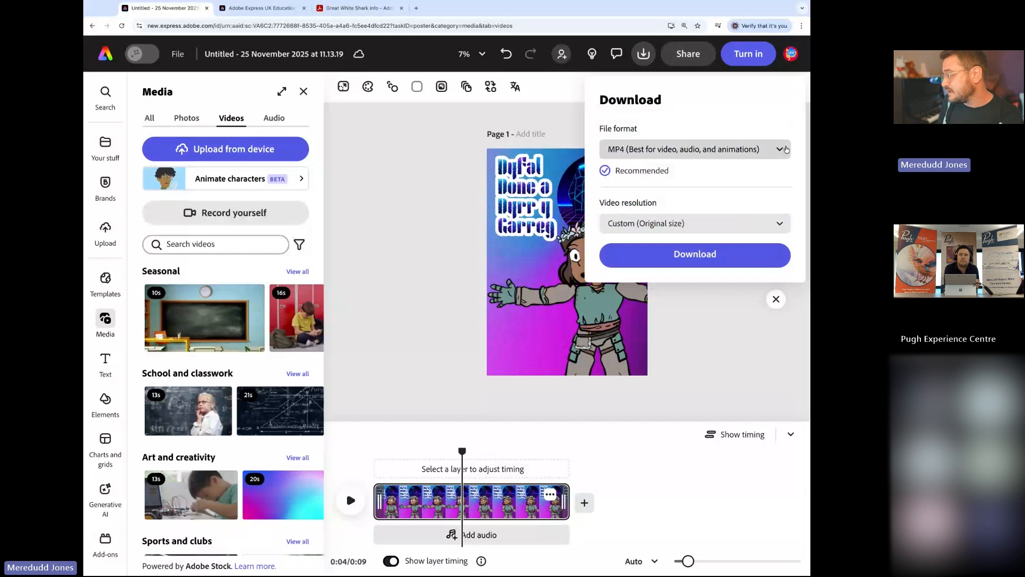
pyautogui.click(787, 150)
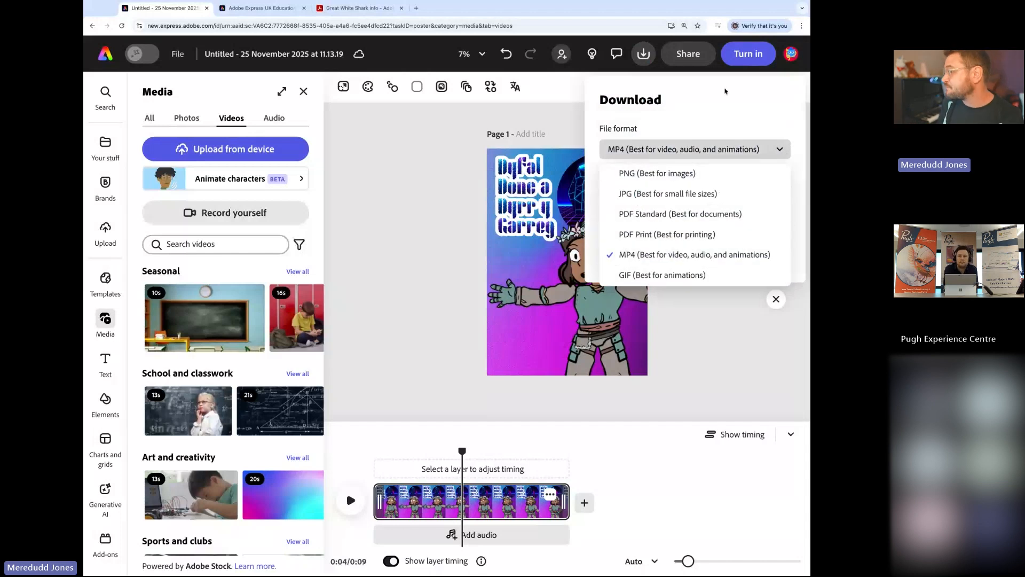
pyautogui.click(692, 59)
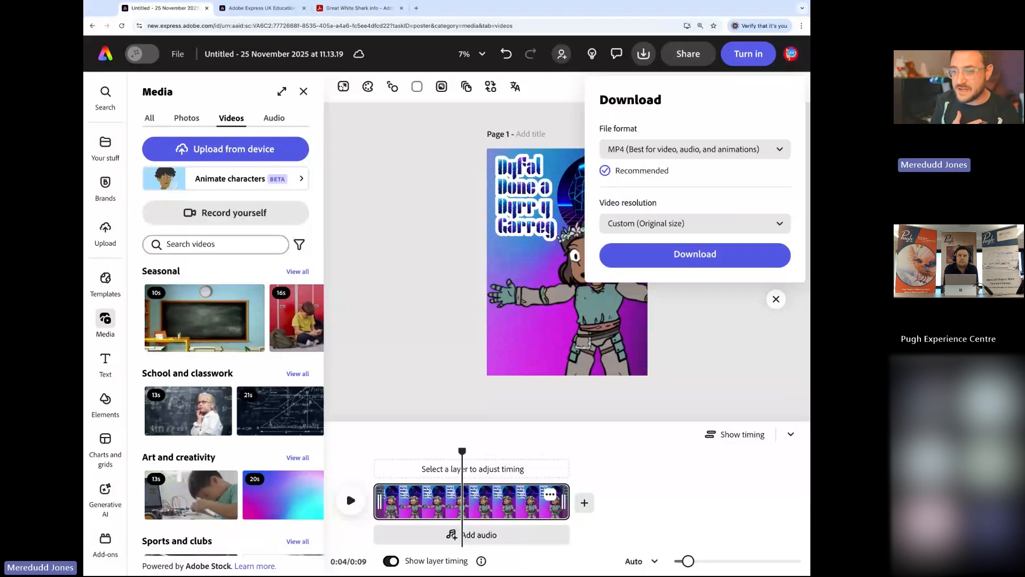
pyautogui.click(686, 55)
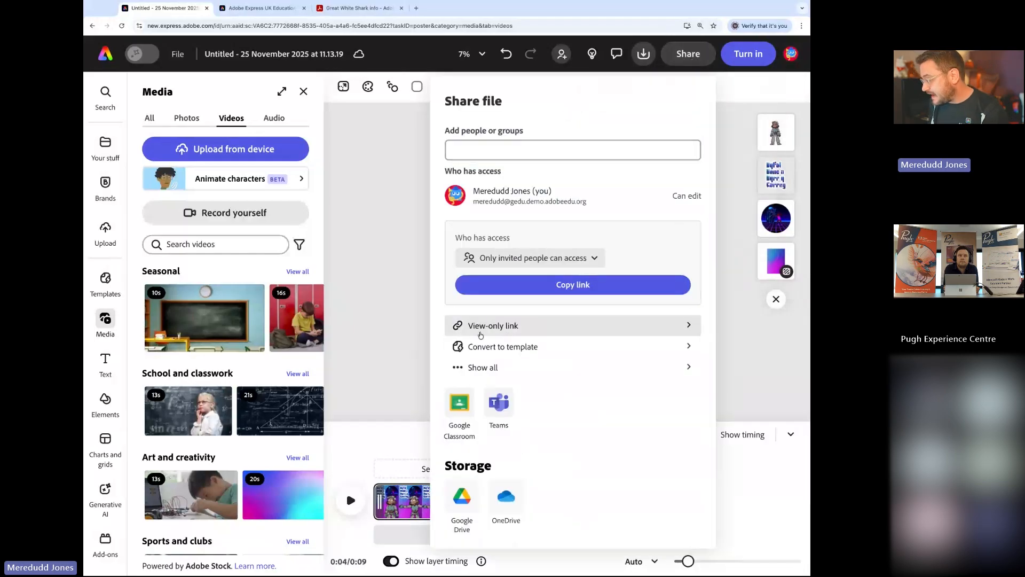
pyautogui.click(507, 335)
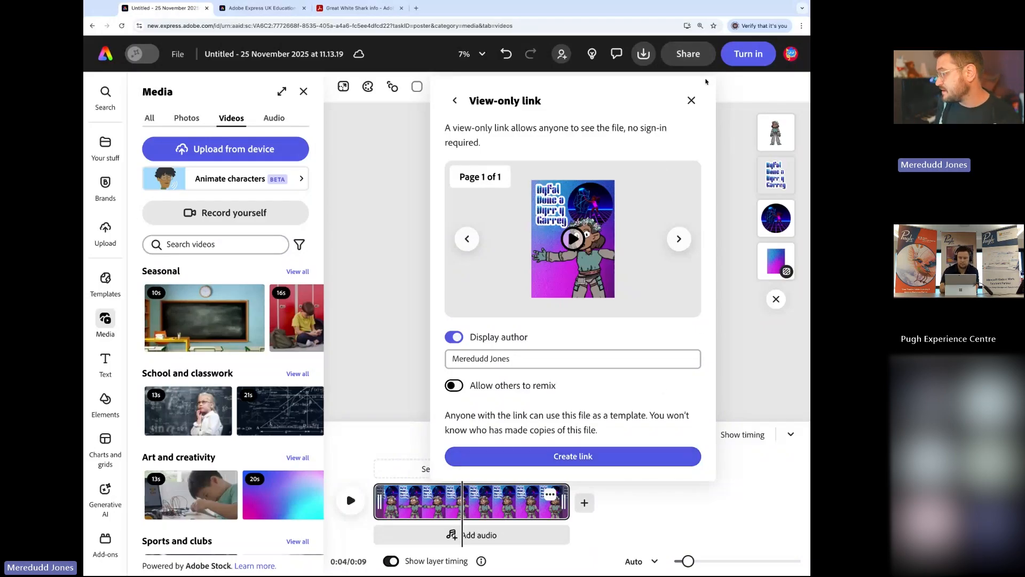
pyautogui.click(692, 101)
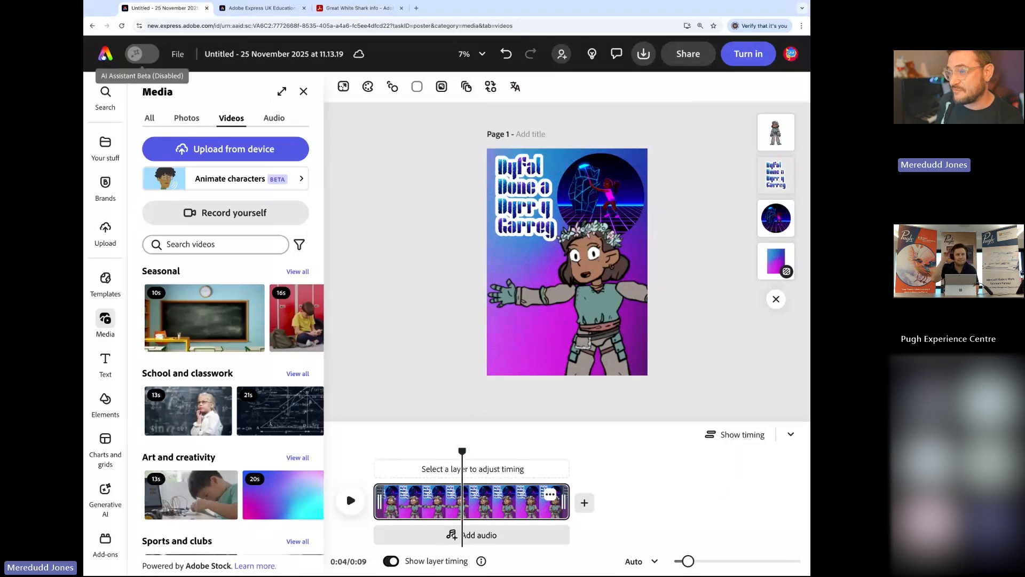
# Return to the Adobe Express home page and look through its suggested creation activities
pyautogui.click(105, 53)
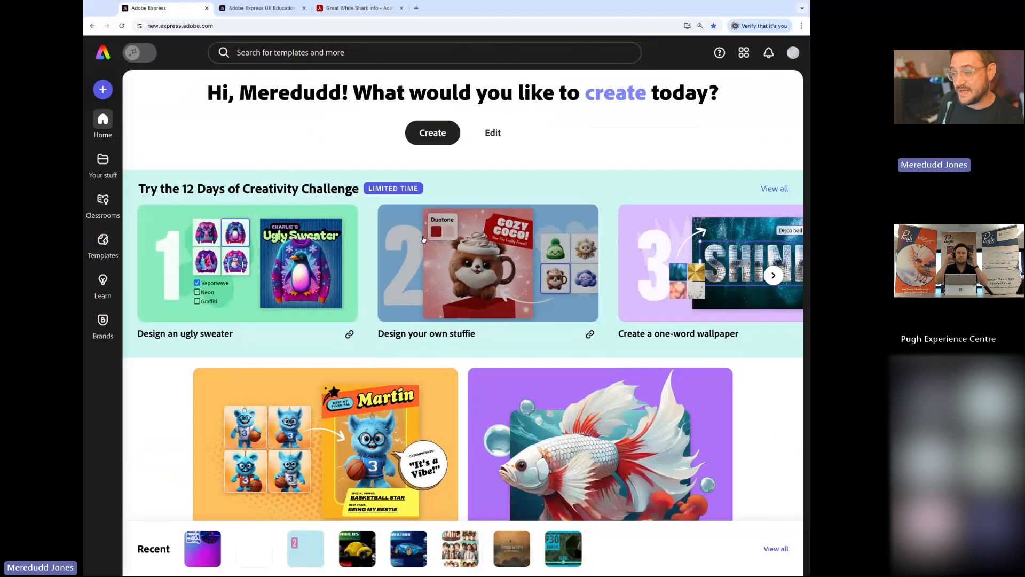
pyautogui.scroll(-3, 421, 235)
pyautogui.scroll(-12, 423, 239)
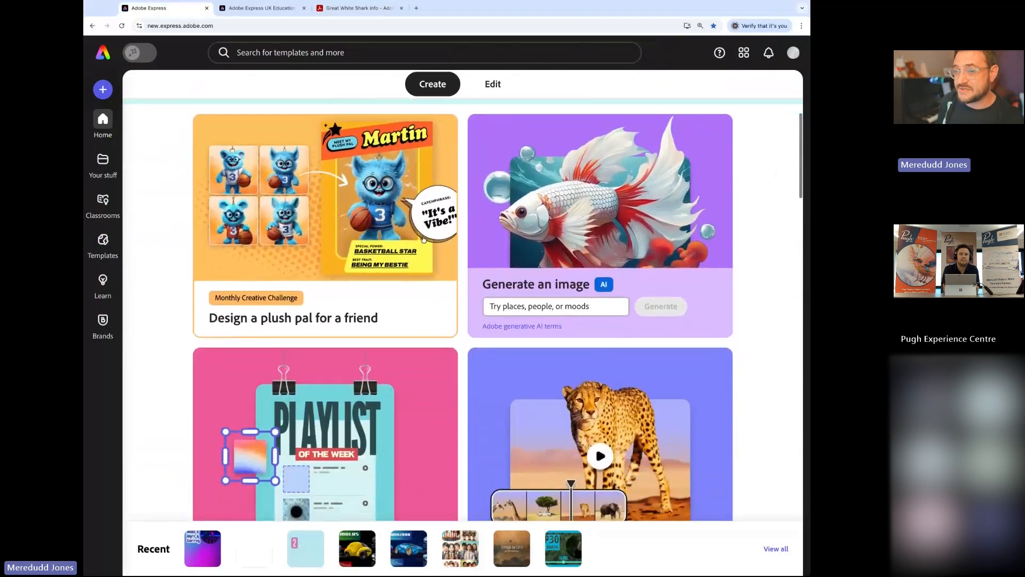
pyautogui.scroll(-6, 424, 239)
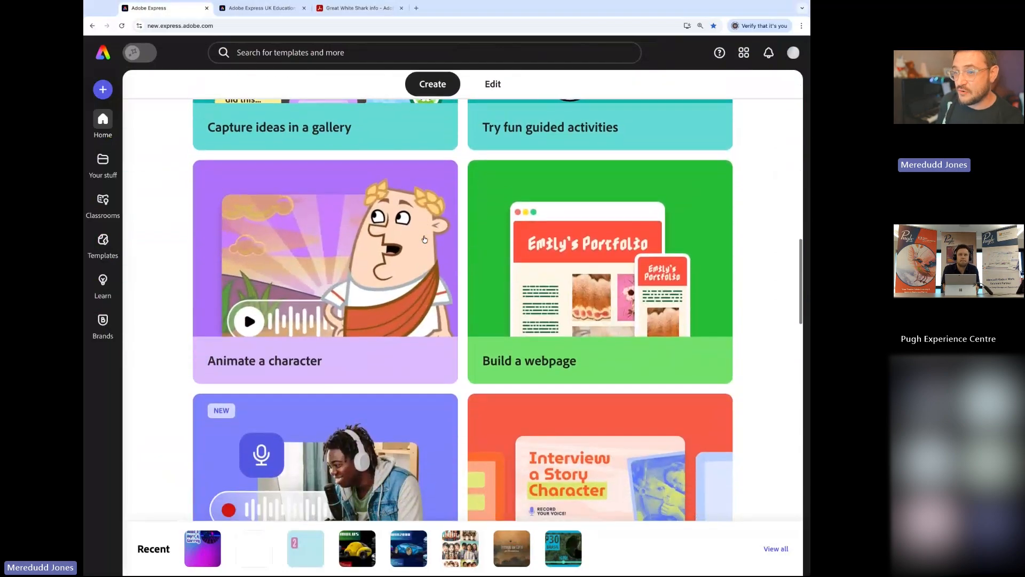
pyautogui.scroll(20, 421, 236)
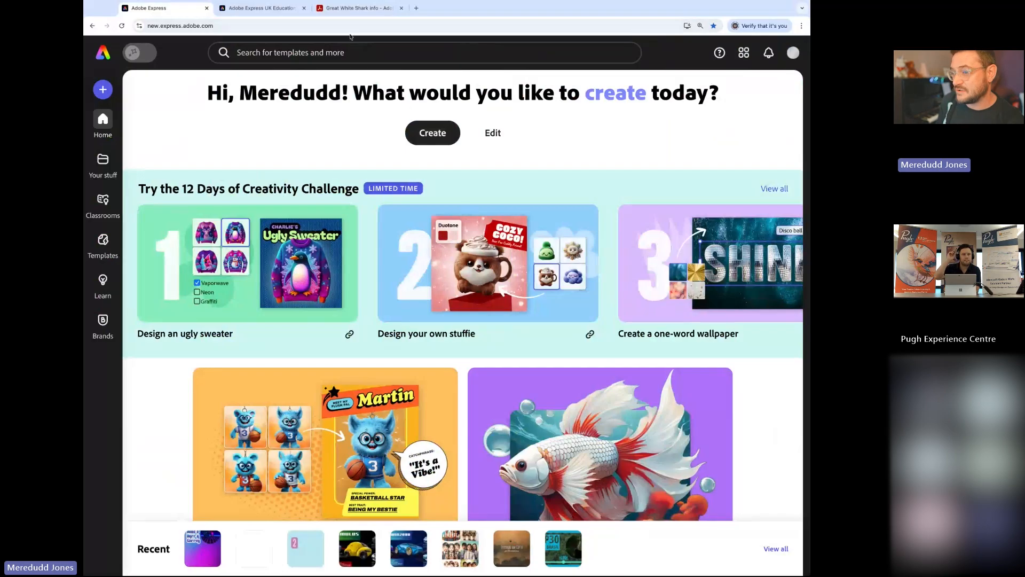